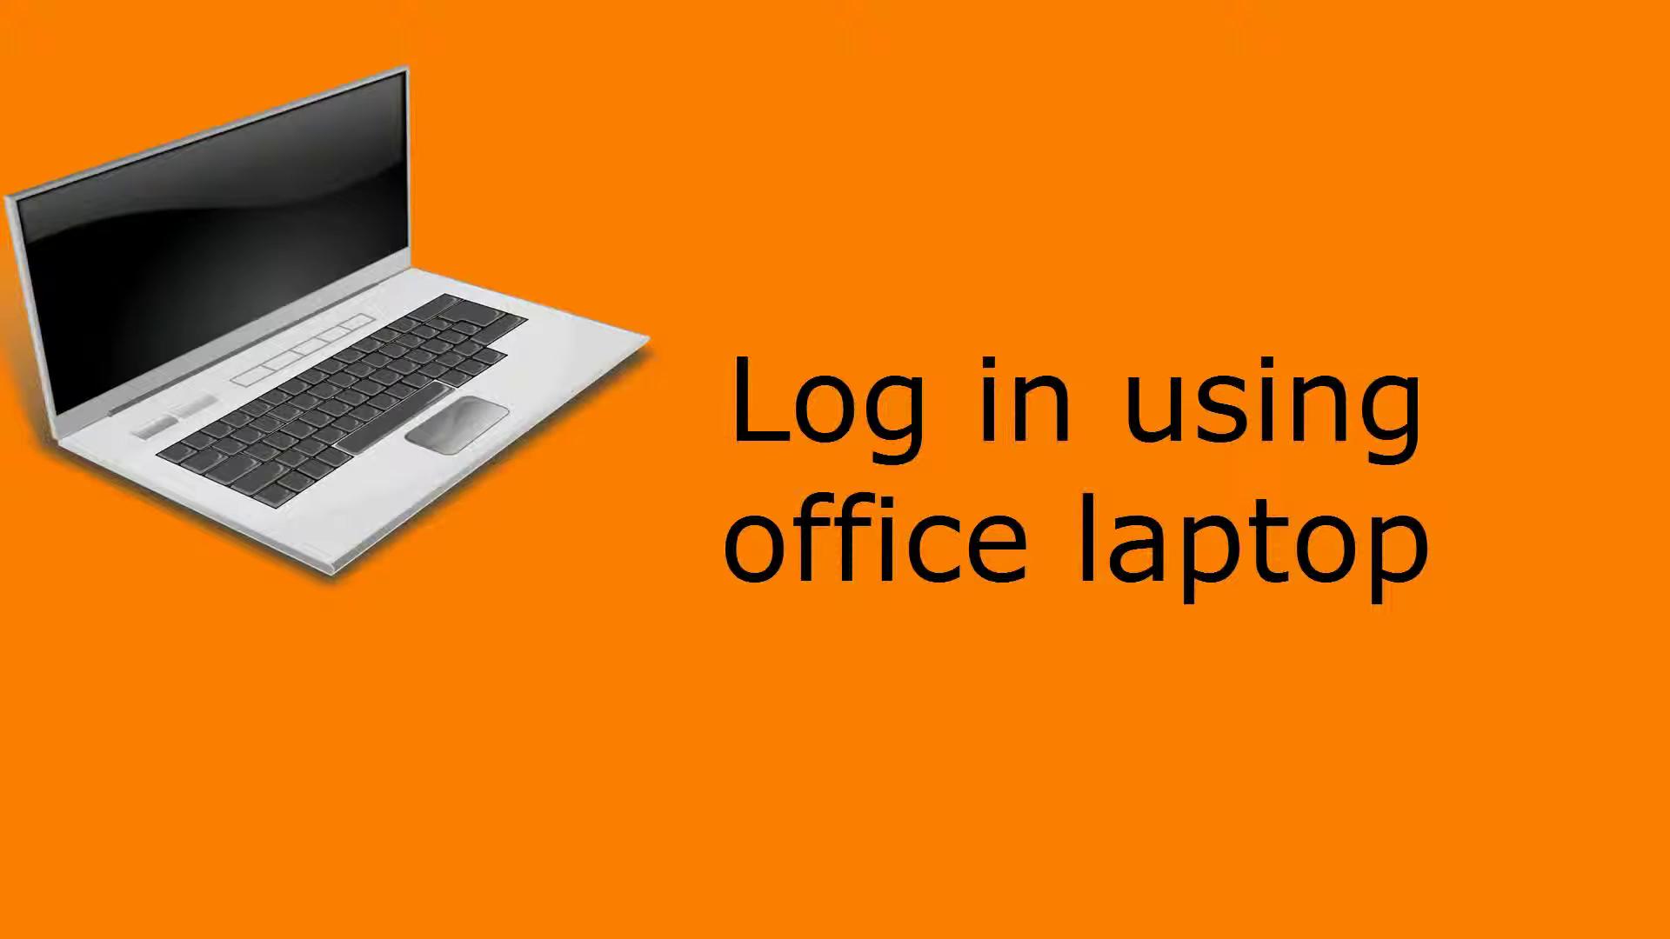
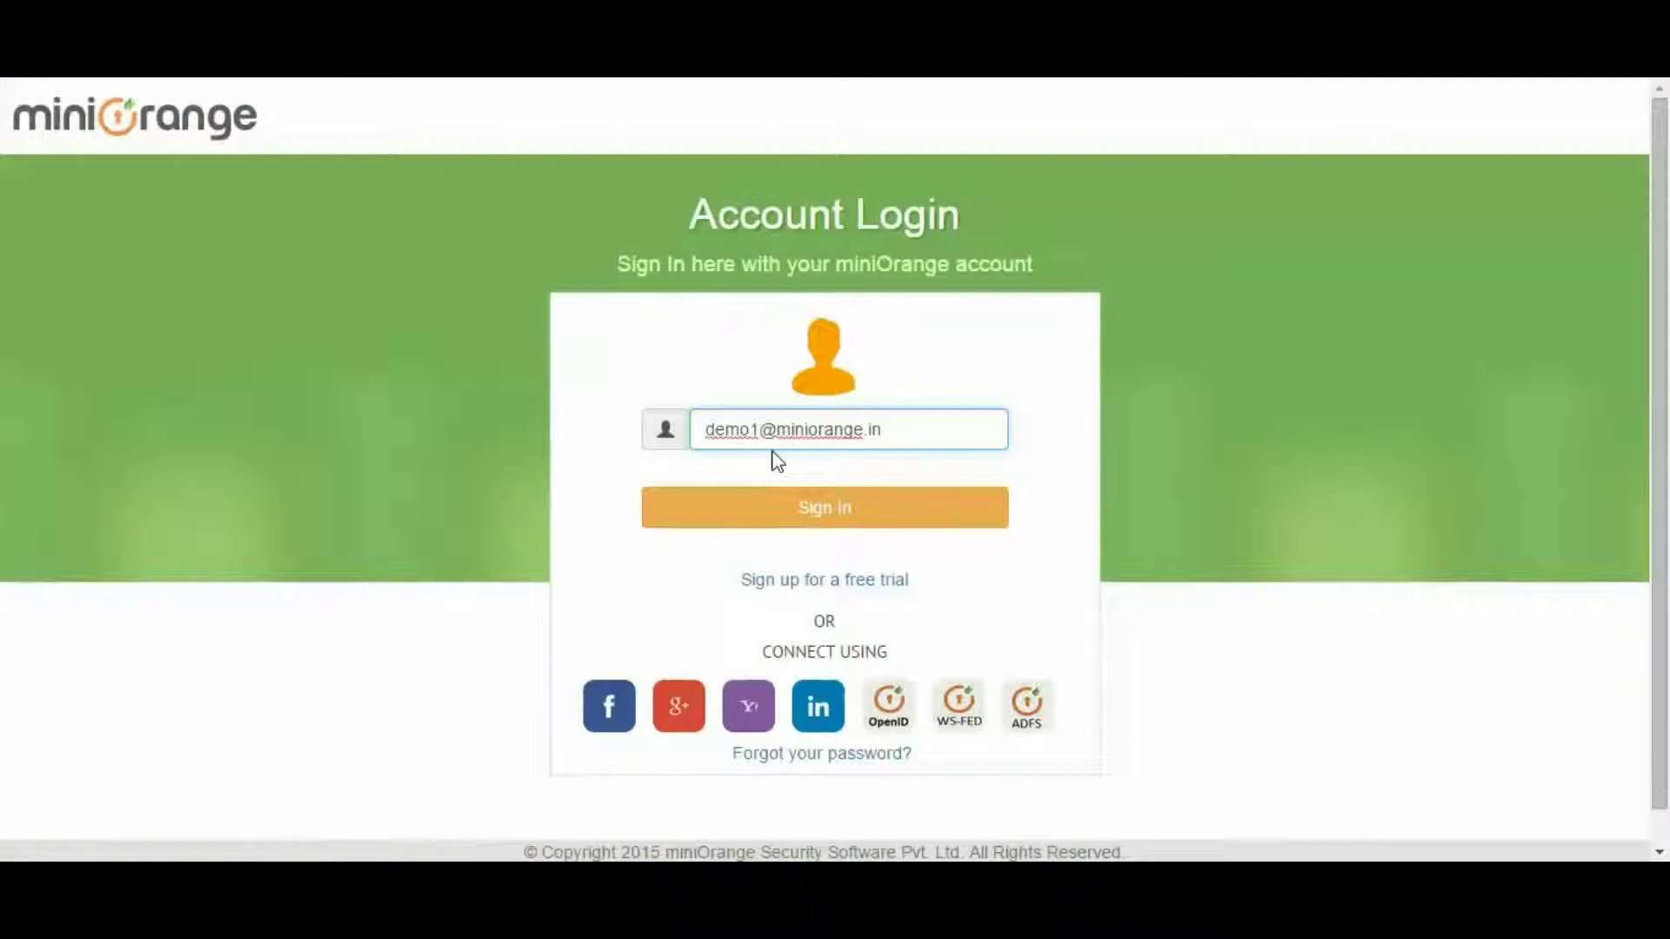
Submit the username and the account password so an SMS one-time passcode is sent.
left_click(812, 506)
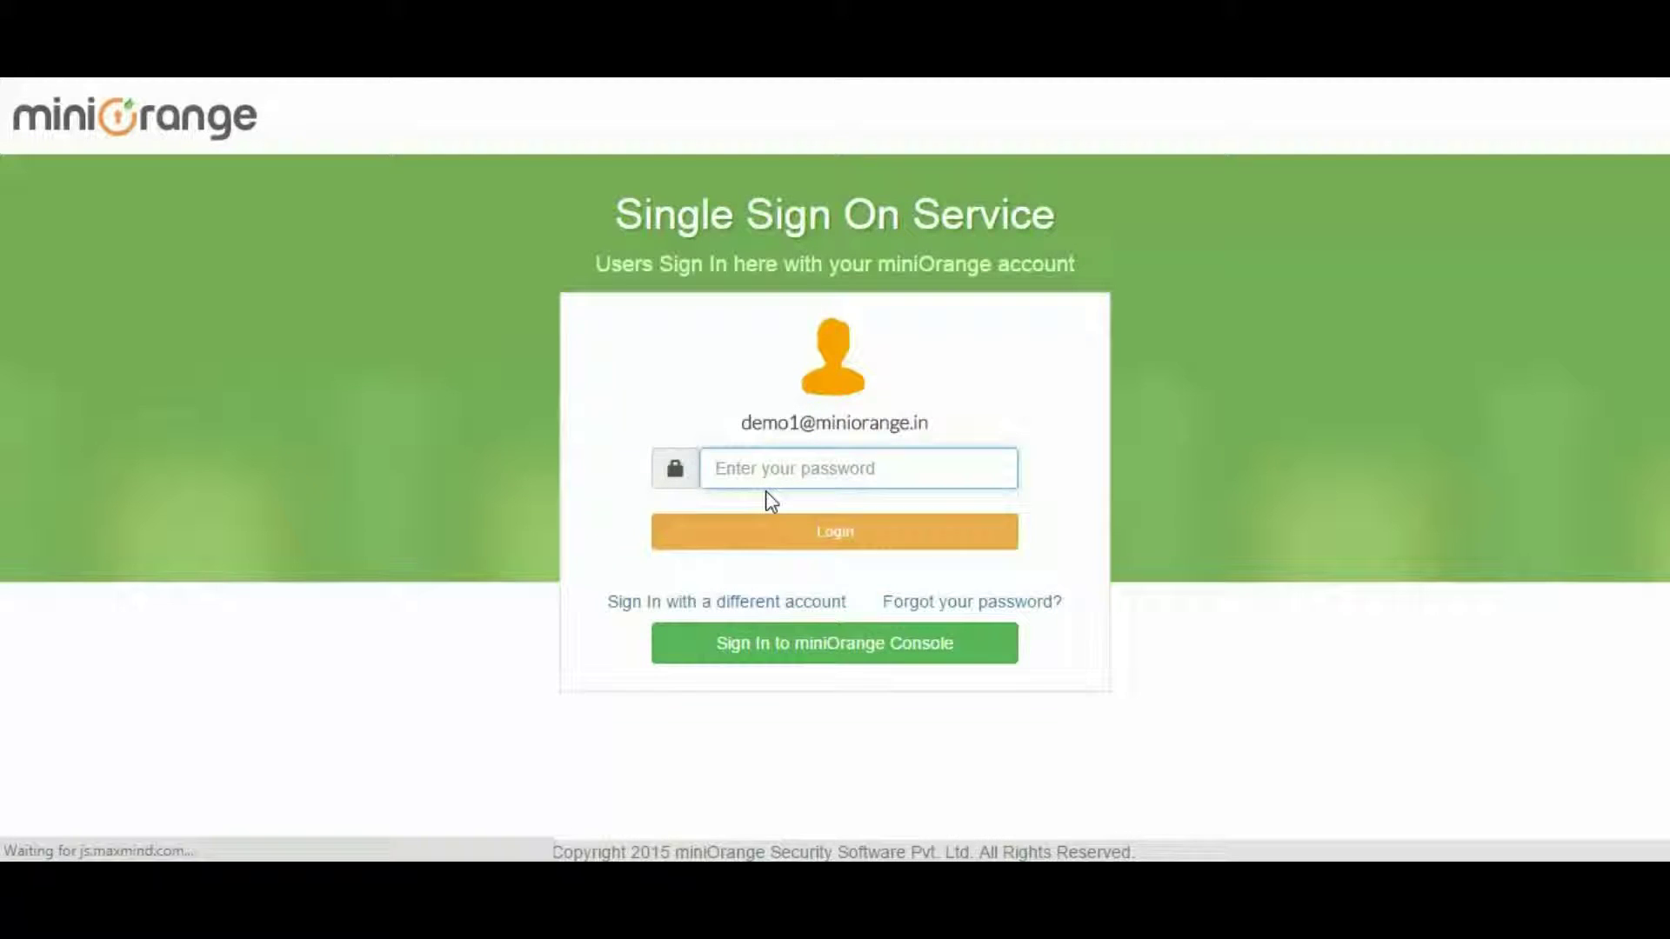
type("******")
key("Return")
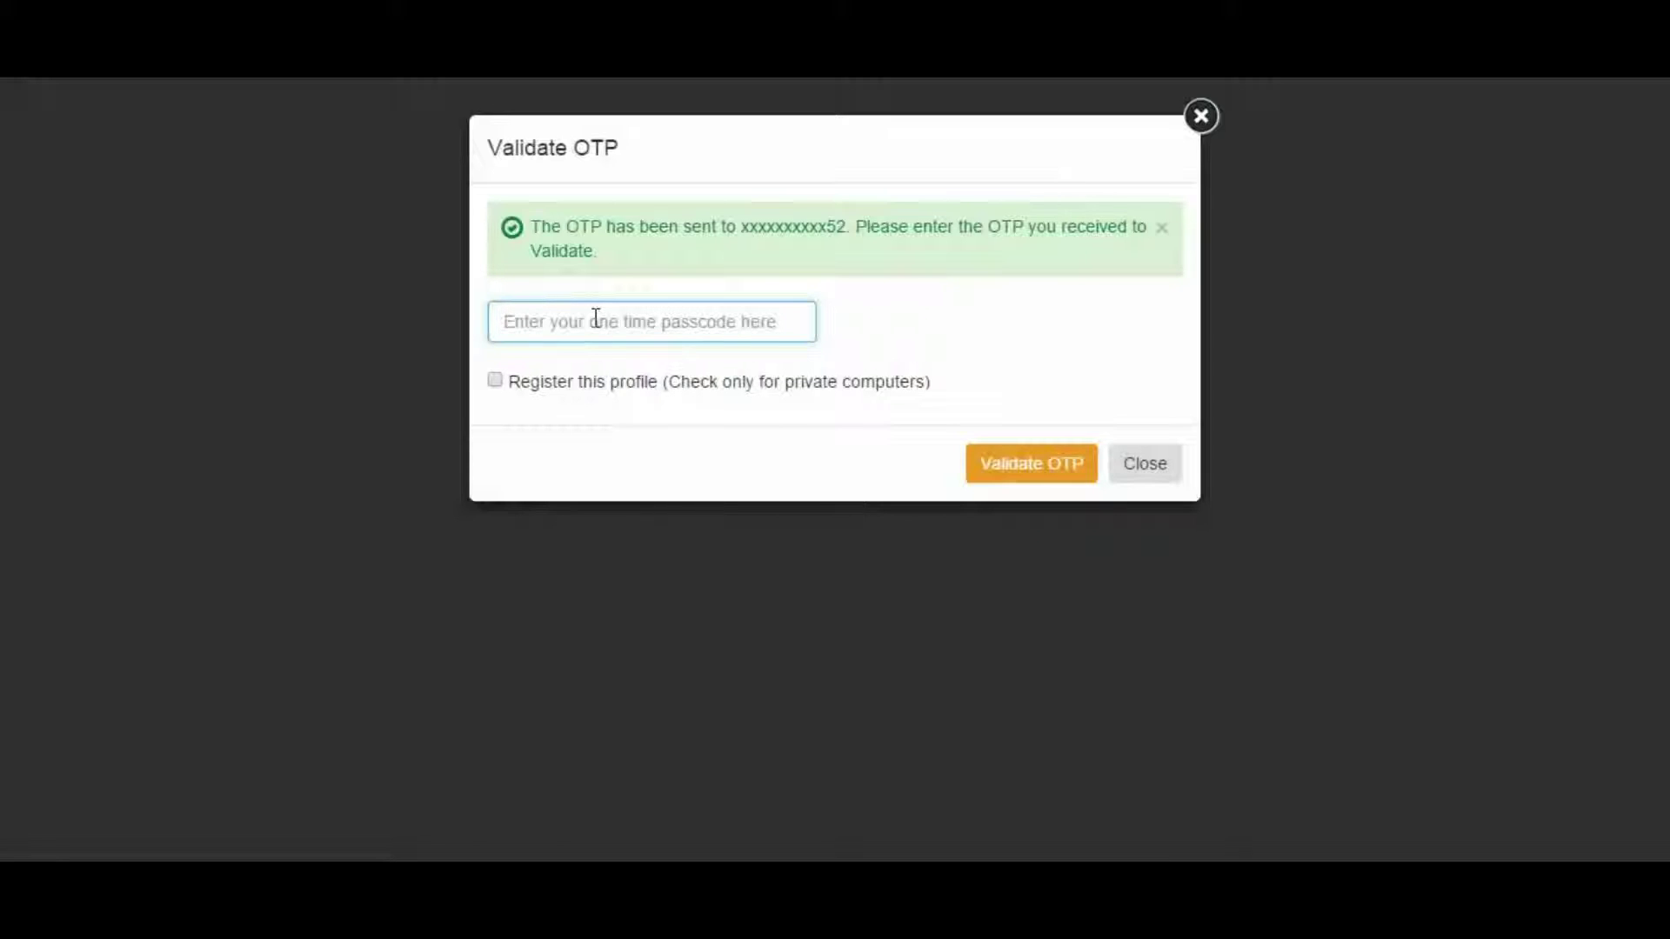
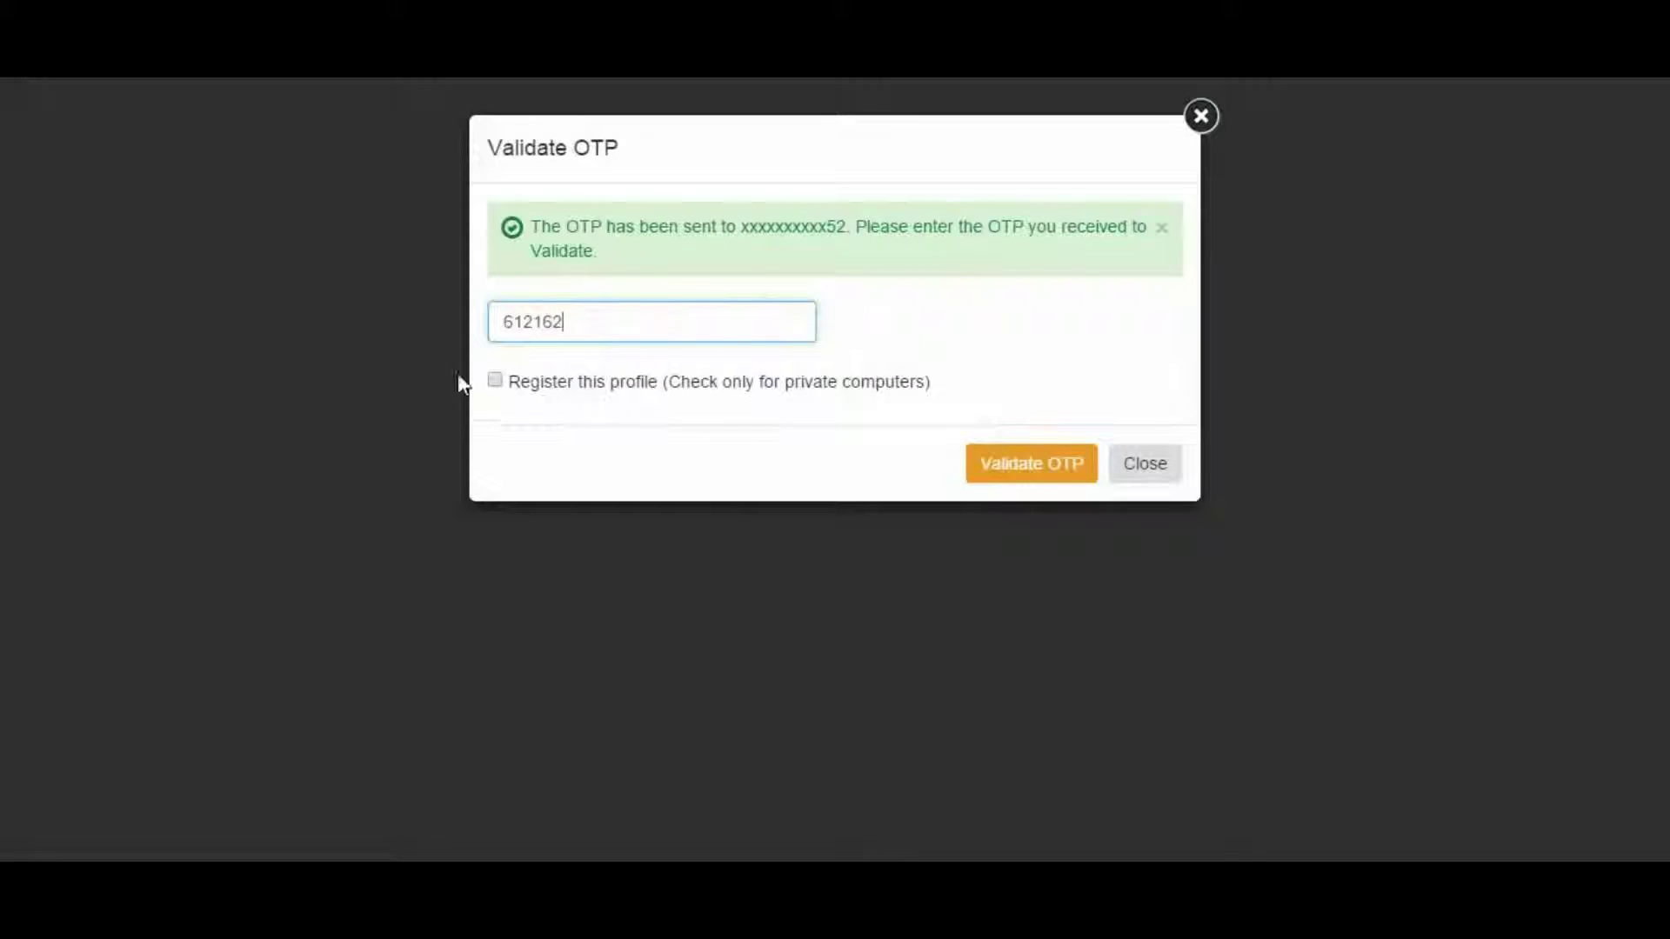
Enter the received passcode, register this laptop as trusted profile 'My PC', and validate.
left_click(496, 382)
left_click(610, 426)
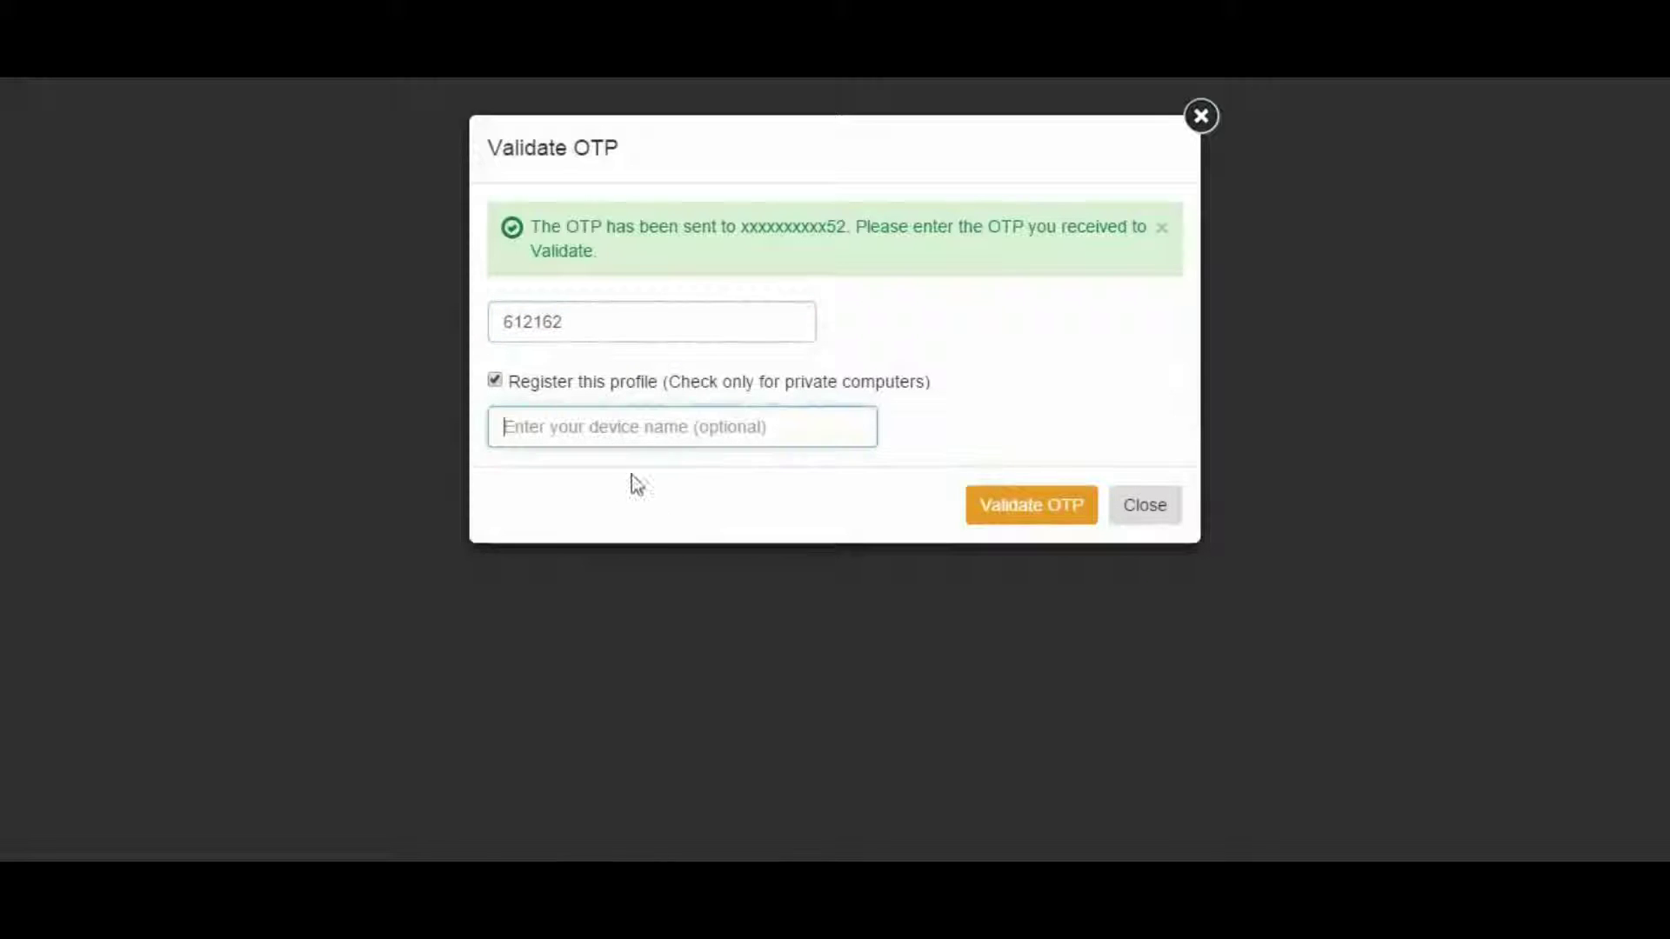
type("My PC")
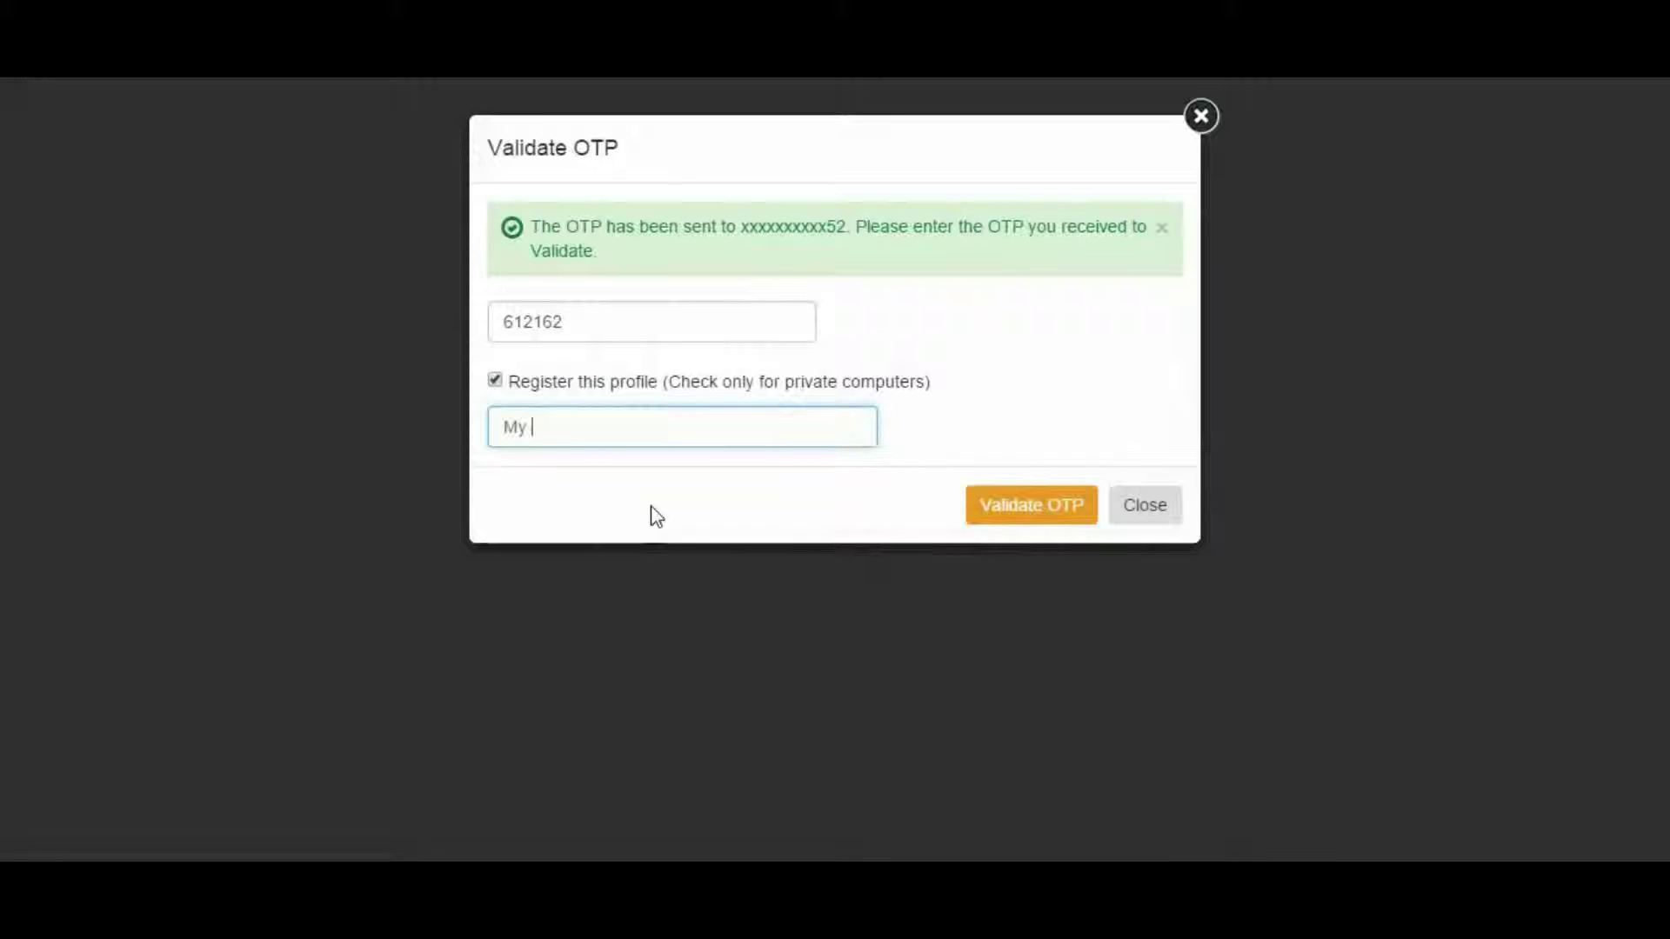
left_click(1021, 520)
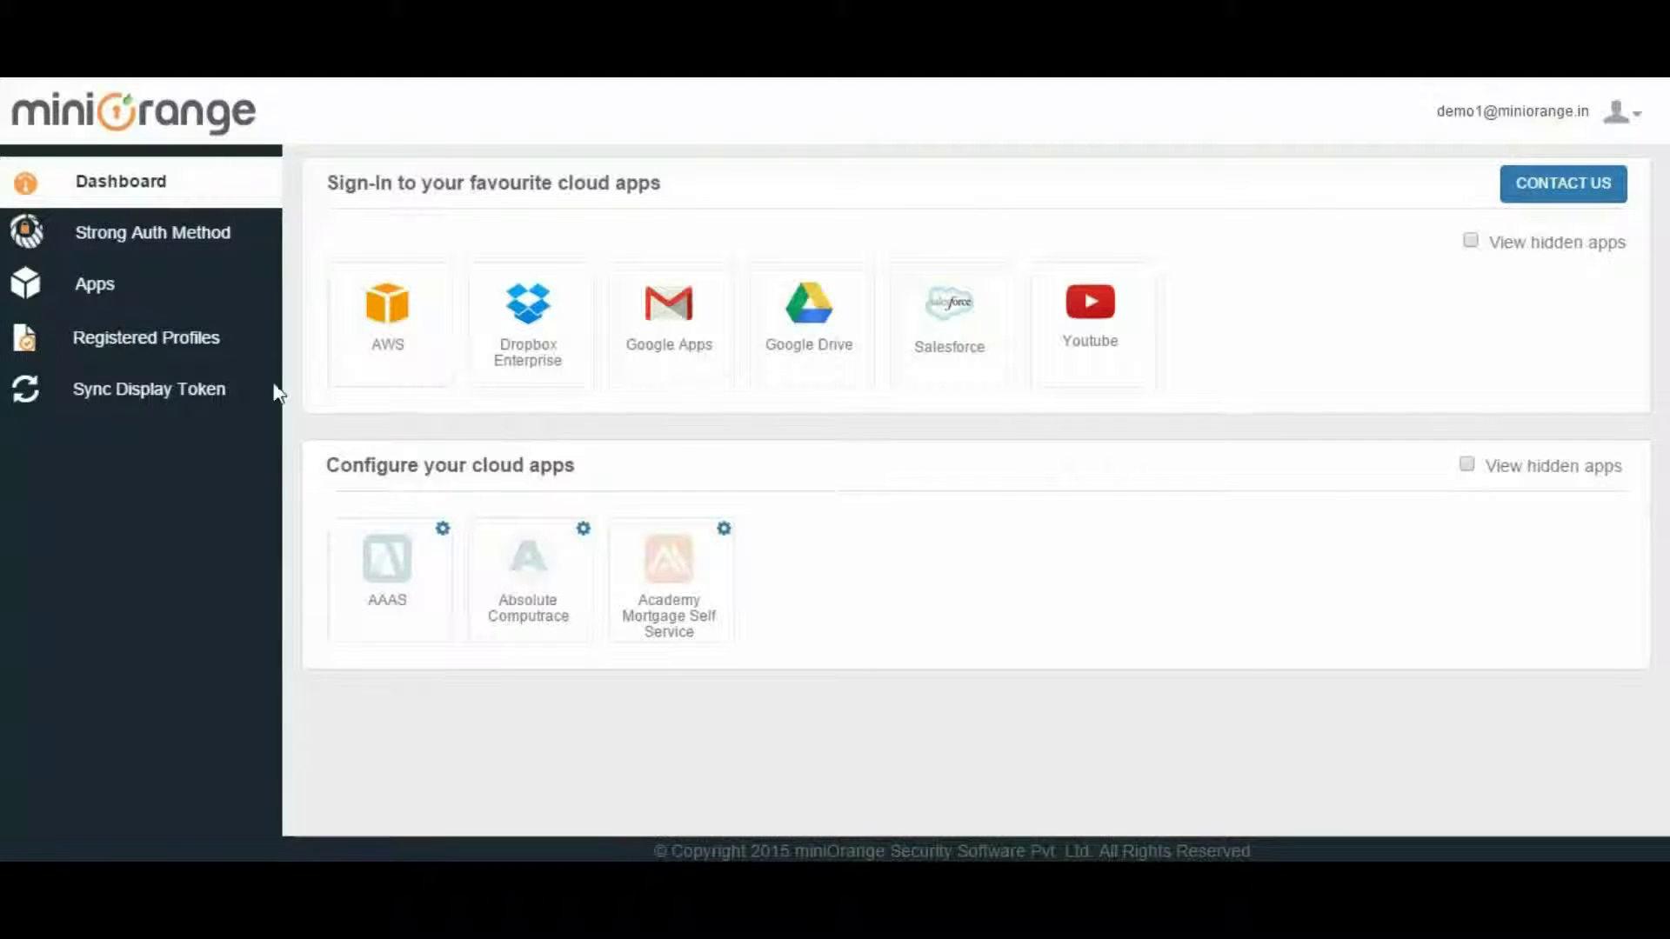
Confirm 'My PC' appears under Registered Profiles, then sign out.
left_click(220, 348)
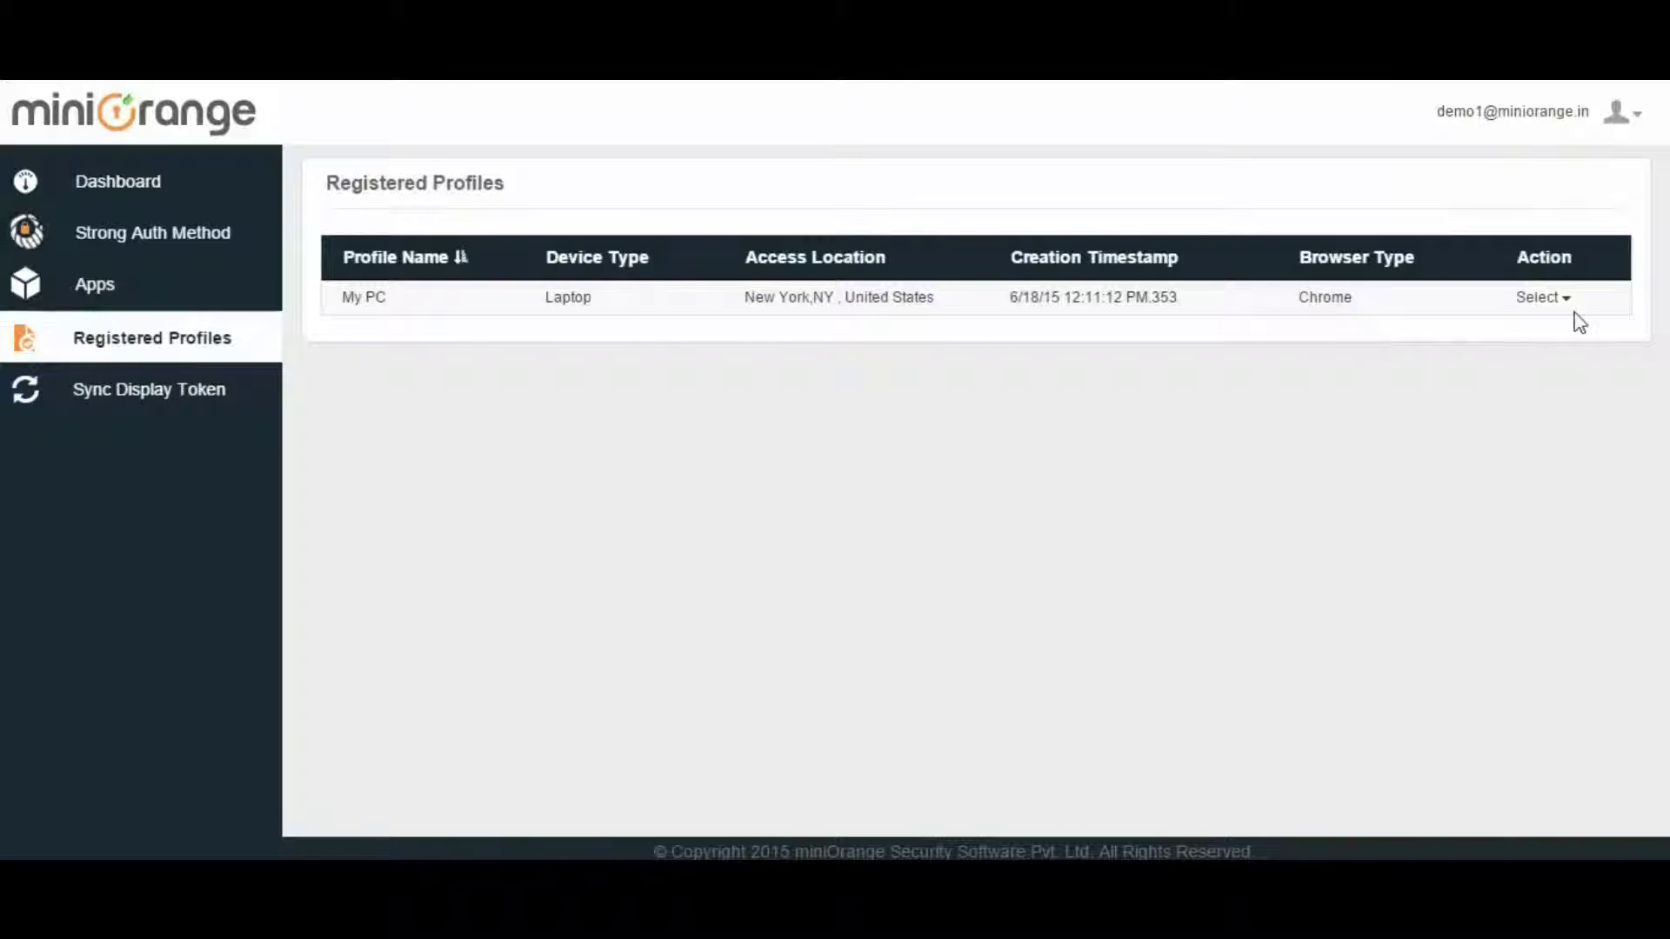
left_click(1623, 111)
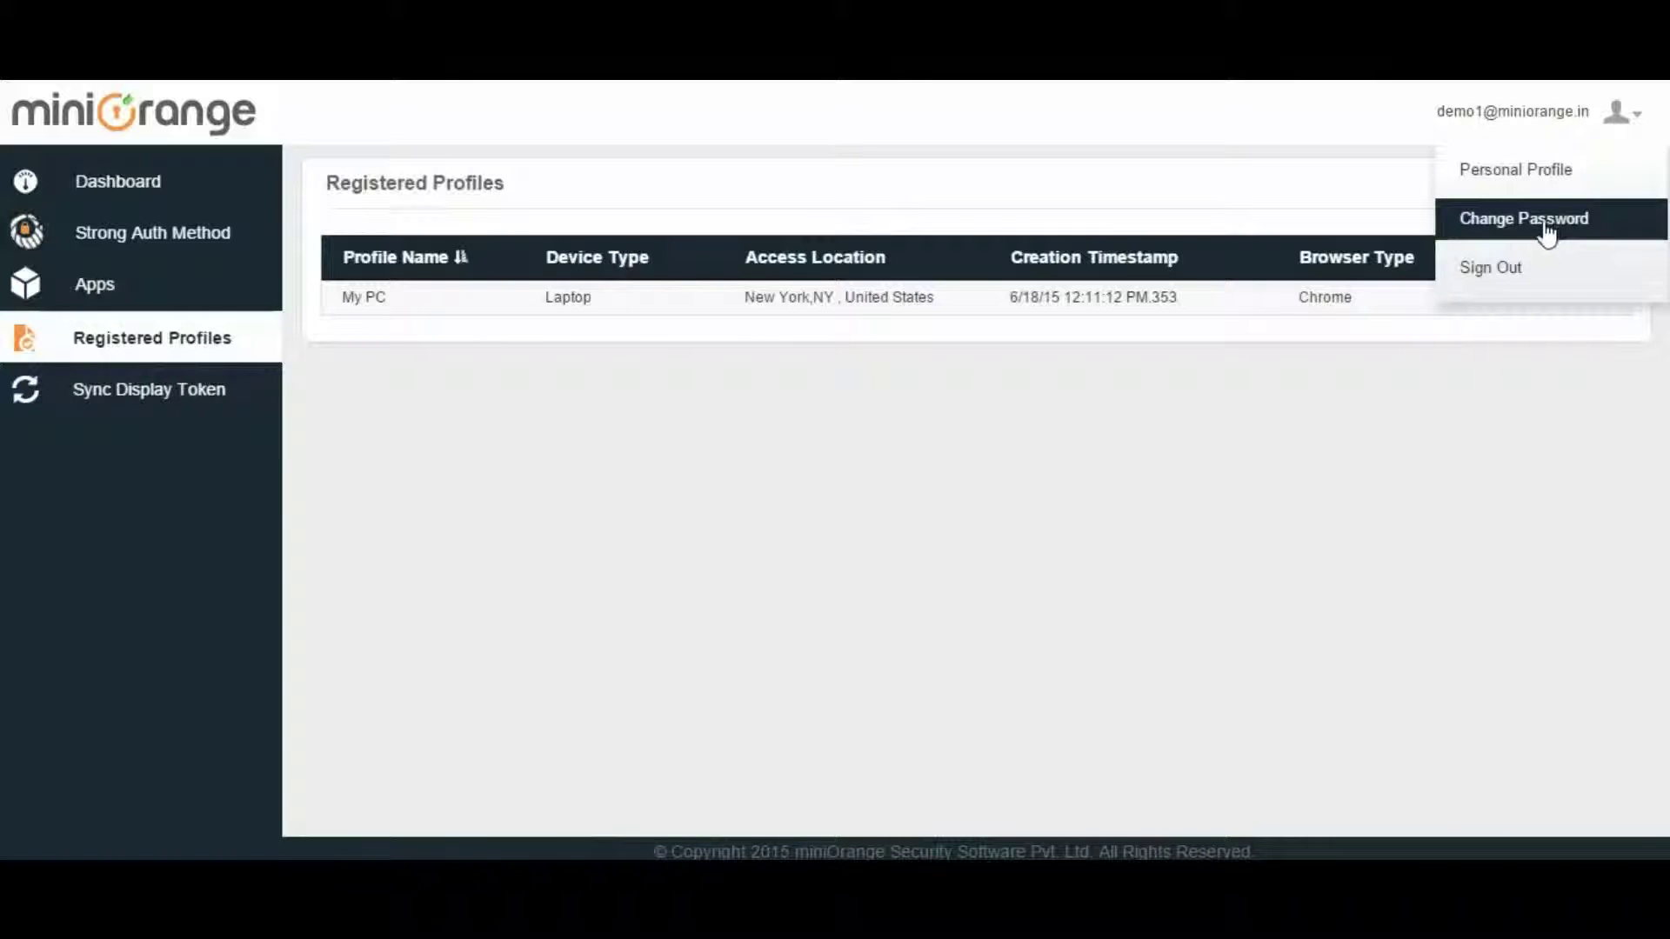
left_click(1529, 265)
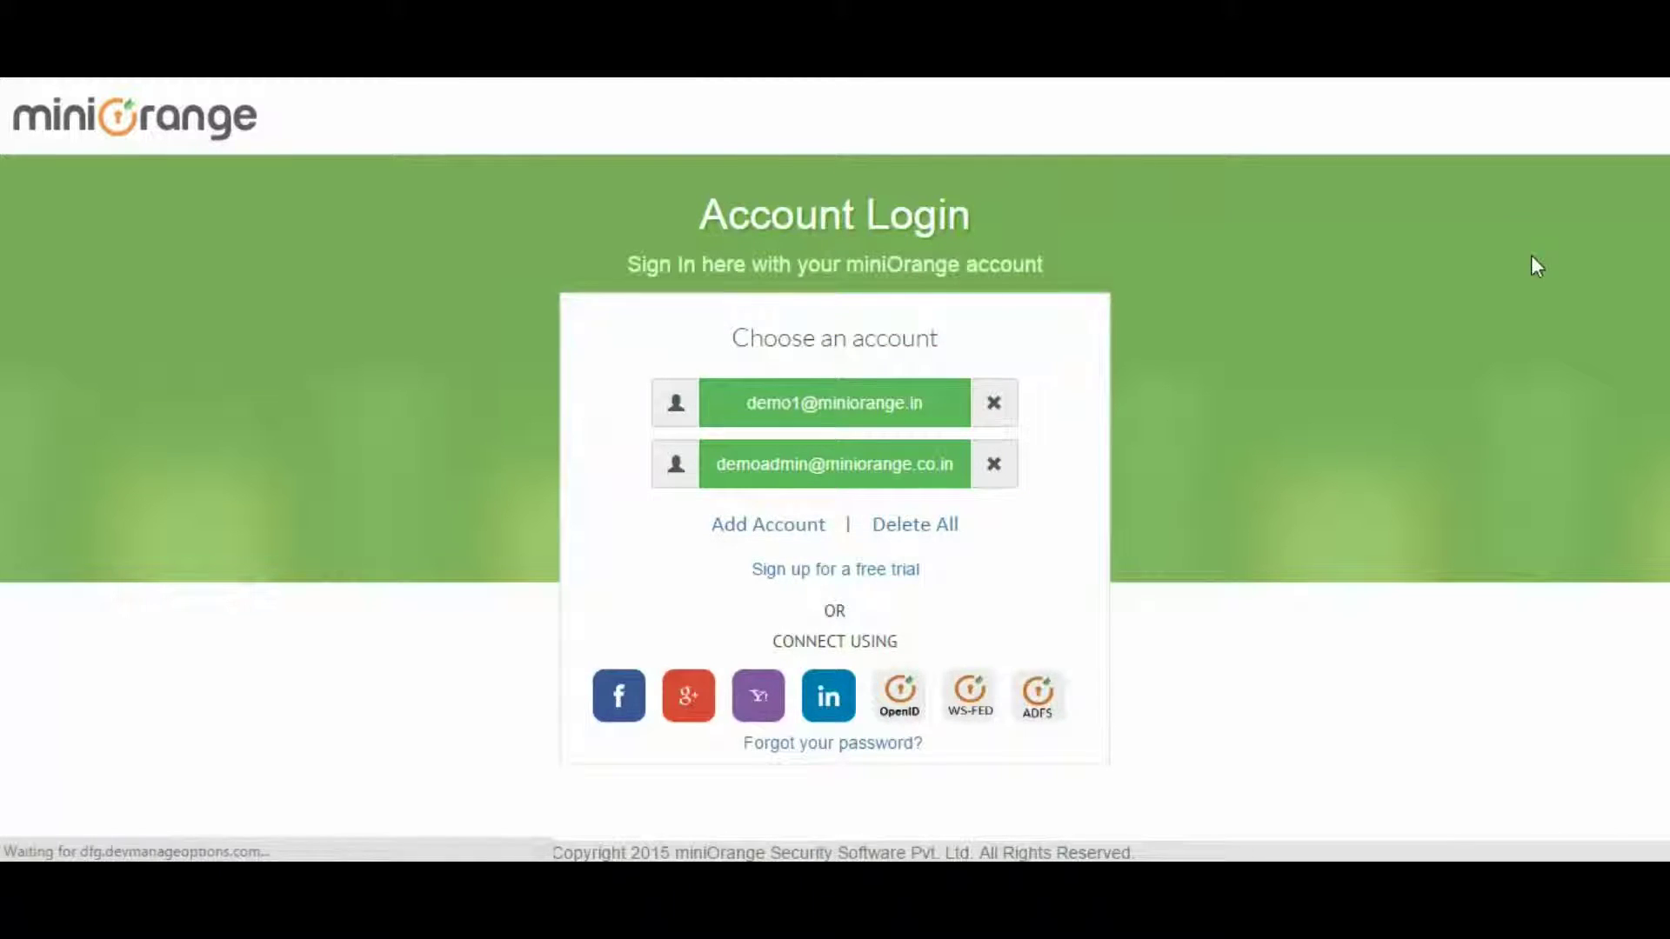
Choose the saved account and submit its password to log in without an OTP.
left_click(834, 487)
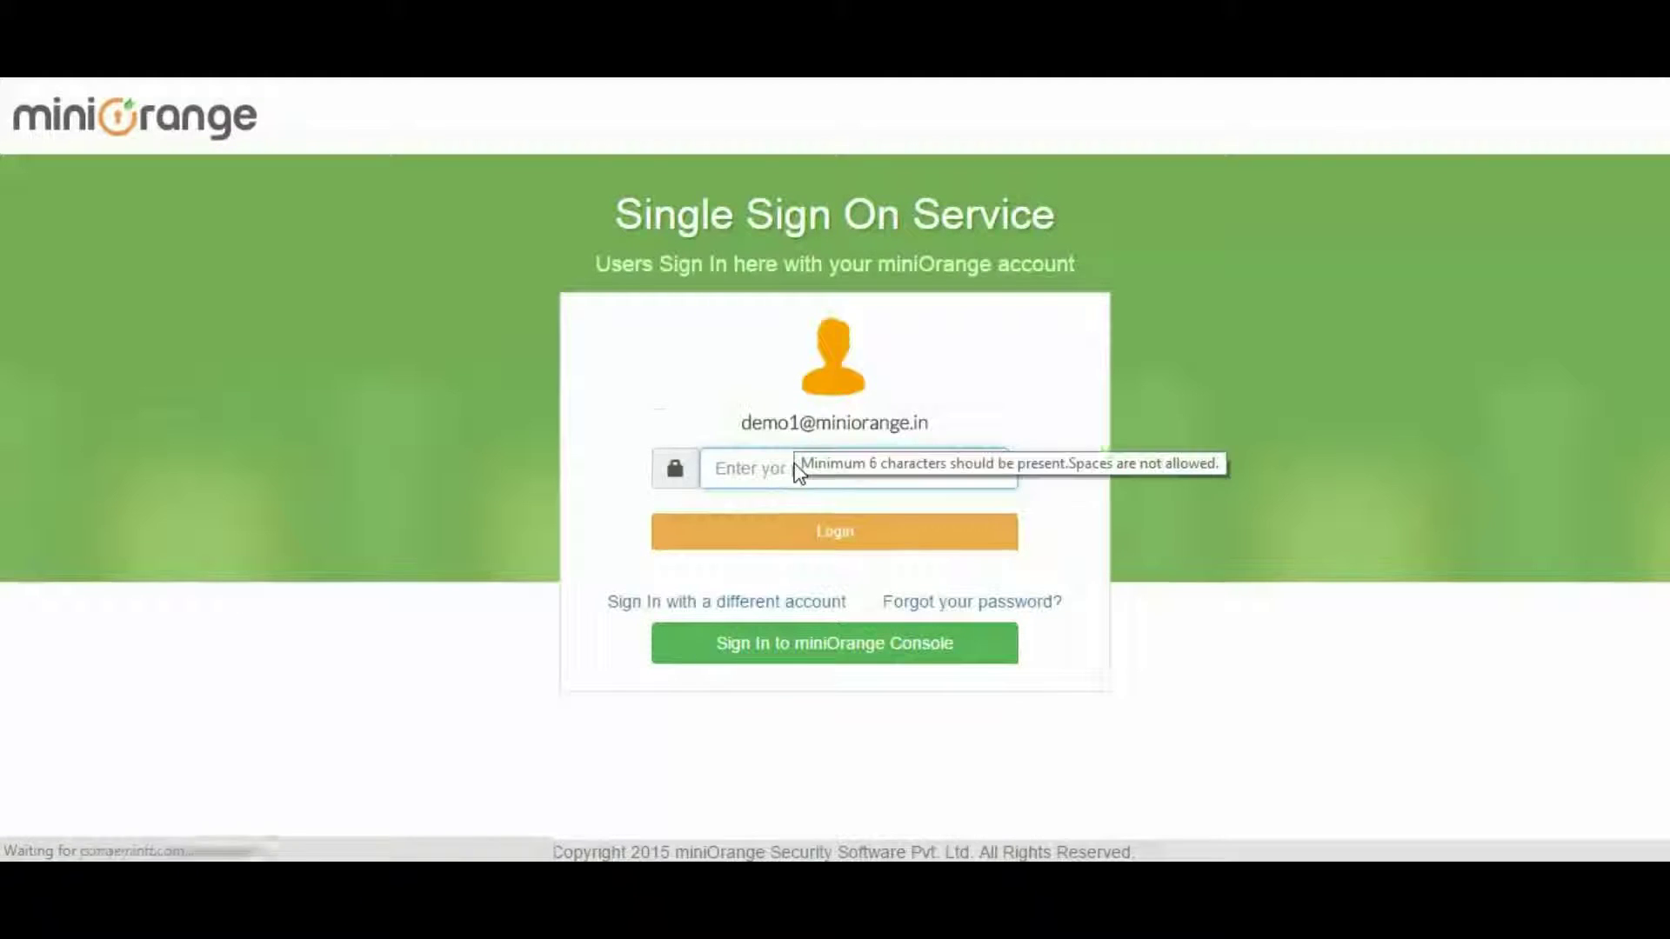
type("********")
key("Return")
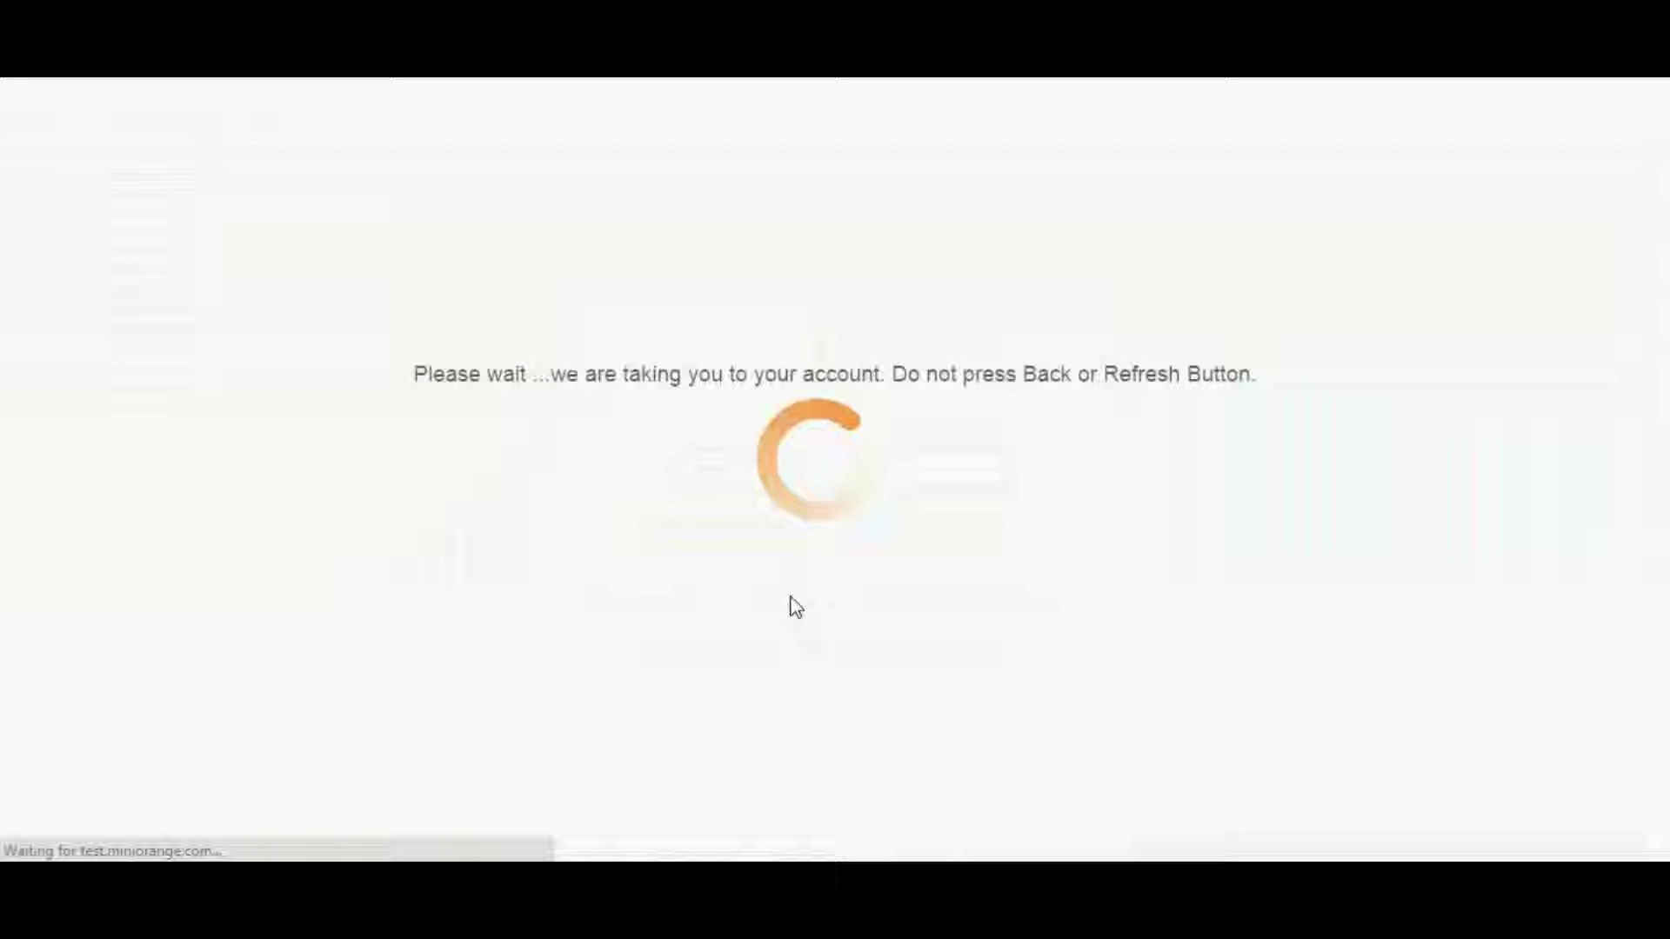
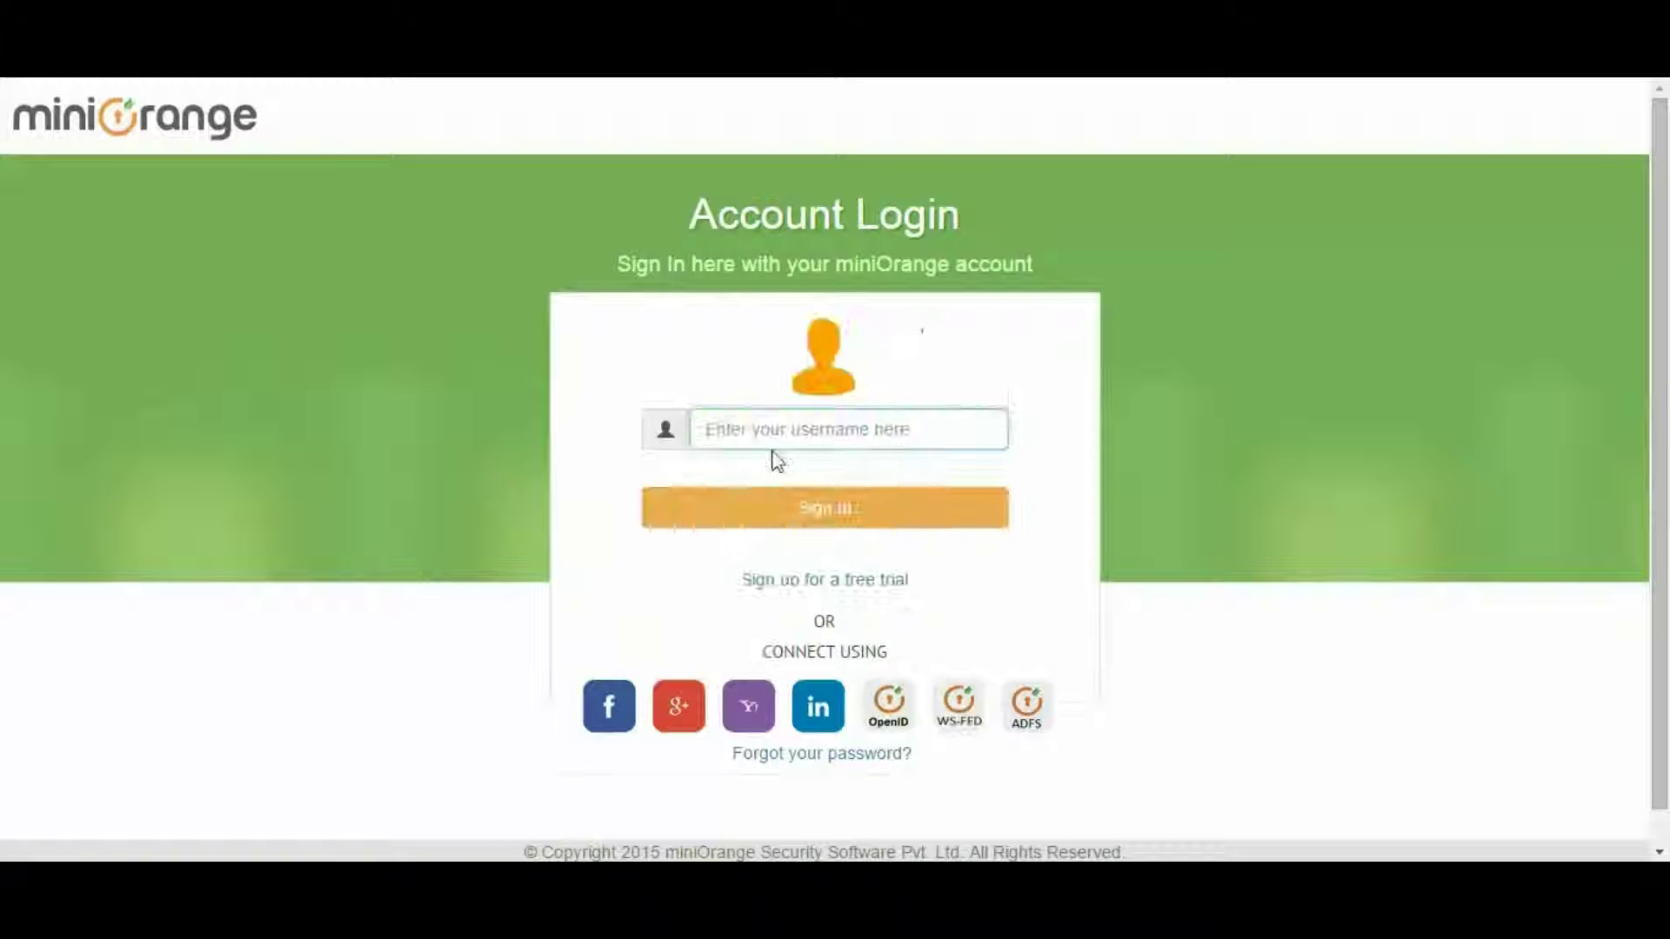
Sign in with the user's e-mail and password, validate the OTP, and register this PC as 'personal'.
left_click(814, 514)
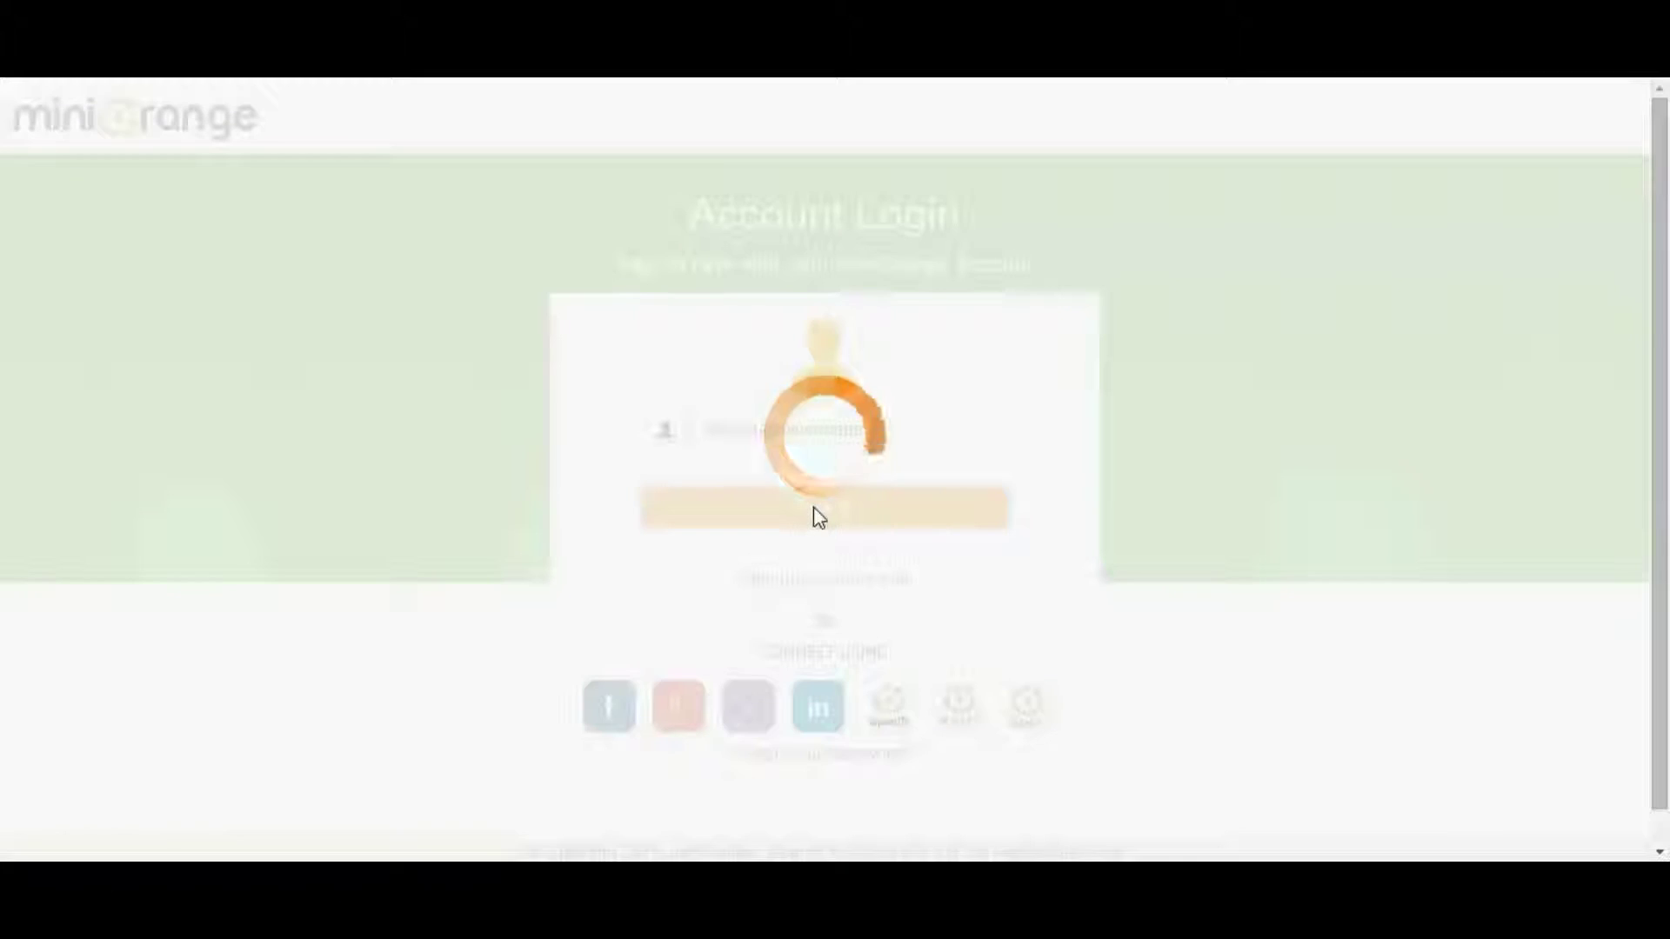
type("password")
key("Return")
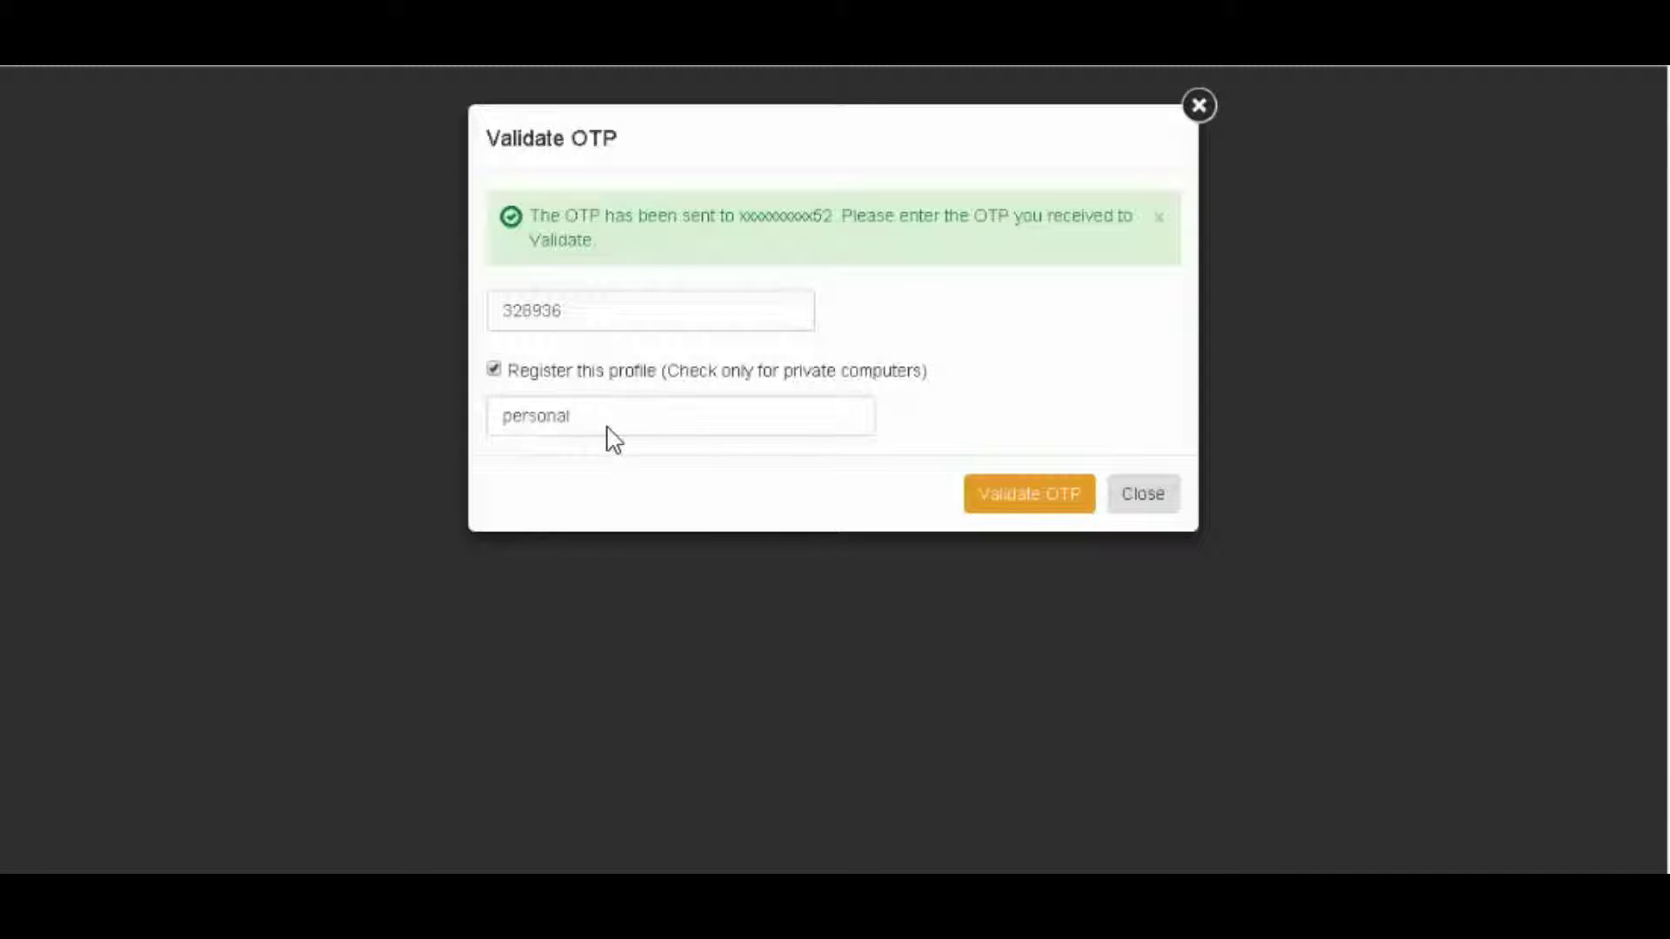
left_click(1035, 500)
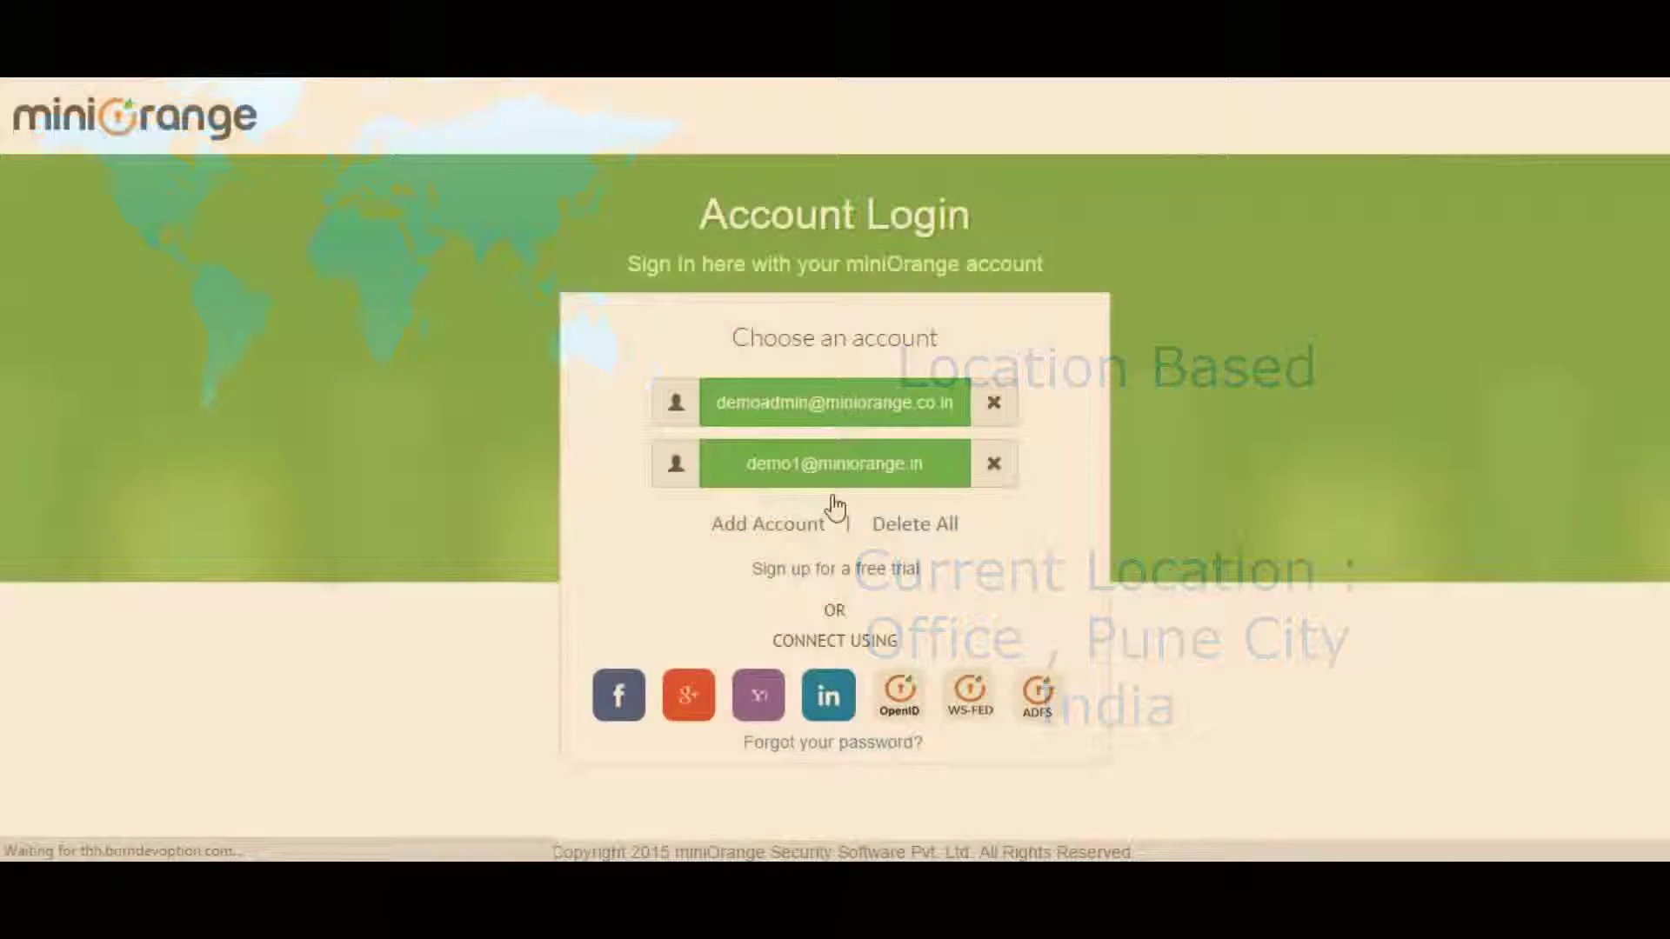
Log in from New Jersey with the user's e-mail, password and SMS one-time code.
key("Return")
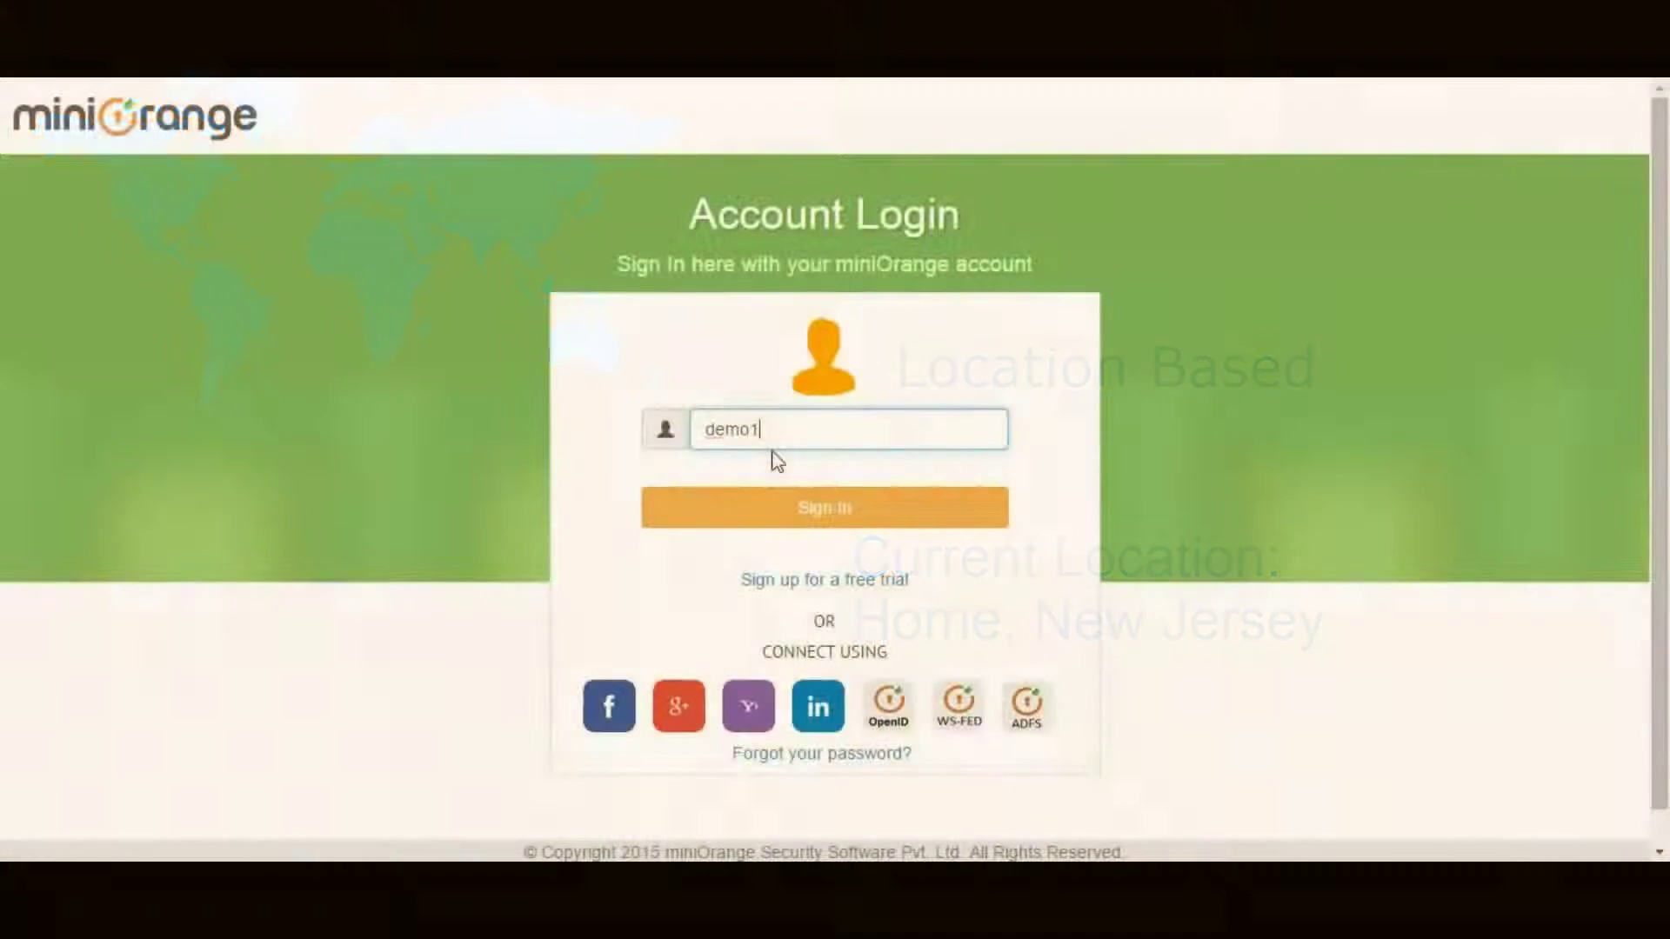
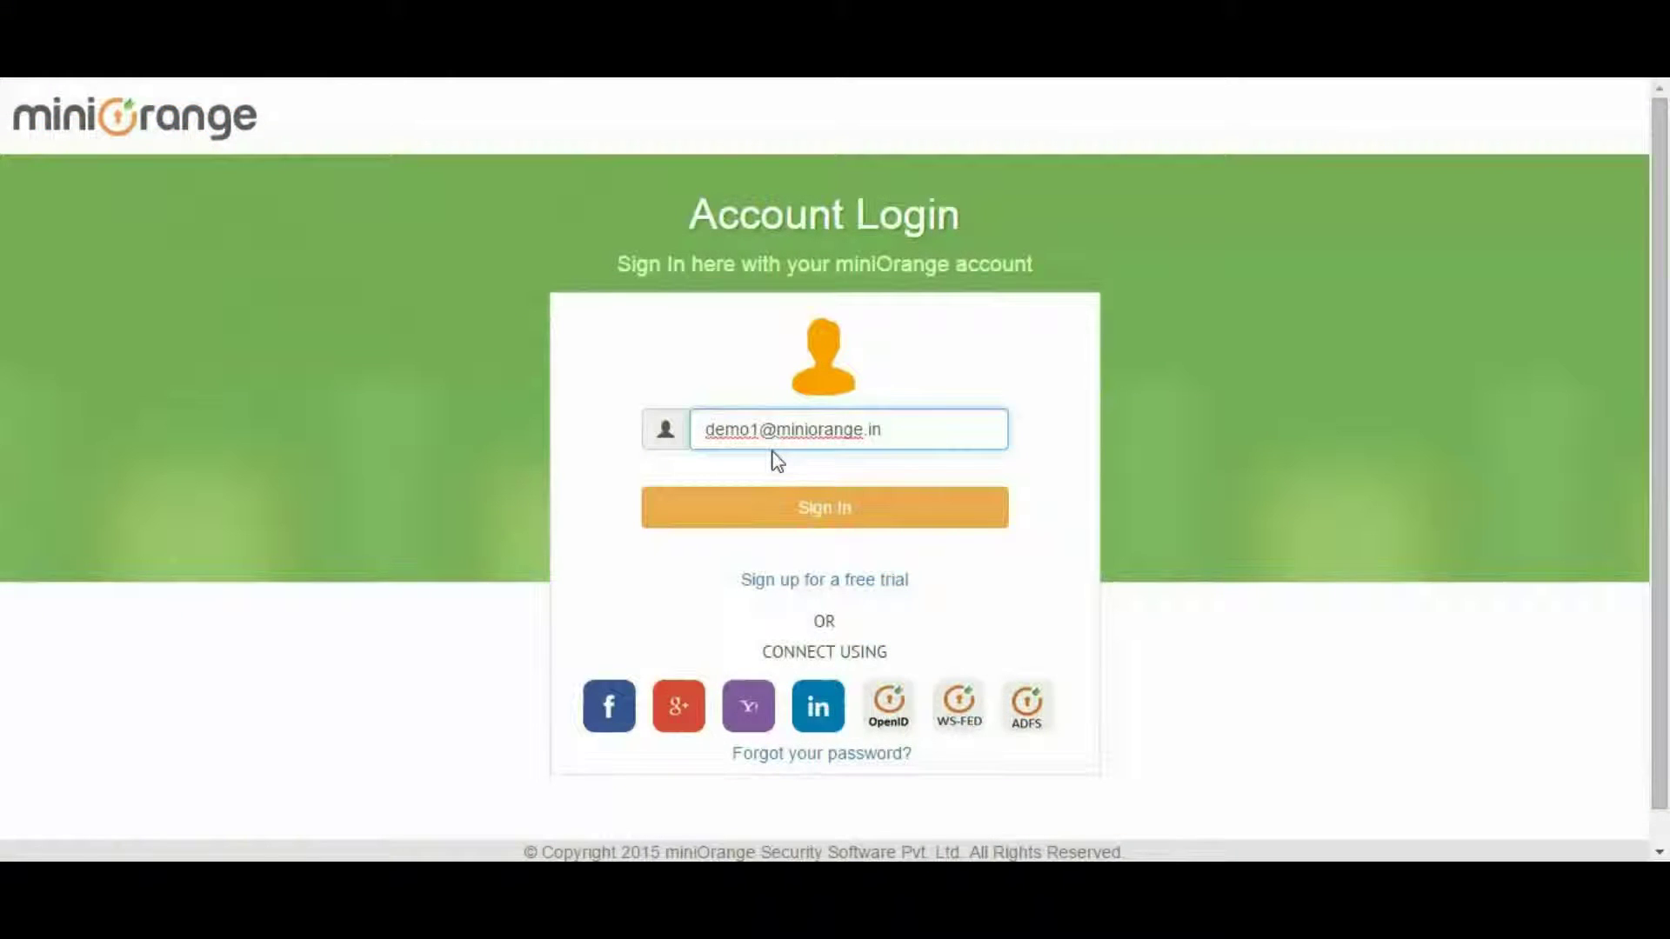
left_click(812, 507)
type("********")
key("Return")
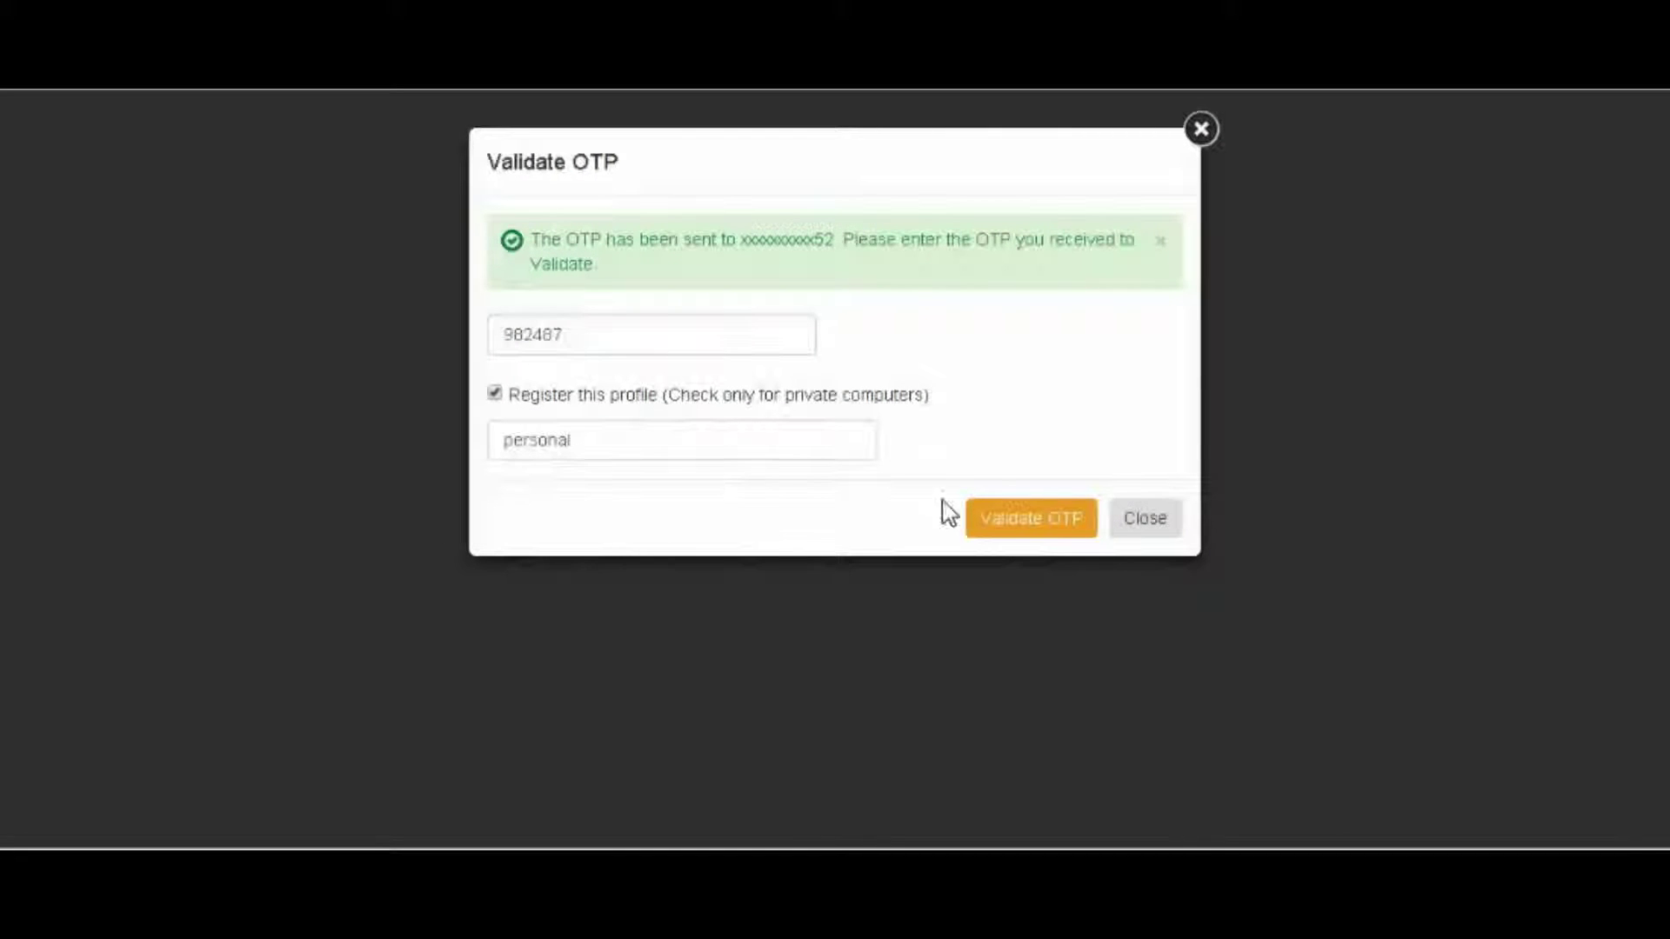
left_click(1036, 512)
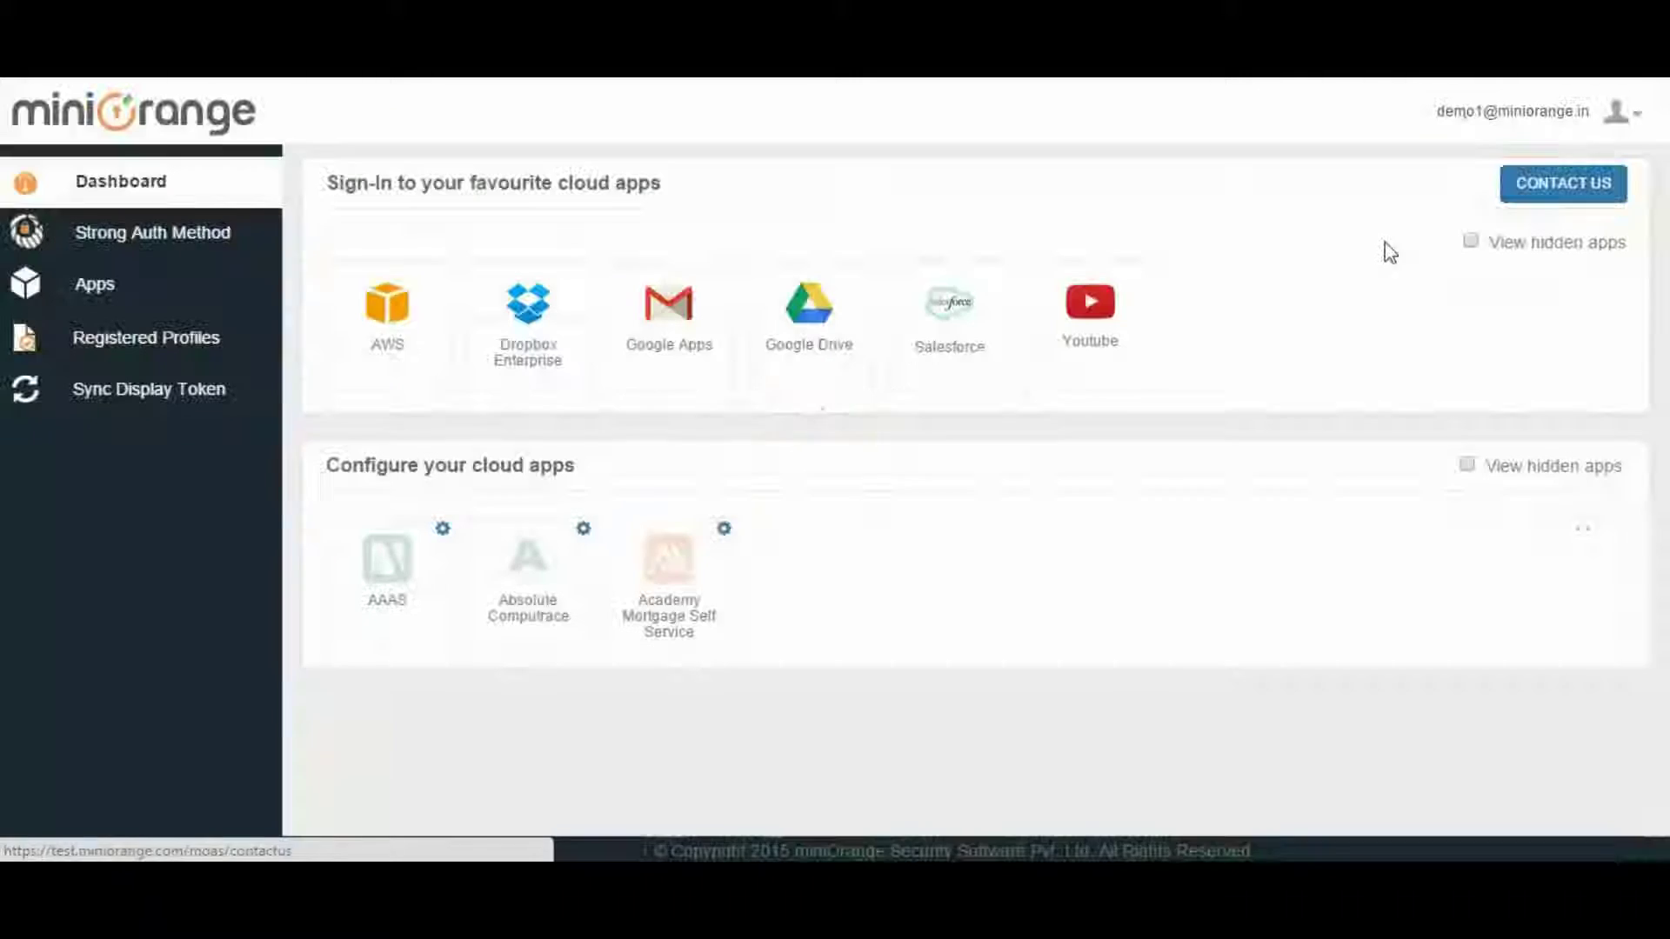
Check the Registered Profiles list, then log back in with the account password.
left_click(148, 337)
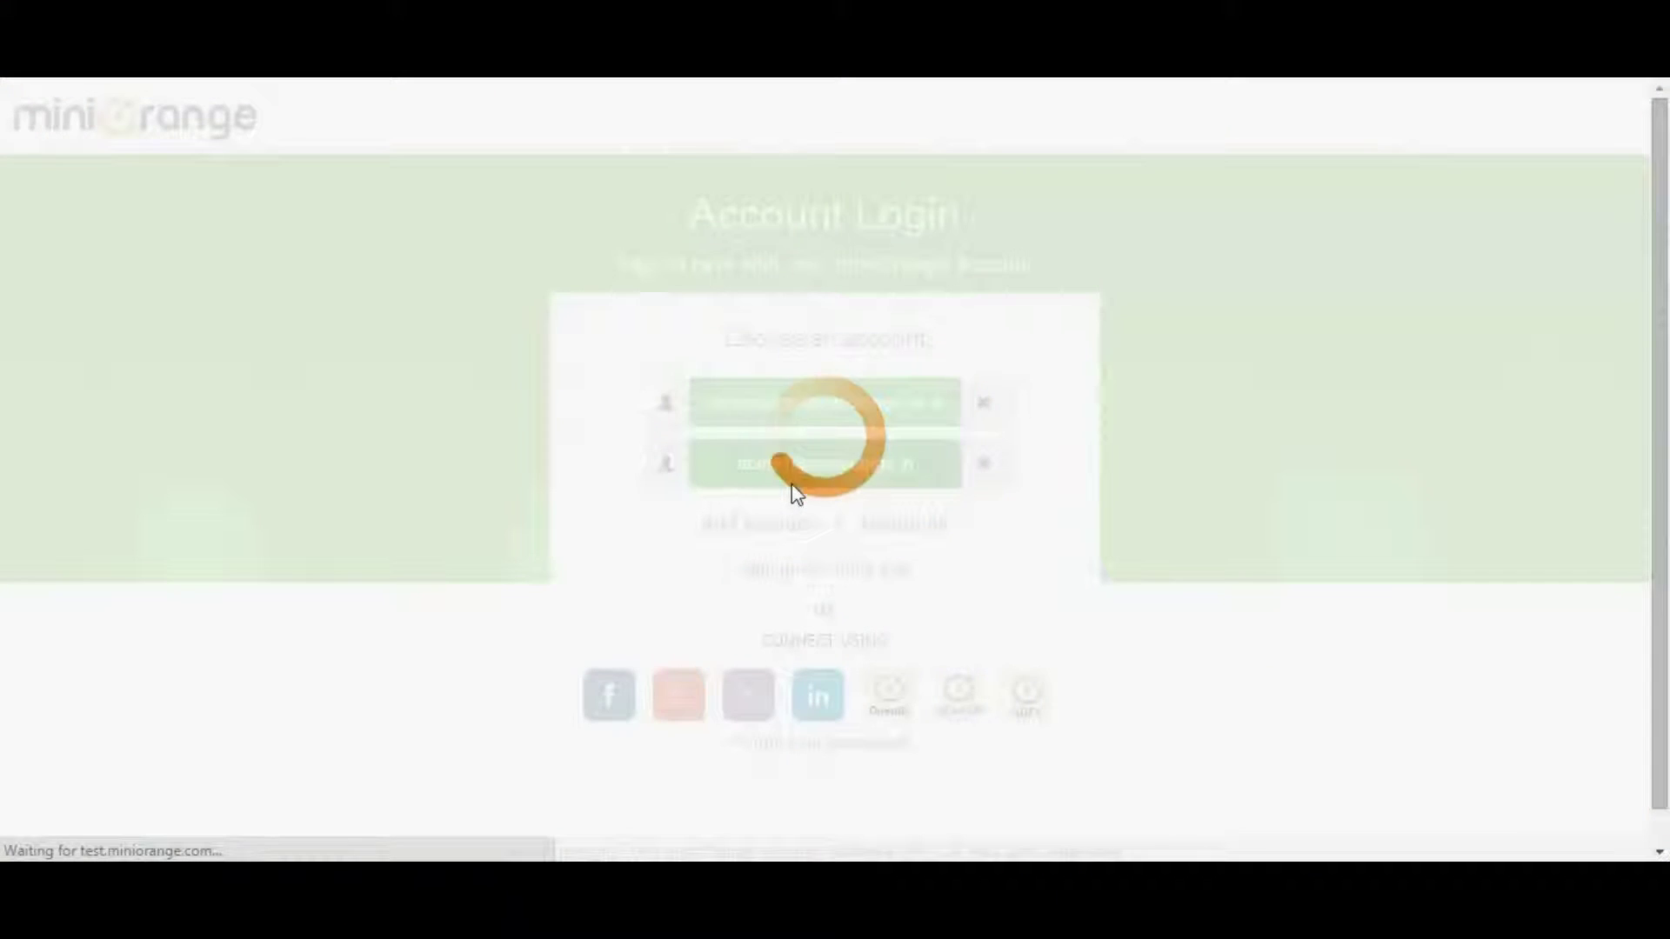
type("•••••••")
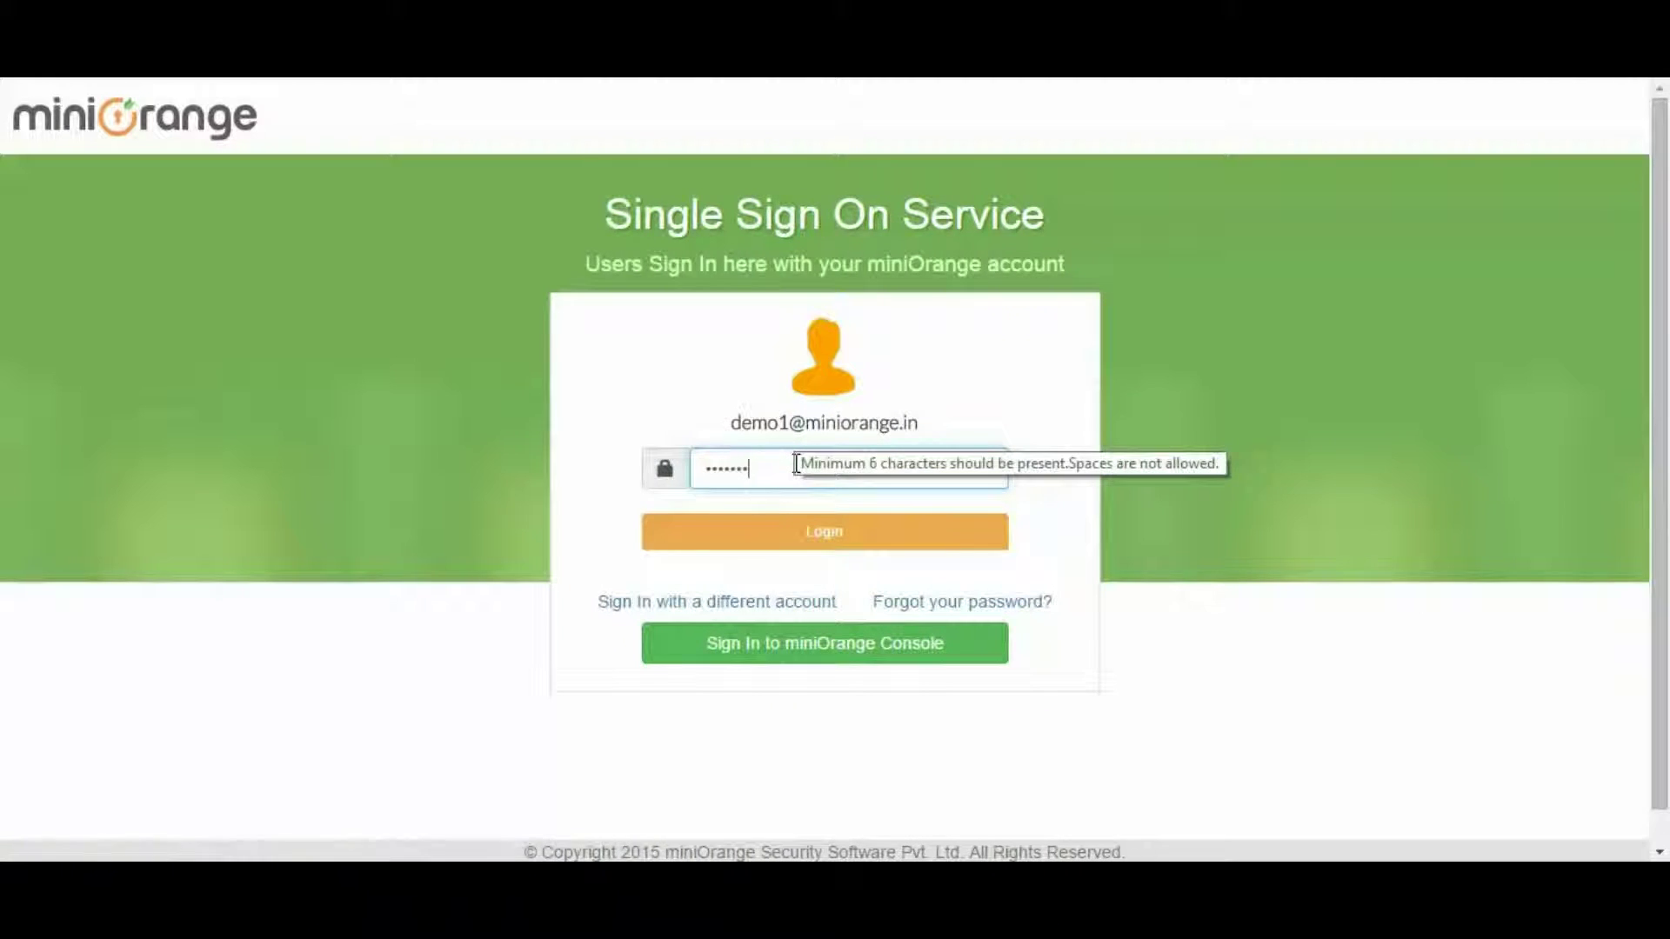
key("Return")
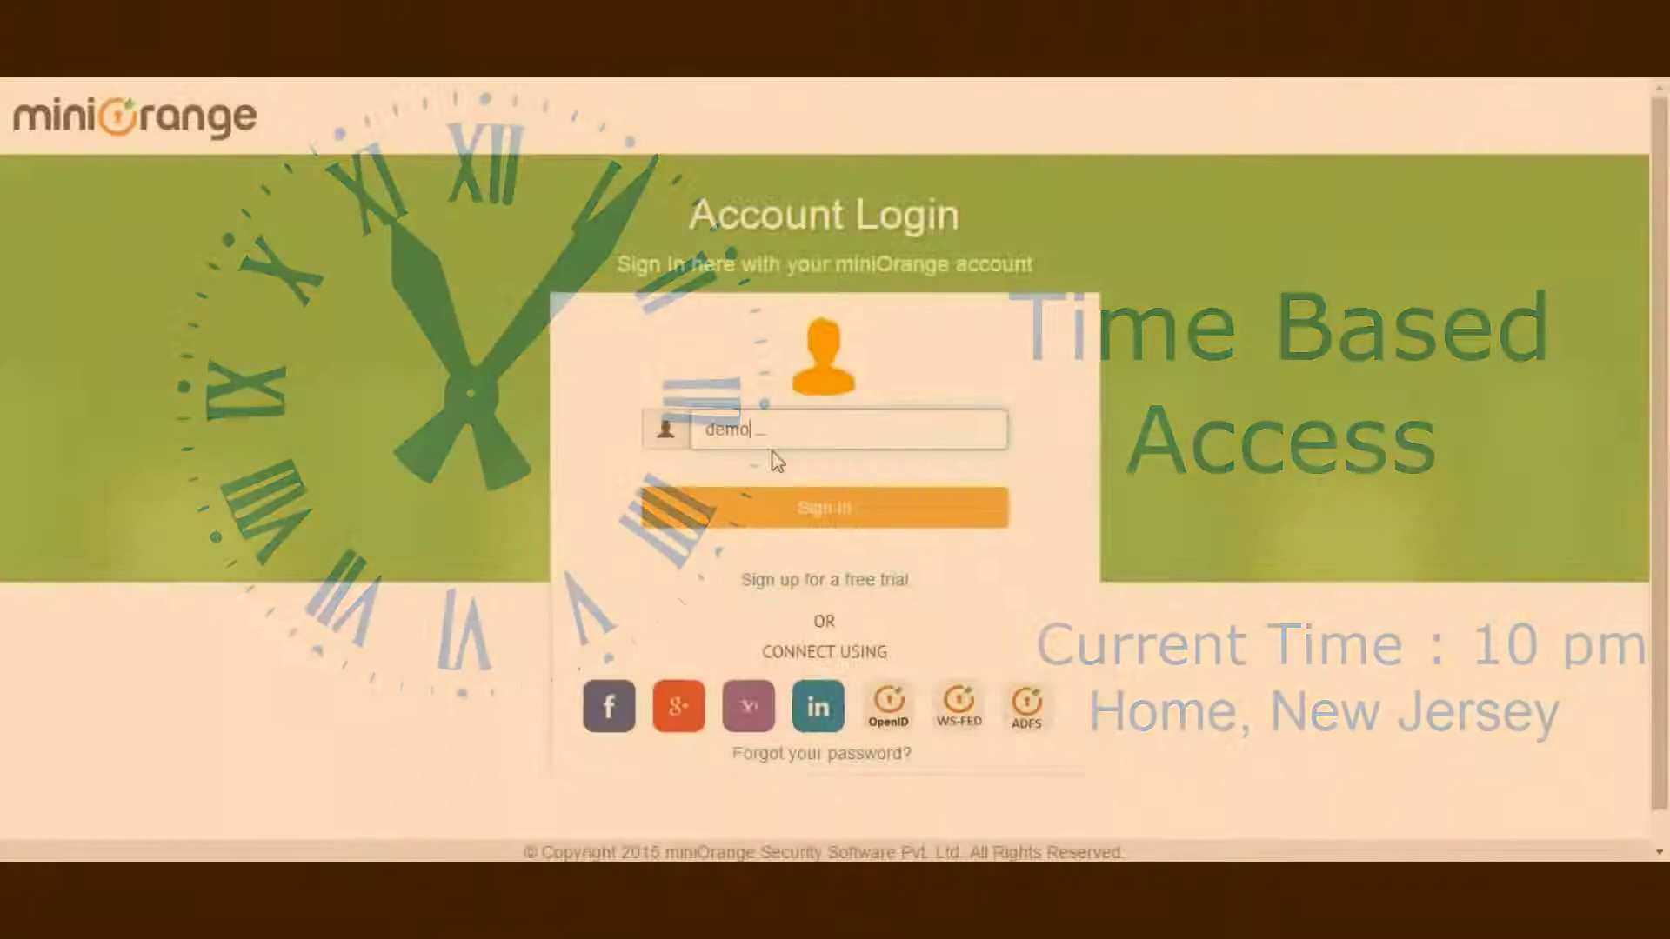
Sign in at 10 pm with the user's e-mail and password to request the SMS code.
type("niorange.in")
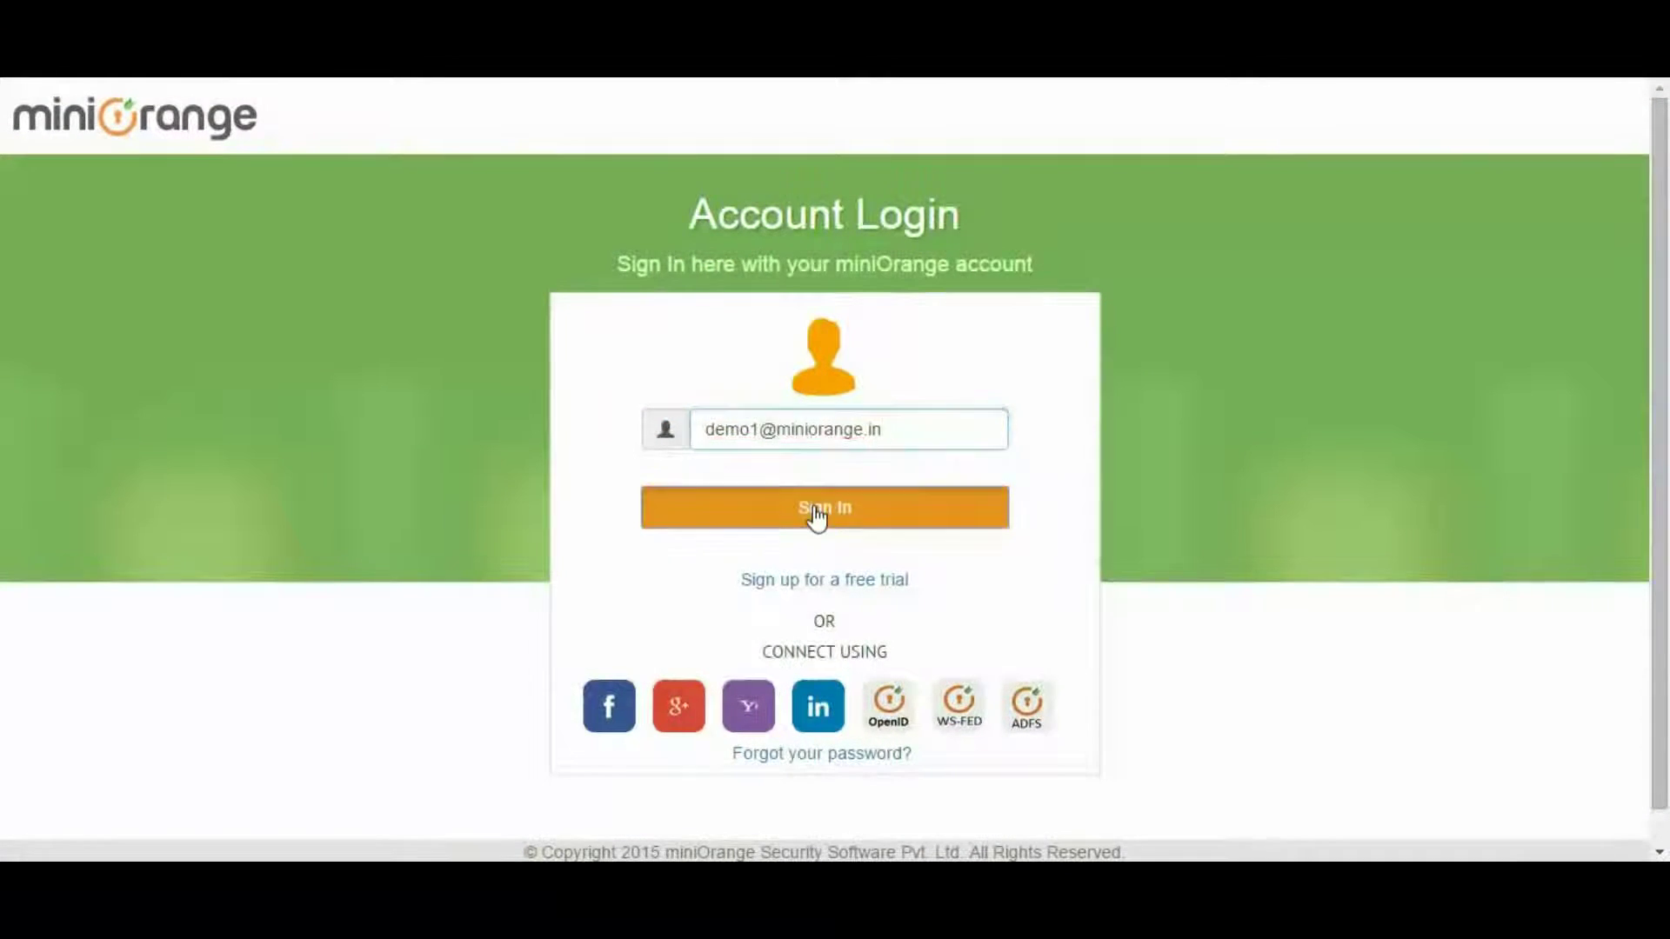
left_click(783, 508)
type("********")
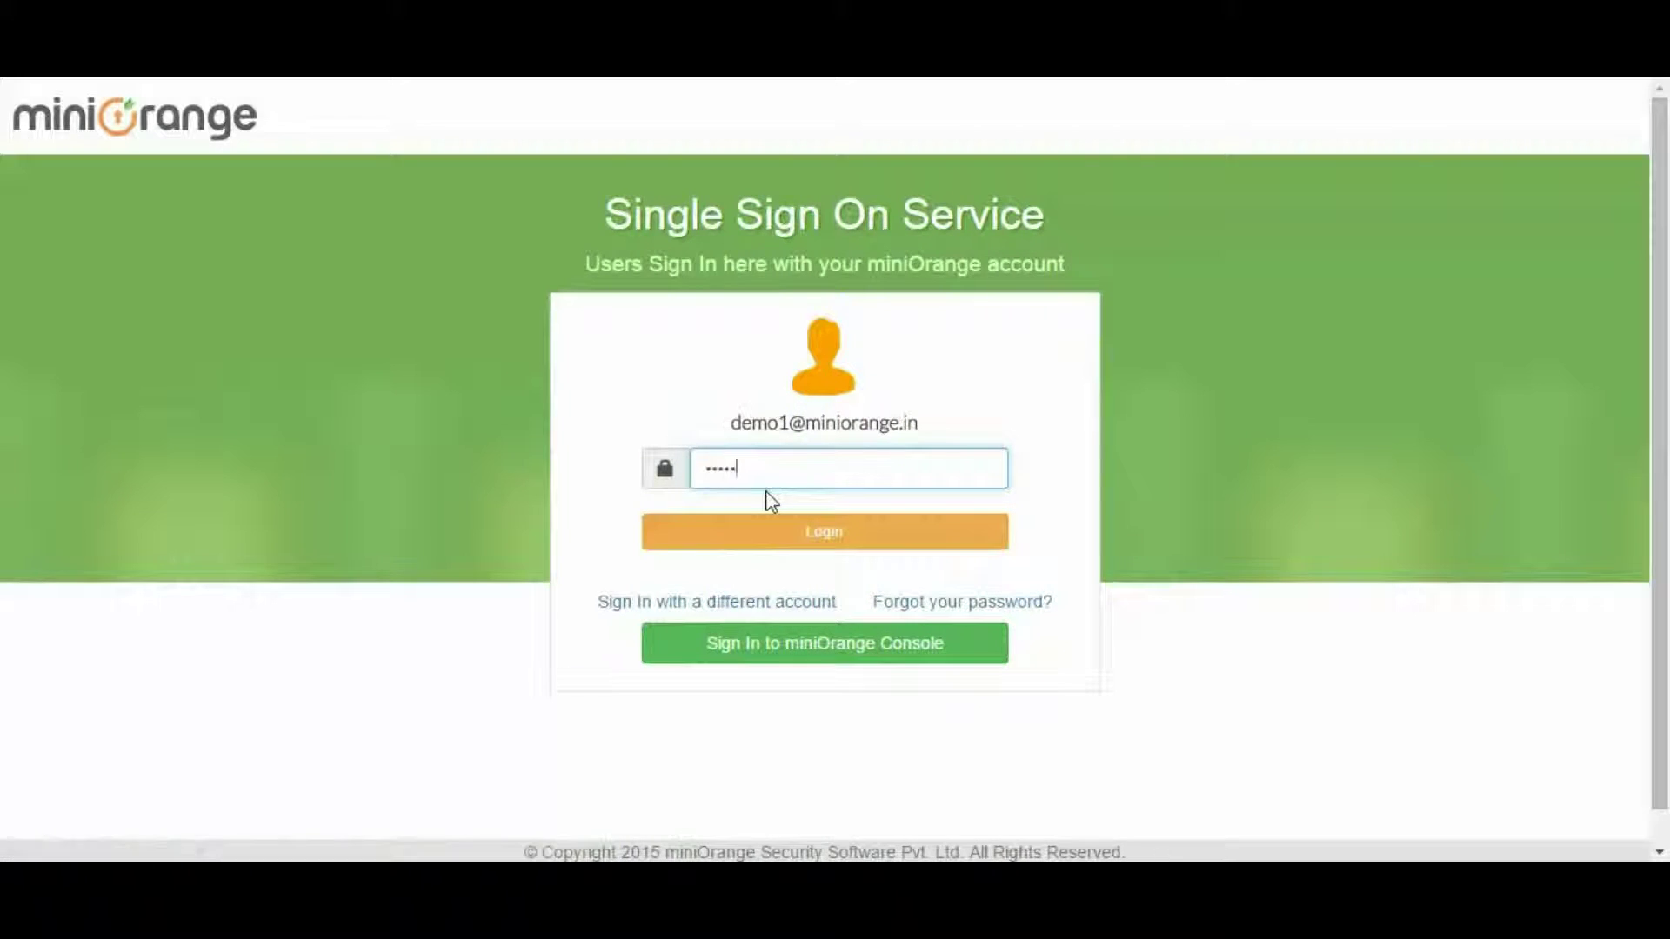
key("Return")
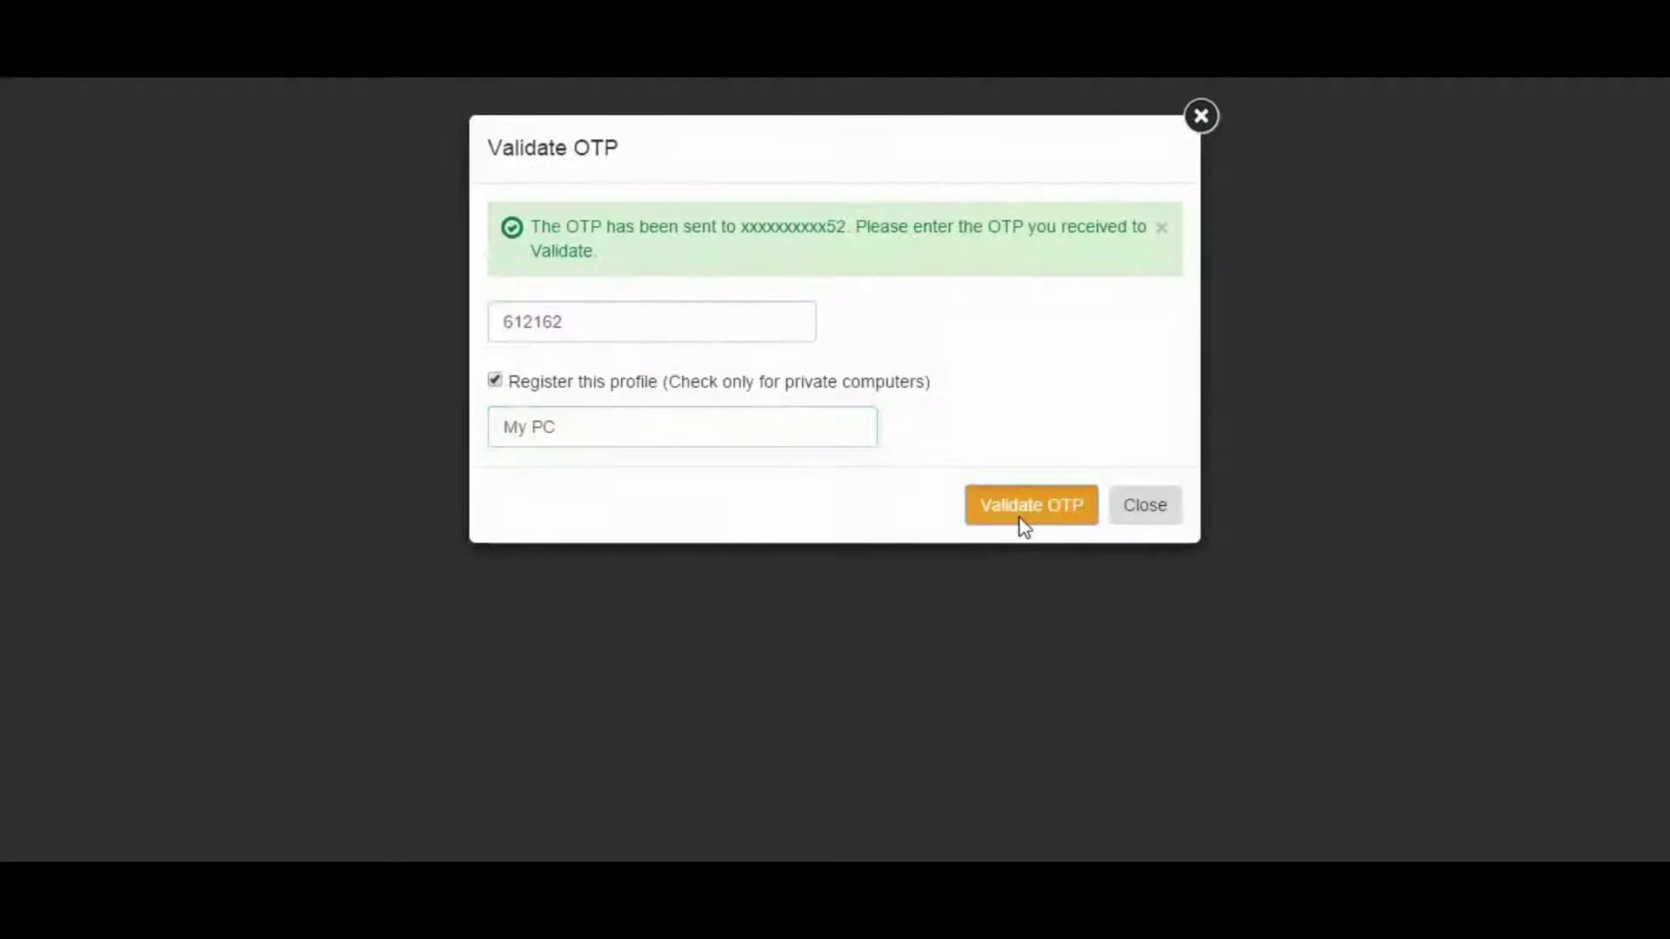
Validate the OTP registering this computer as 'My PC', then review Registered Profiles and untick registration.
left_click(1021, 523)
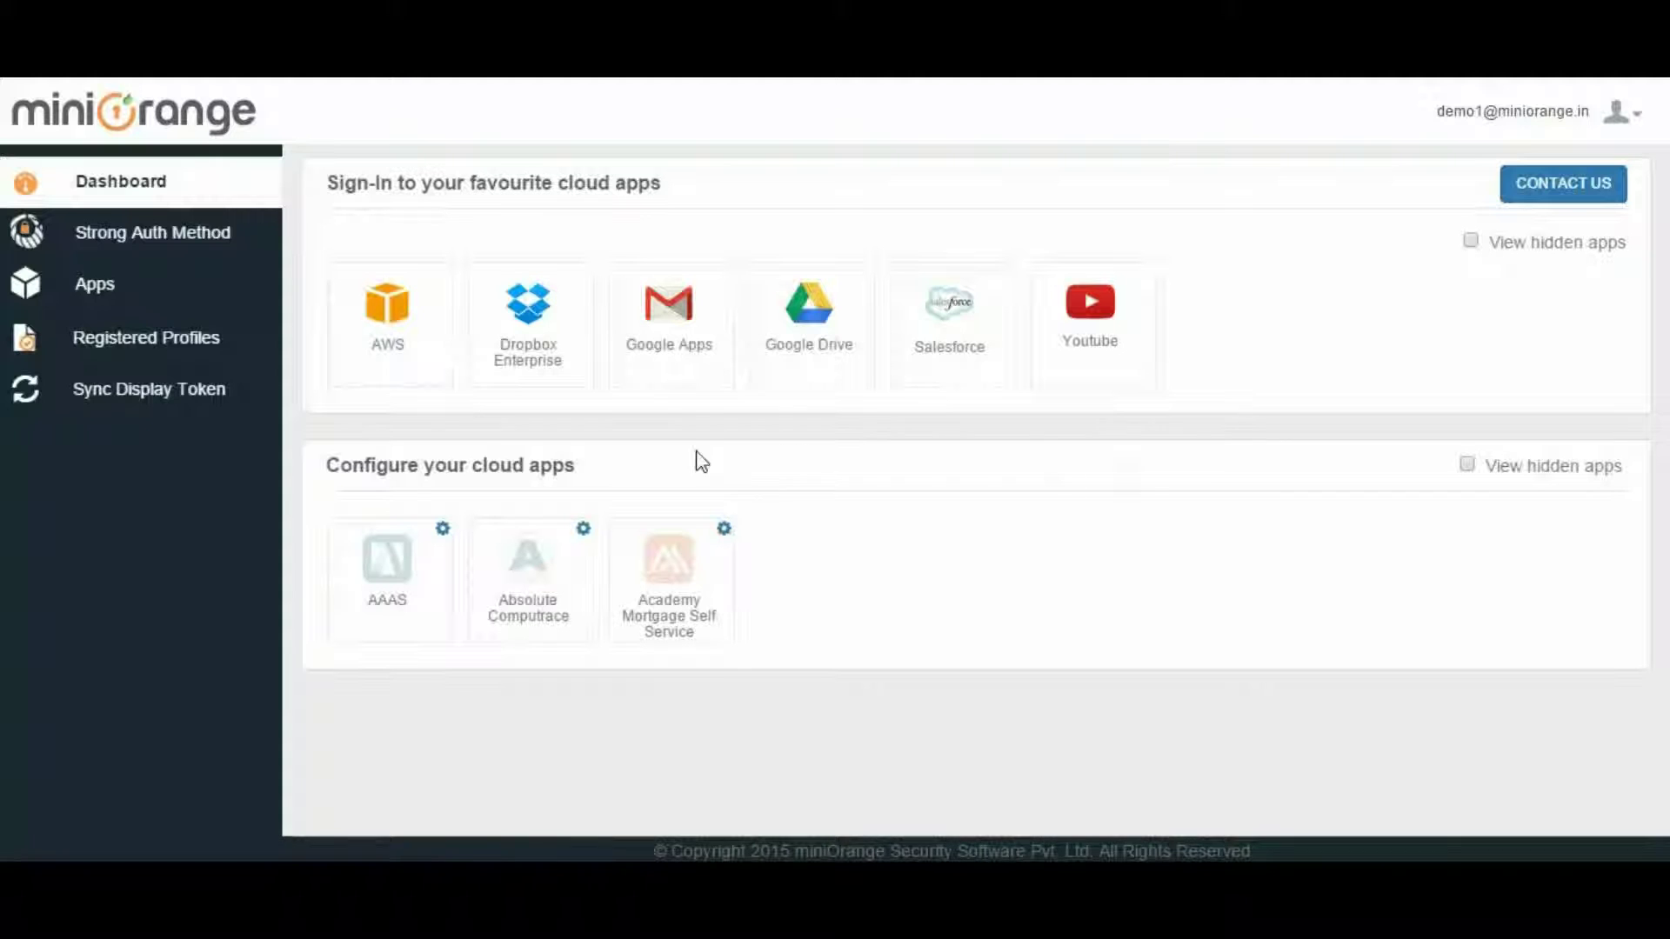
left_click(223, 356)
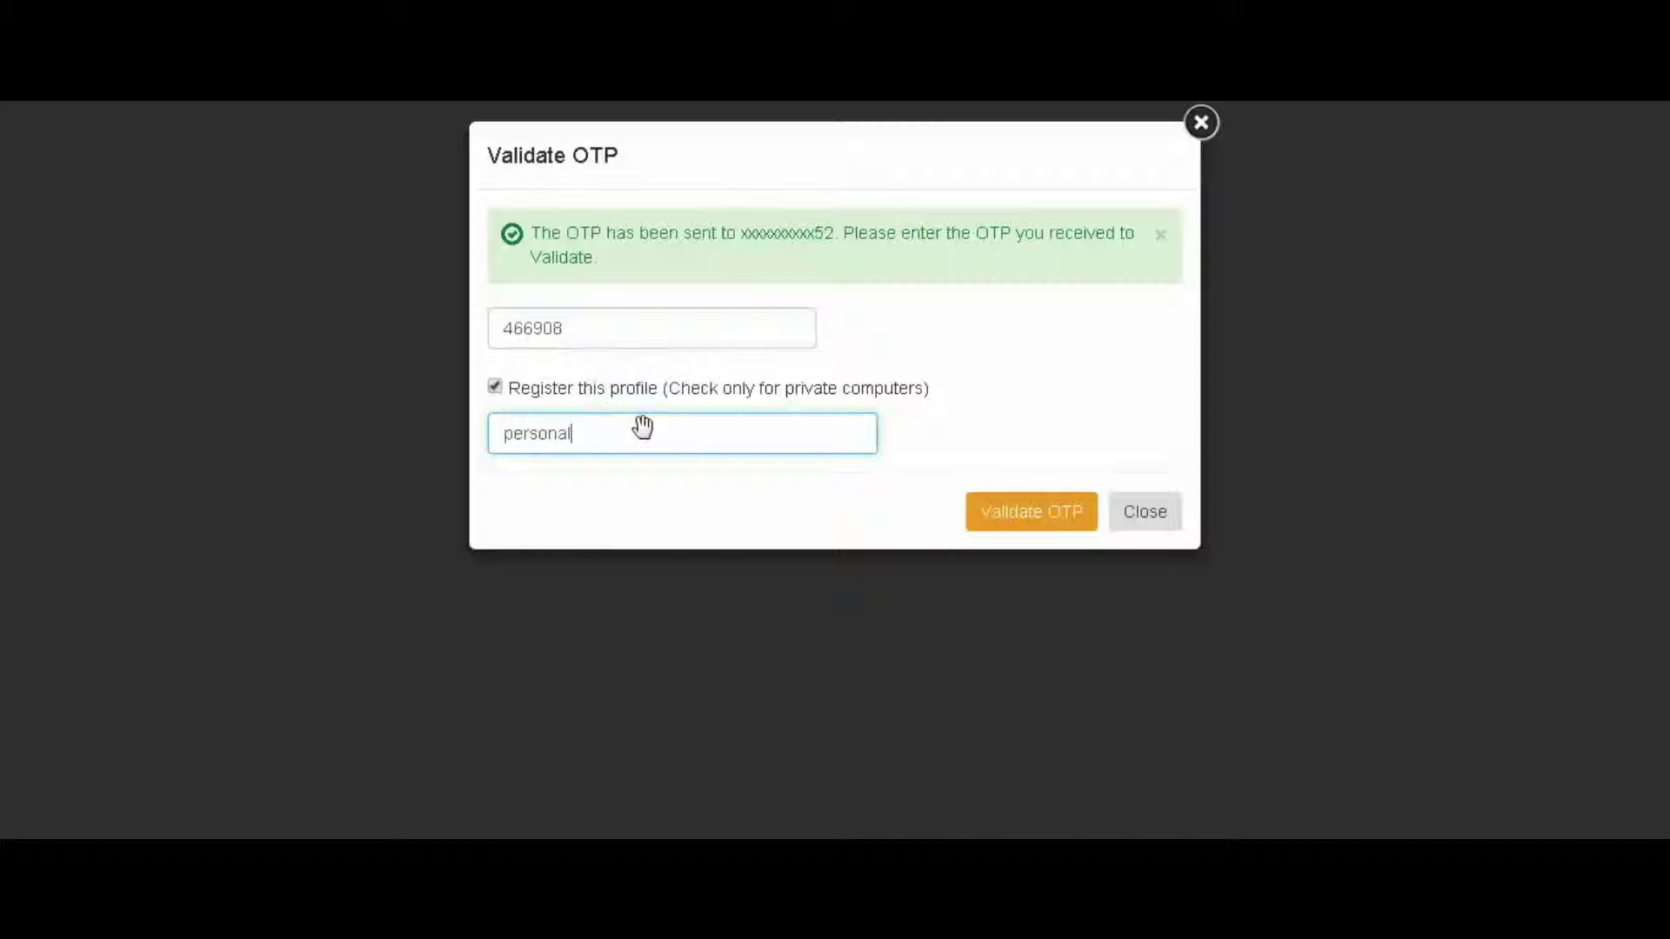
left_click(494, 385)
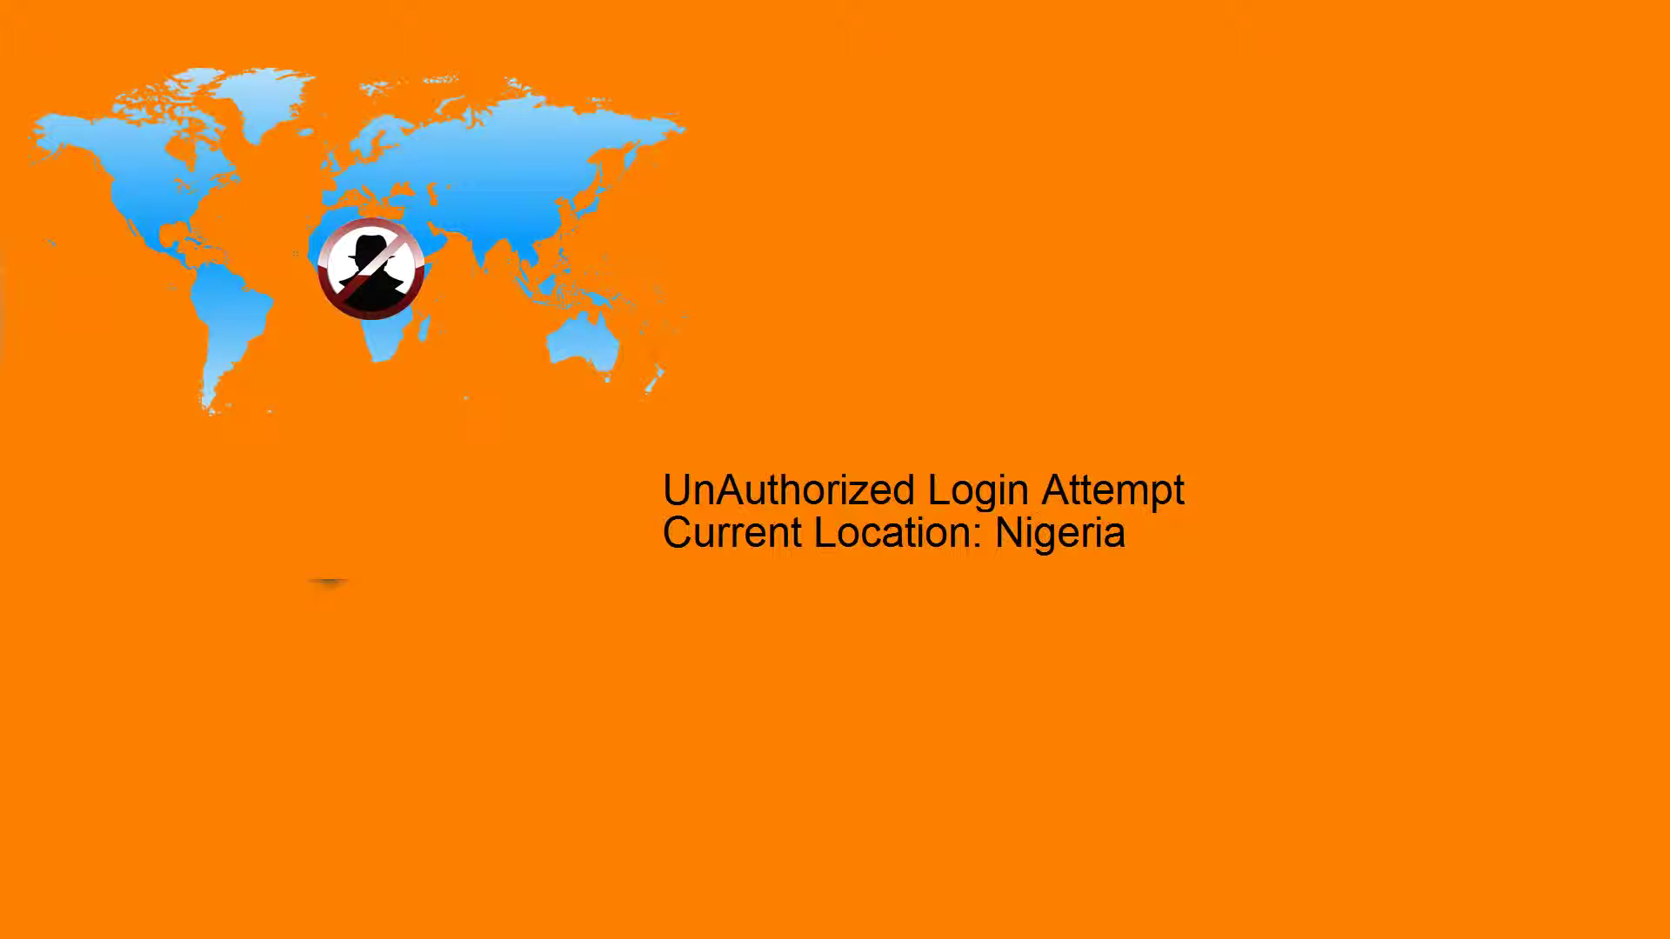
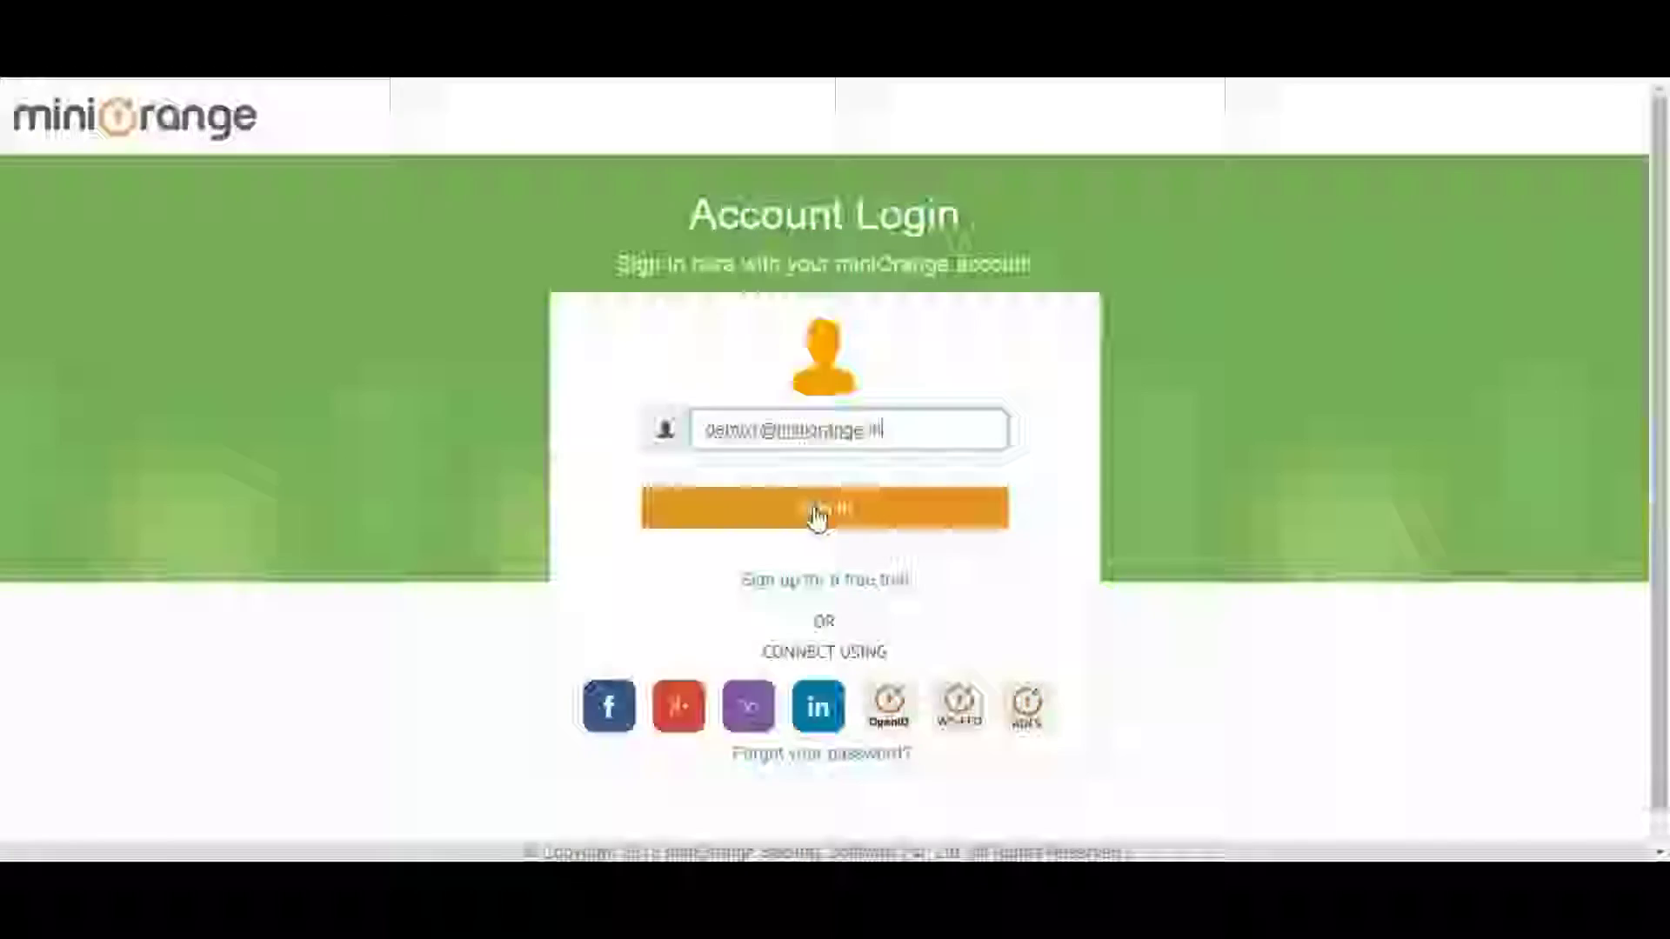
Attempt a sign-in from Nigeria with the user's e-mail and password.
left_click(796, 509)
type("******")
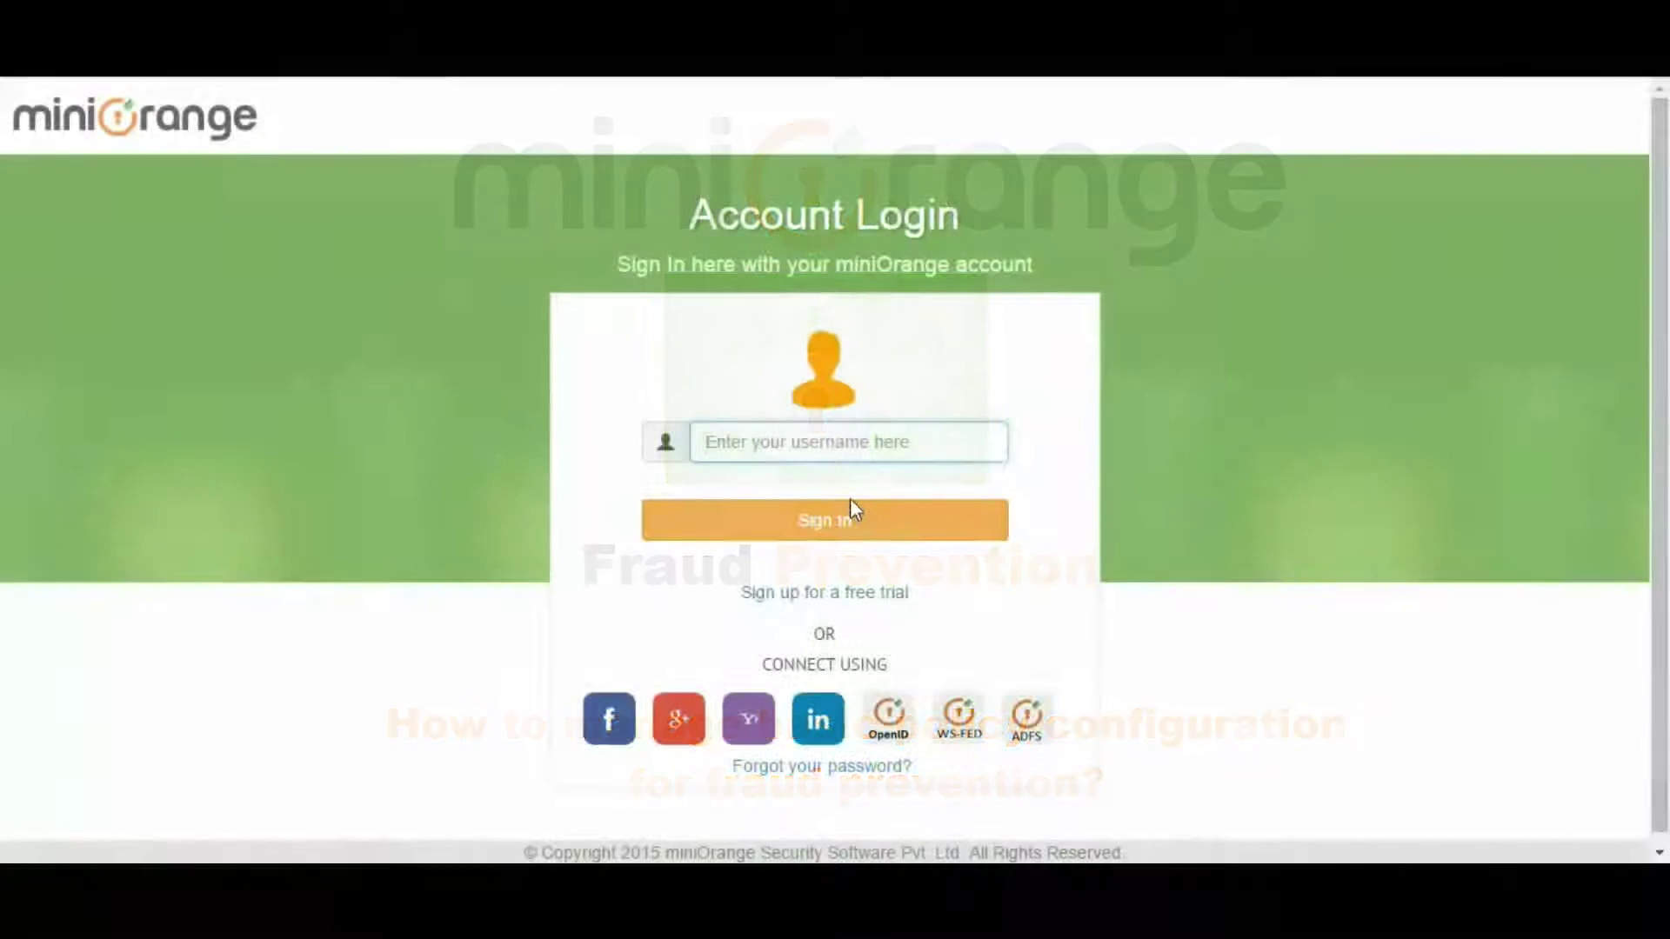
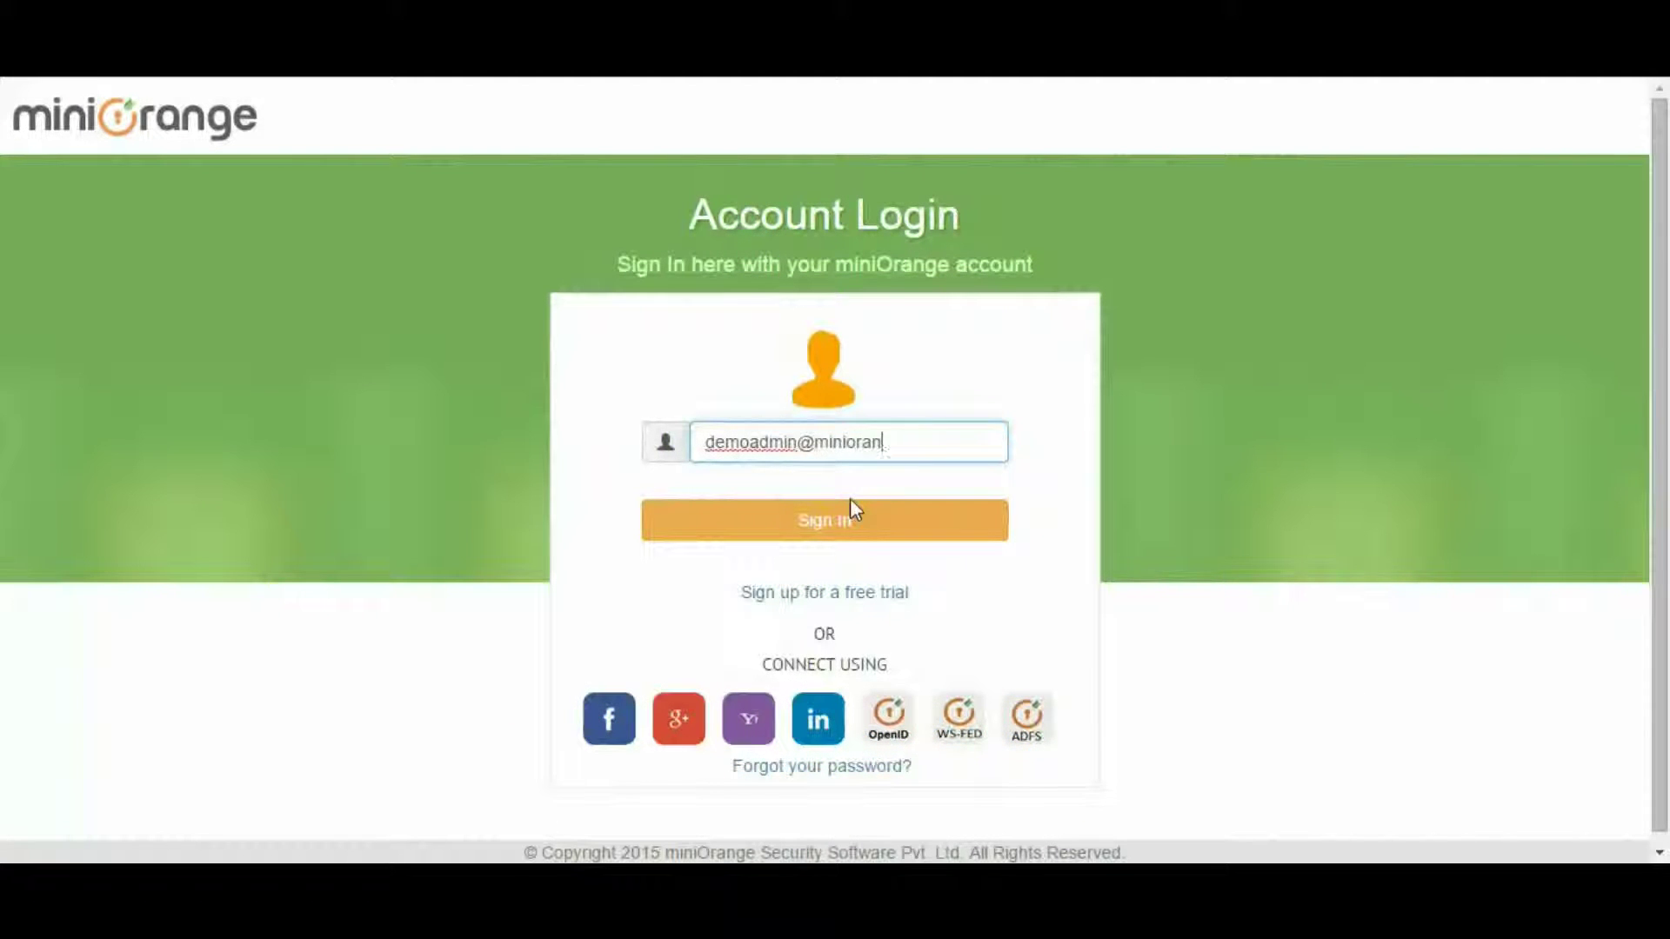
Log in with the admin e-mail and password and go to Fraud Prevention > Basic Policy Configuration.
left_click(848, 514)
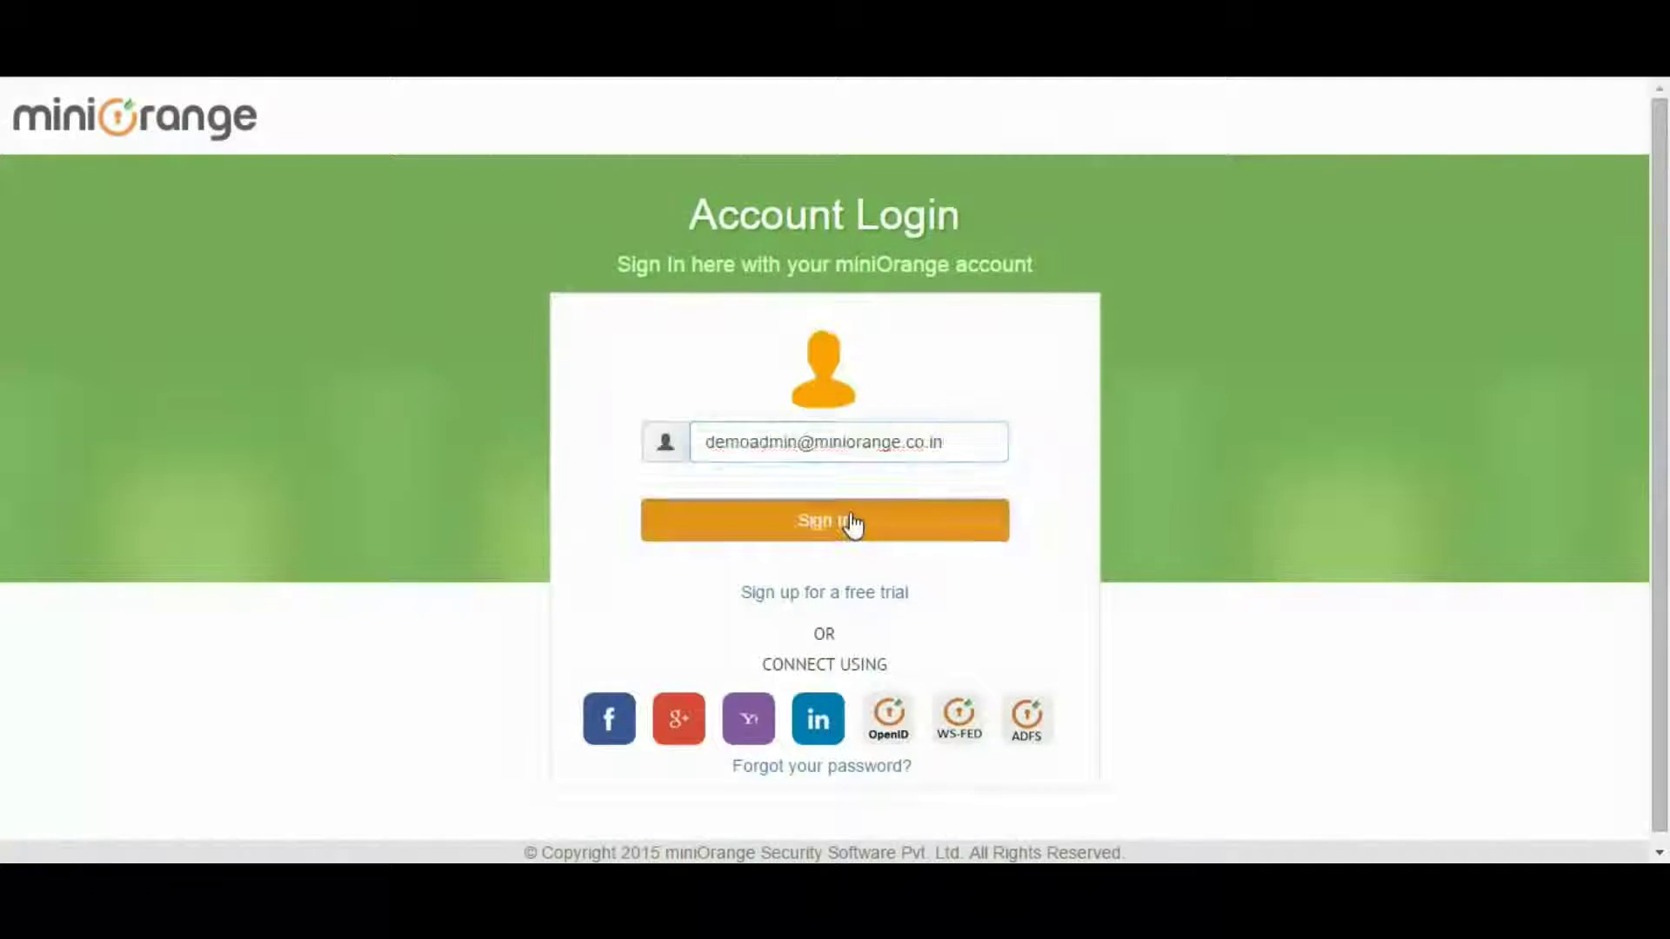
type("******")
key("Return")
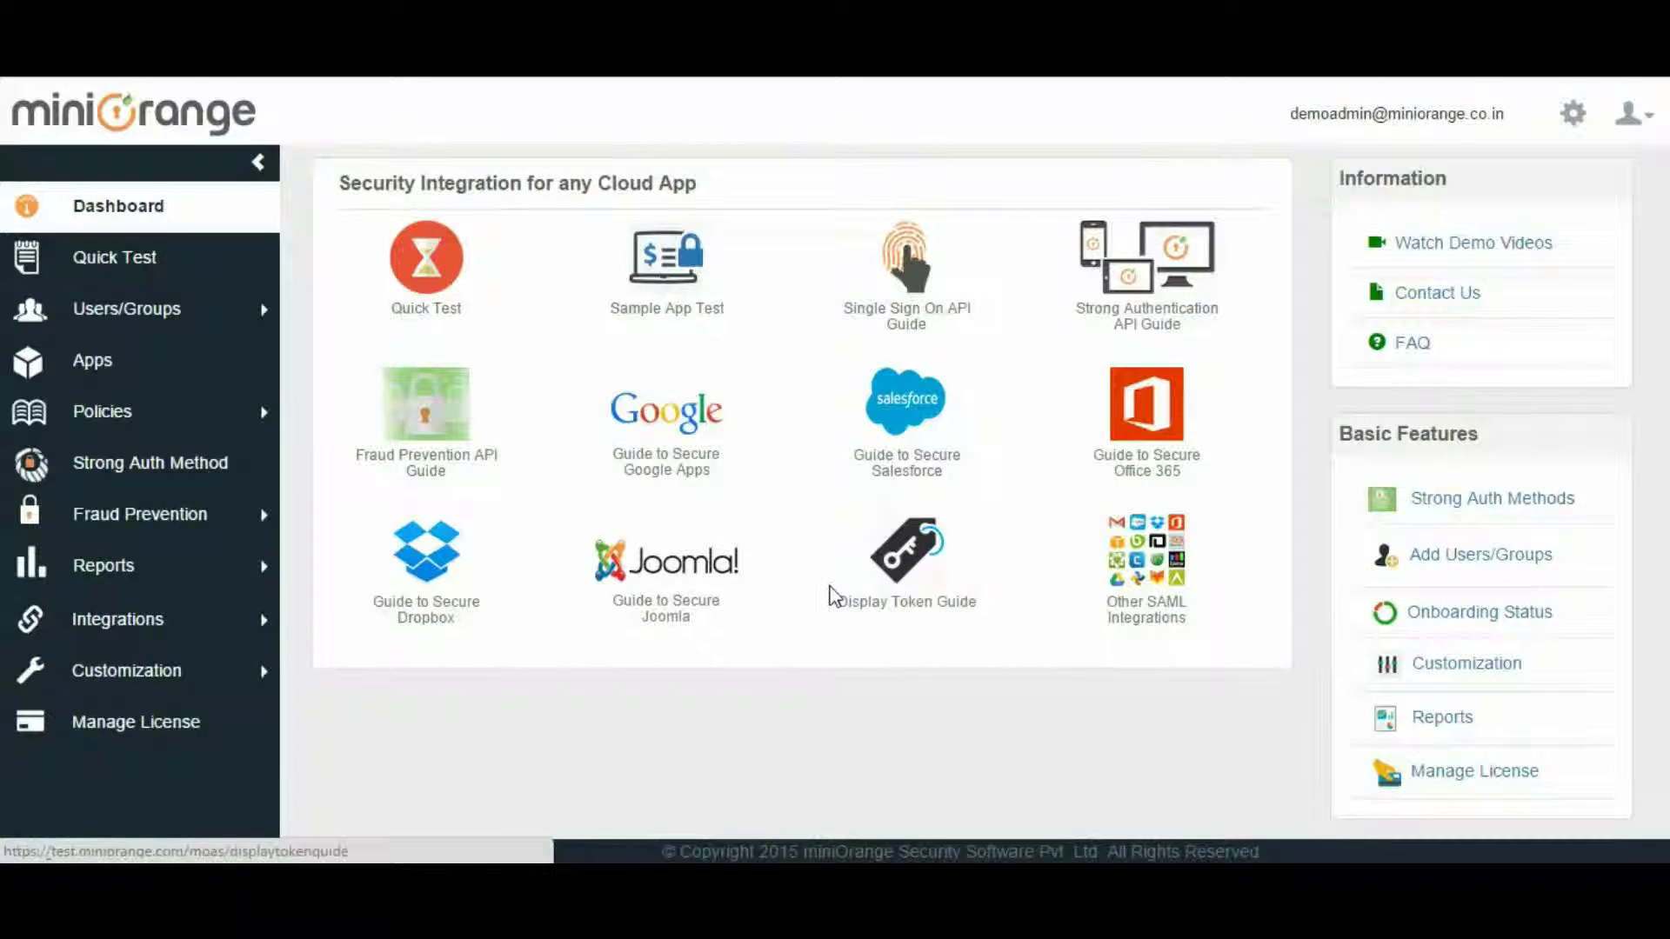
mouse_move(166, 521)
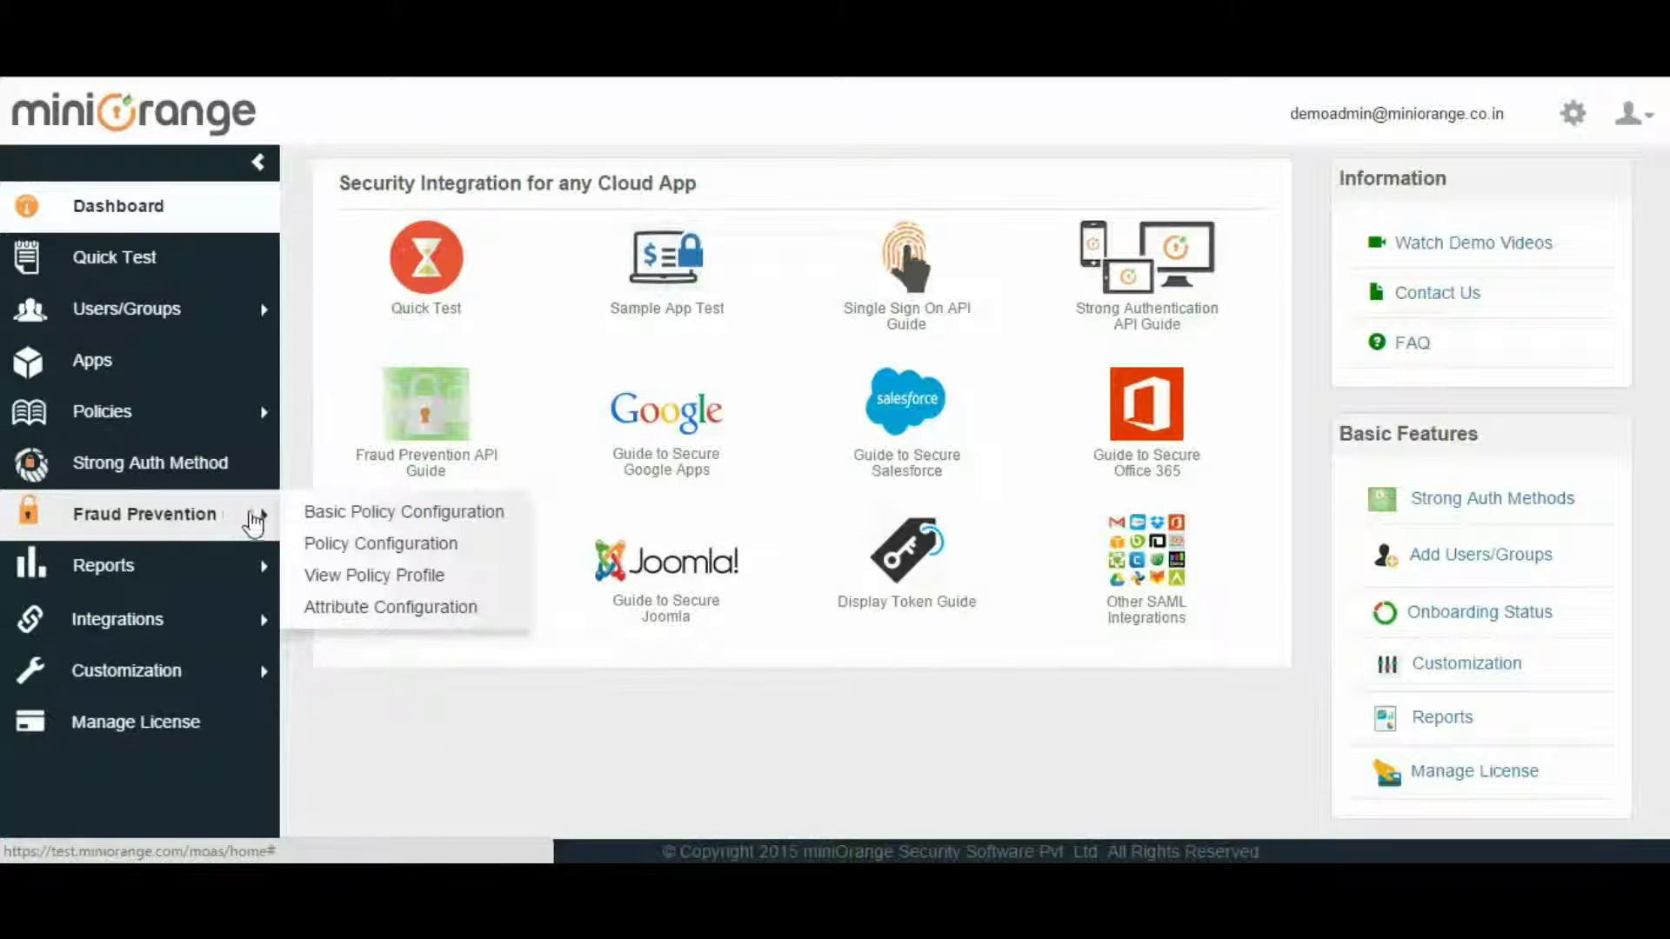
left_click(421, 519)
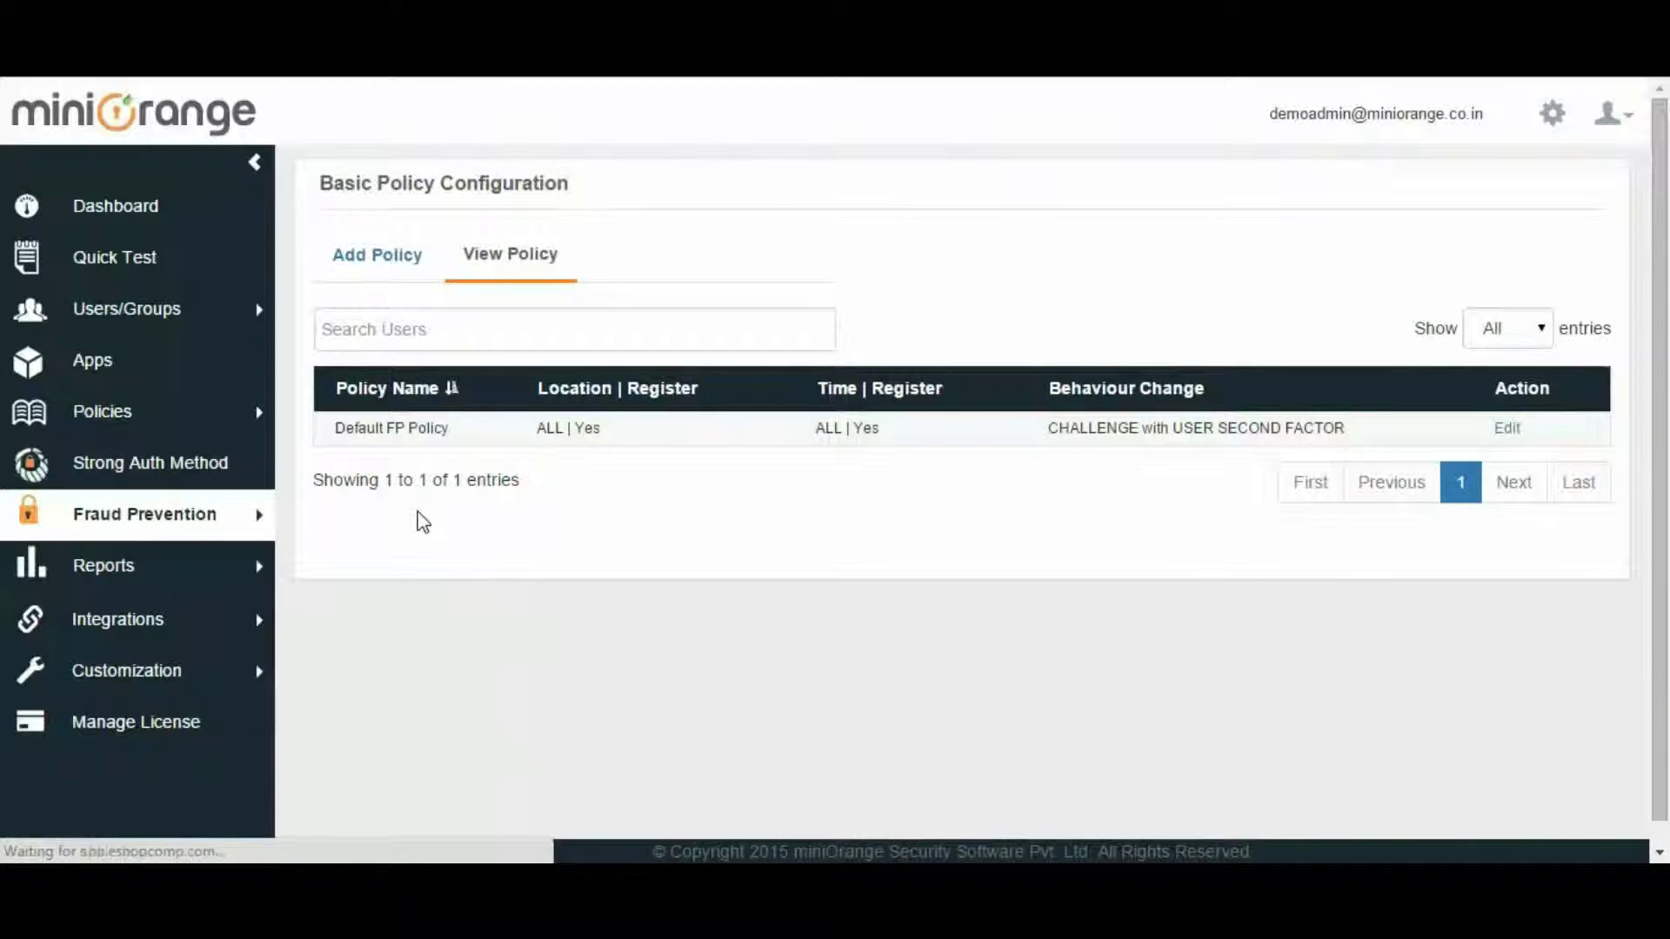
Open the Add Policy form and enter 'fraud prevention policy' as the Policy Name.
left_click(372, 252)
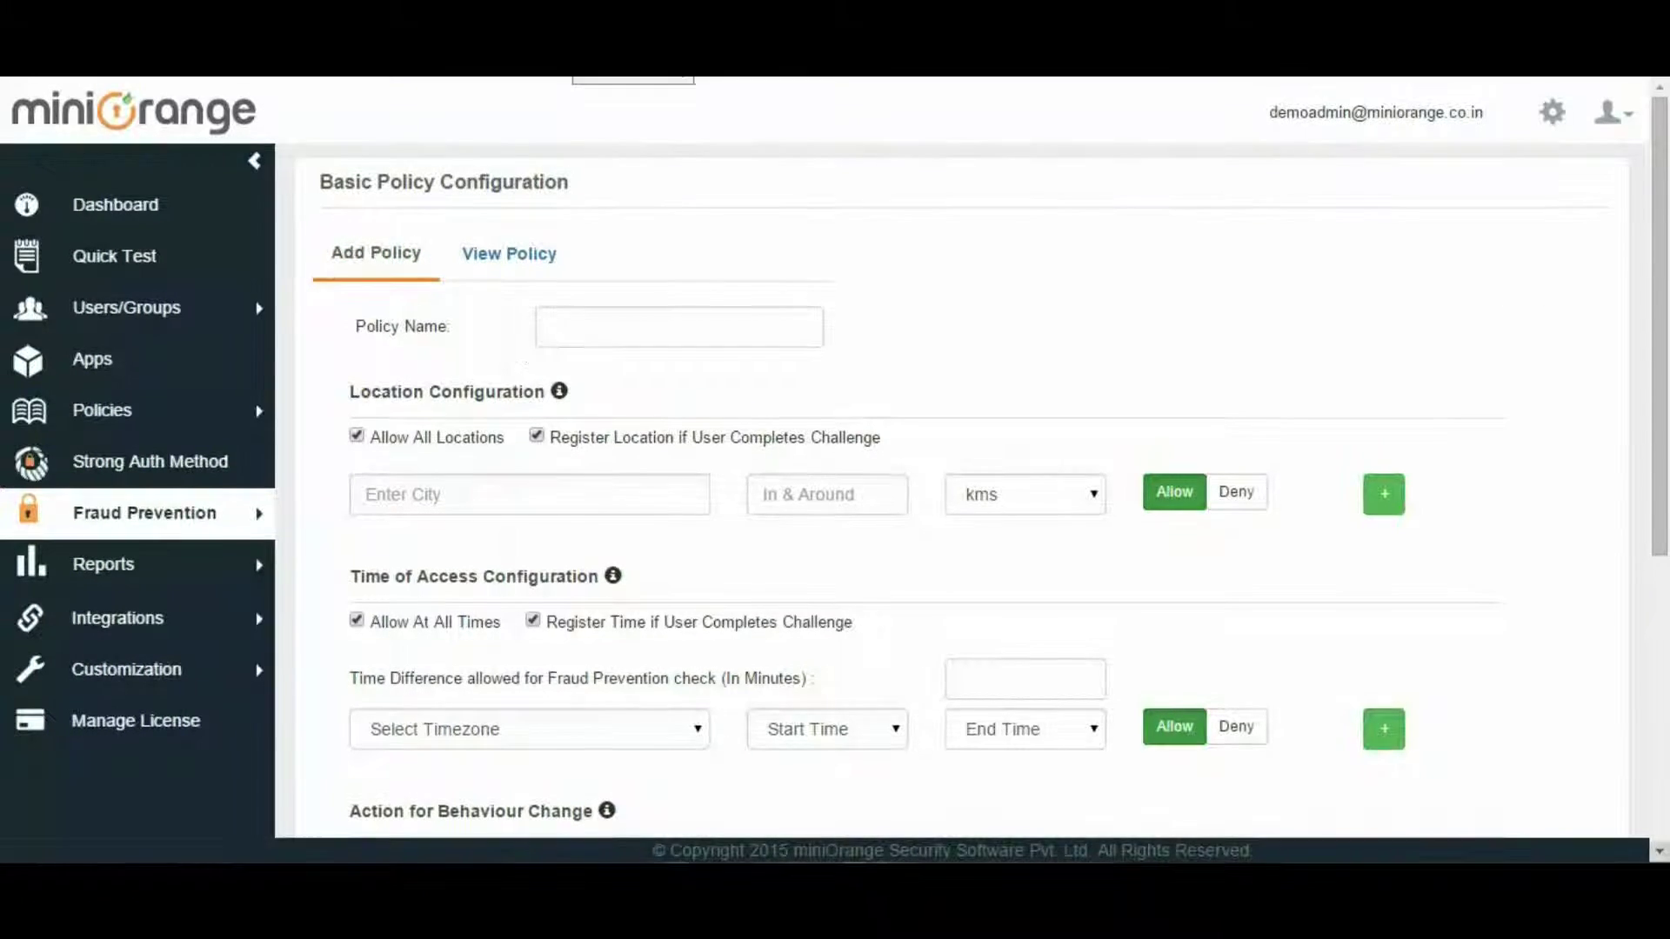
left_click(623, 317)
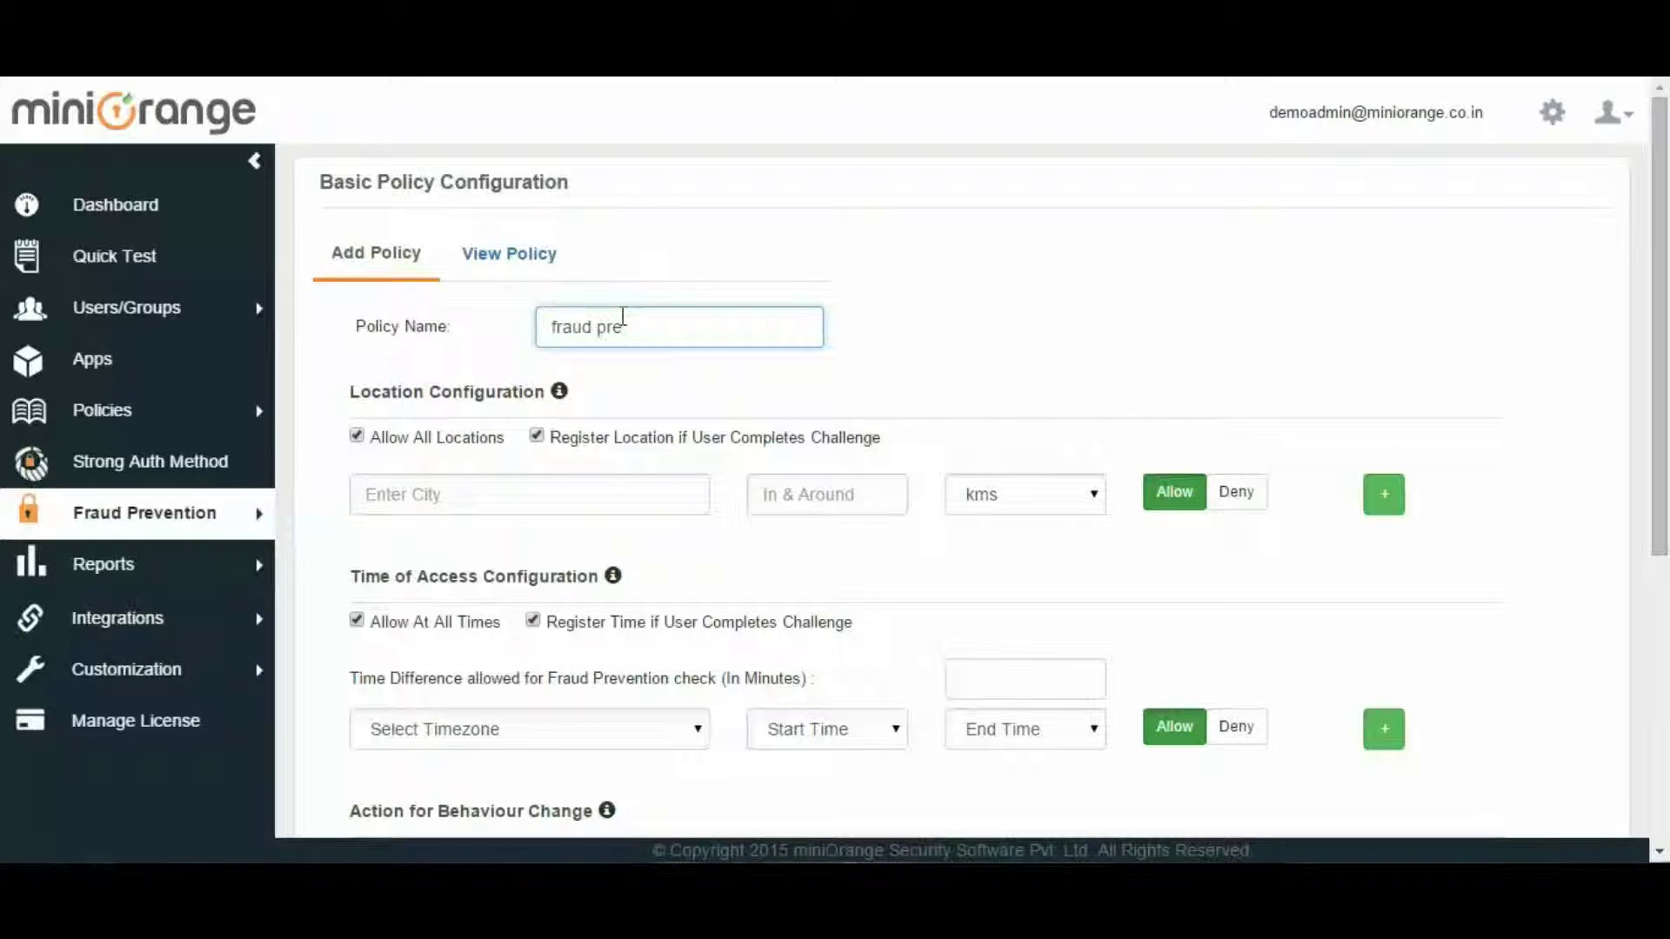
type("fraud prevention policy")
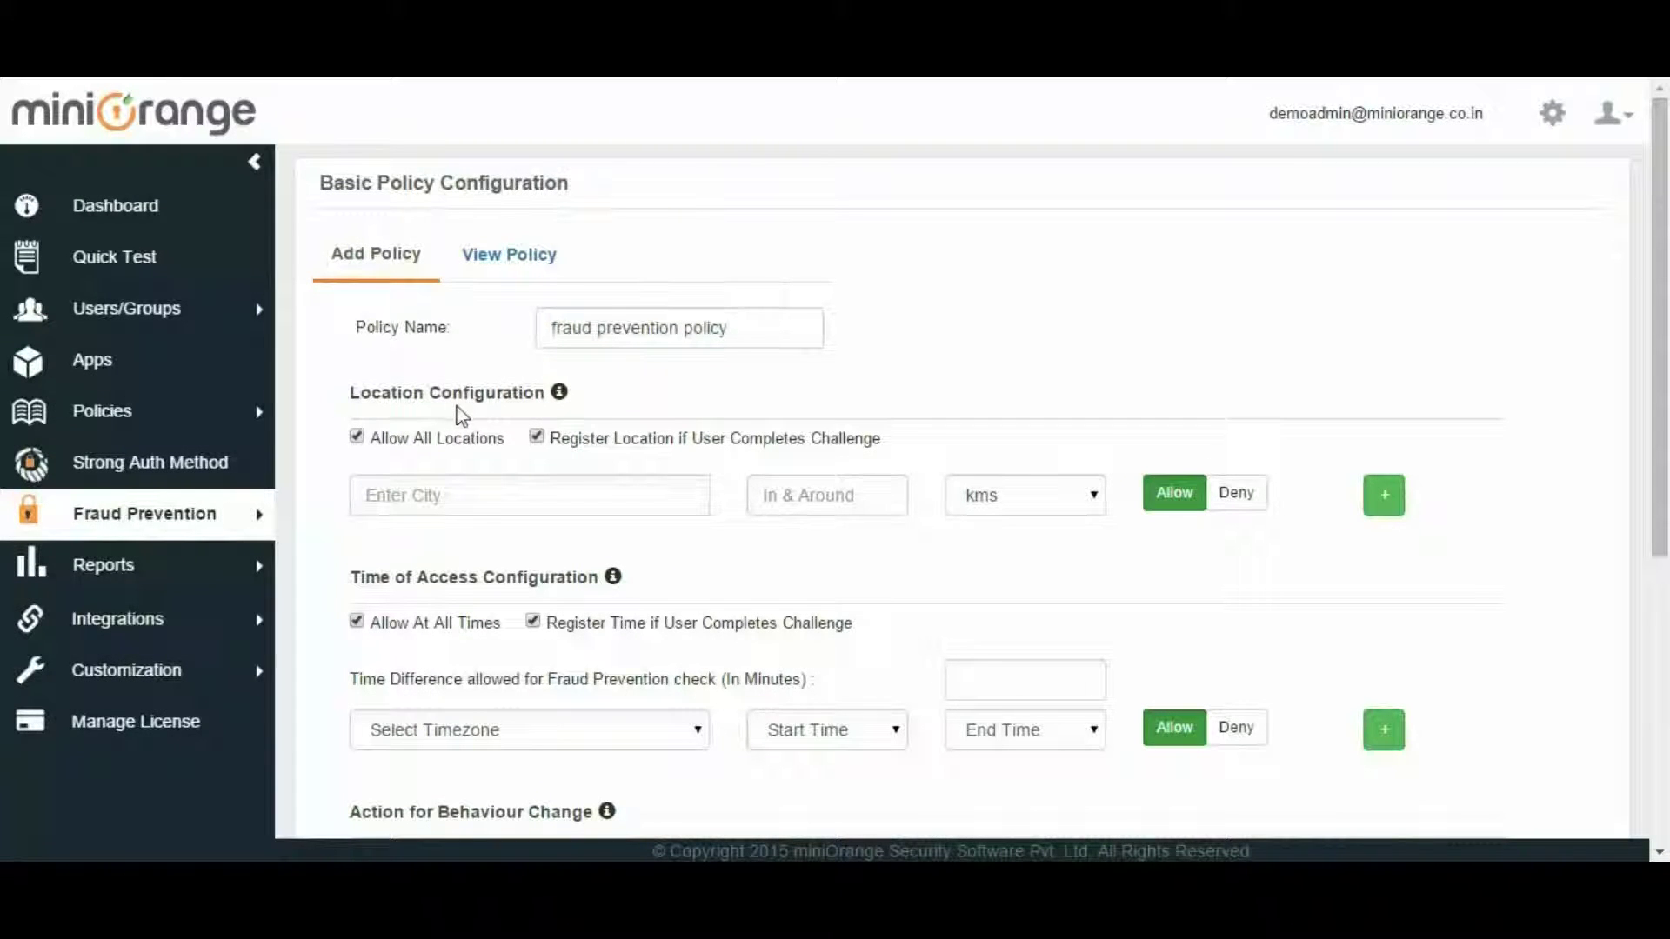
mouse_move(559, 393)
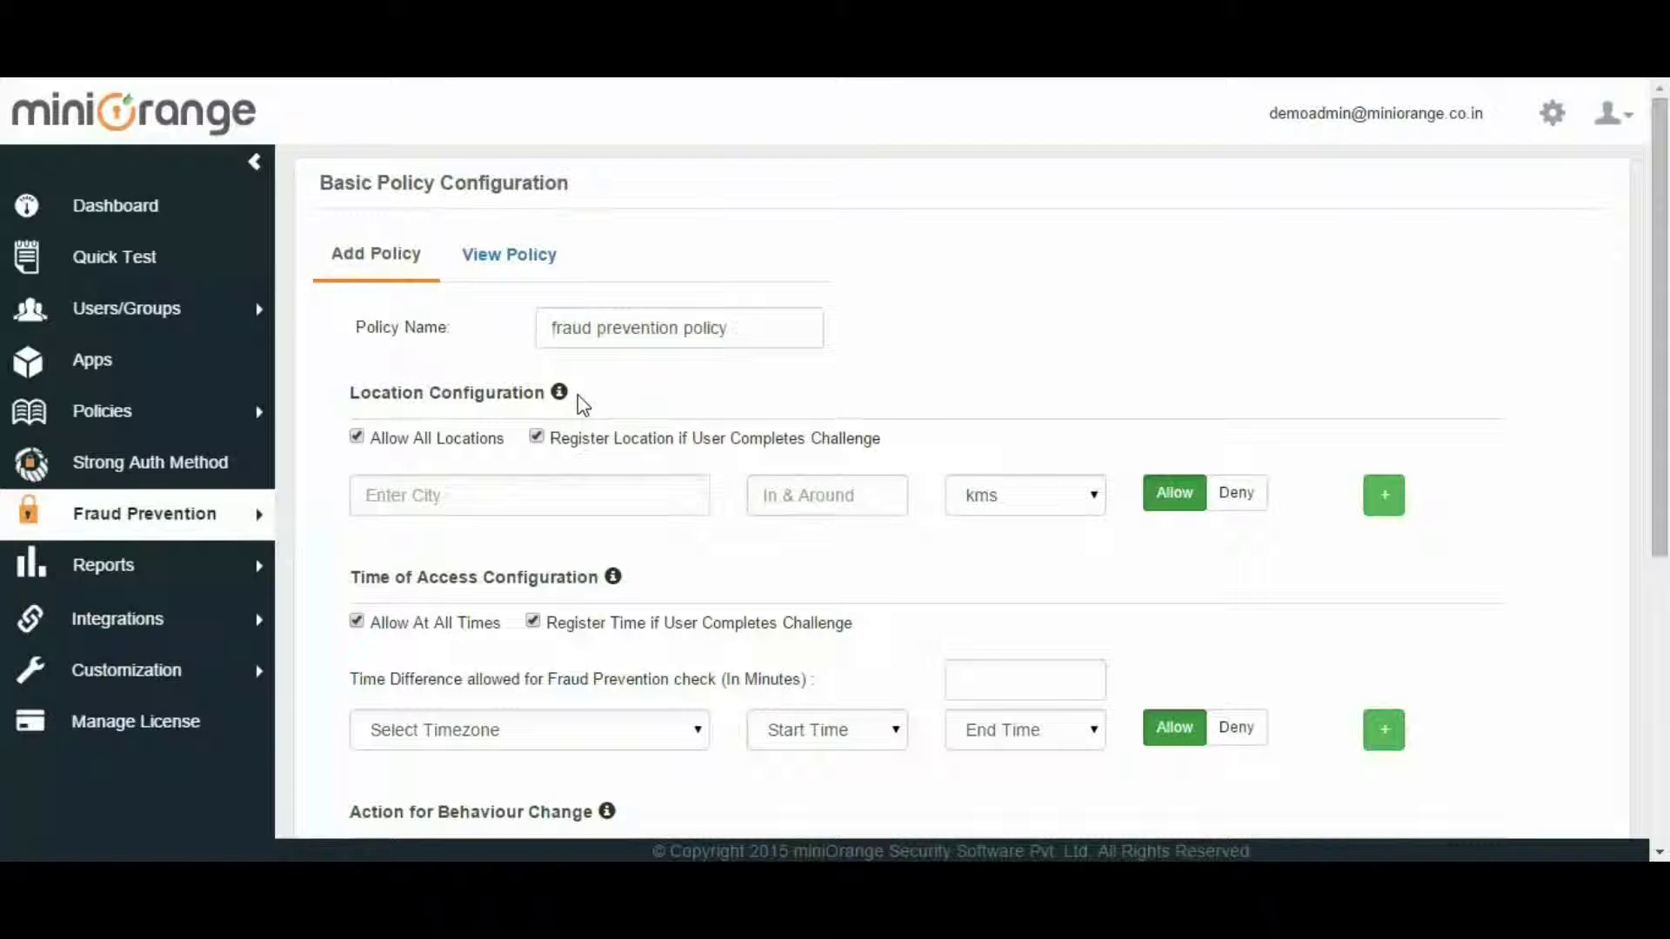
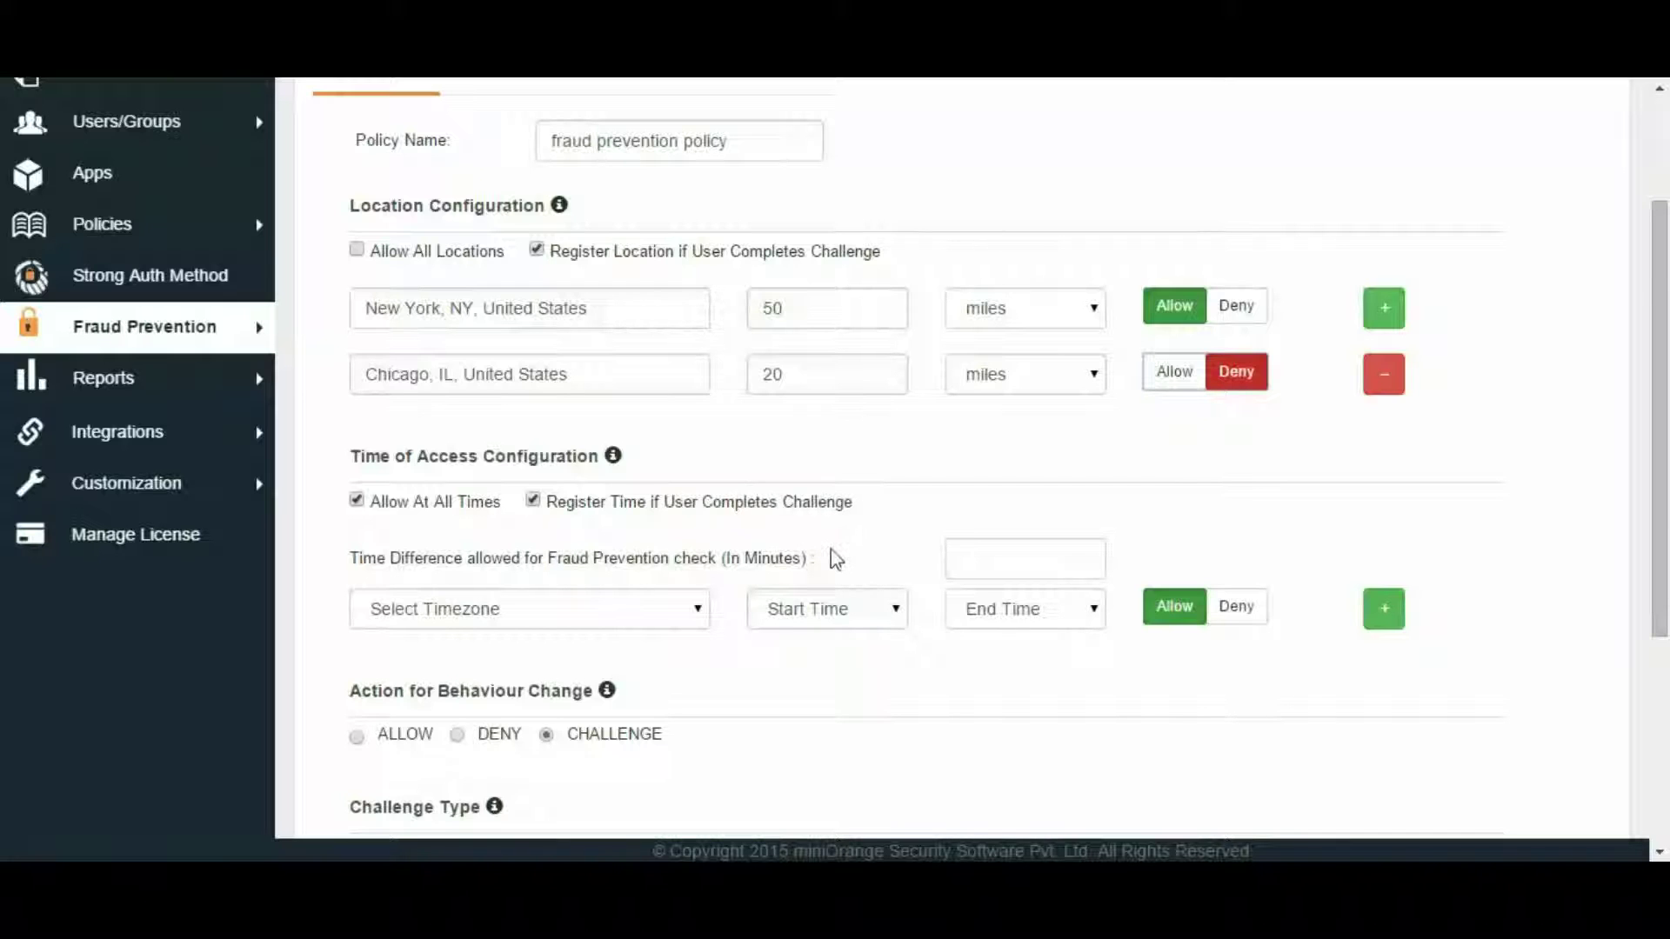
Restrict access to the (GMT -10:00) Hawaii timezone from 10:00am to 06:00pm.
left_click(701, 612)
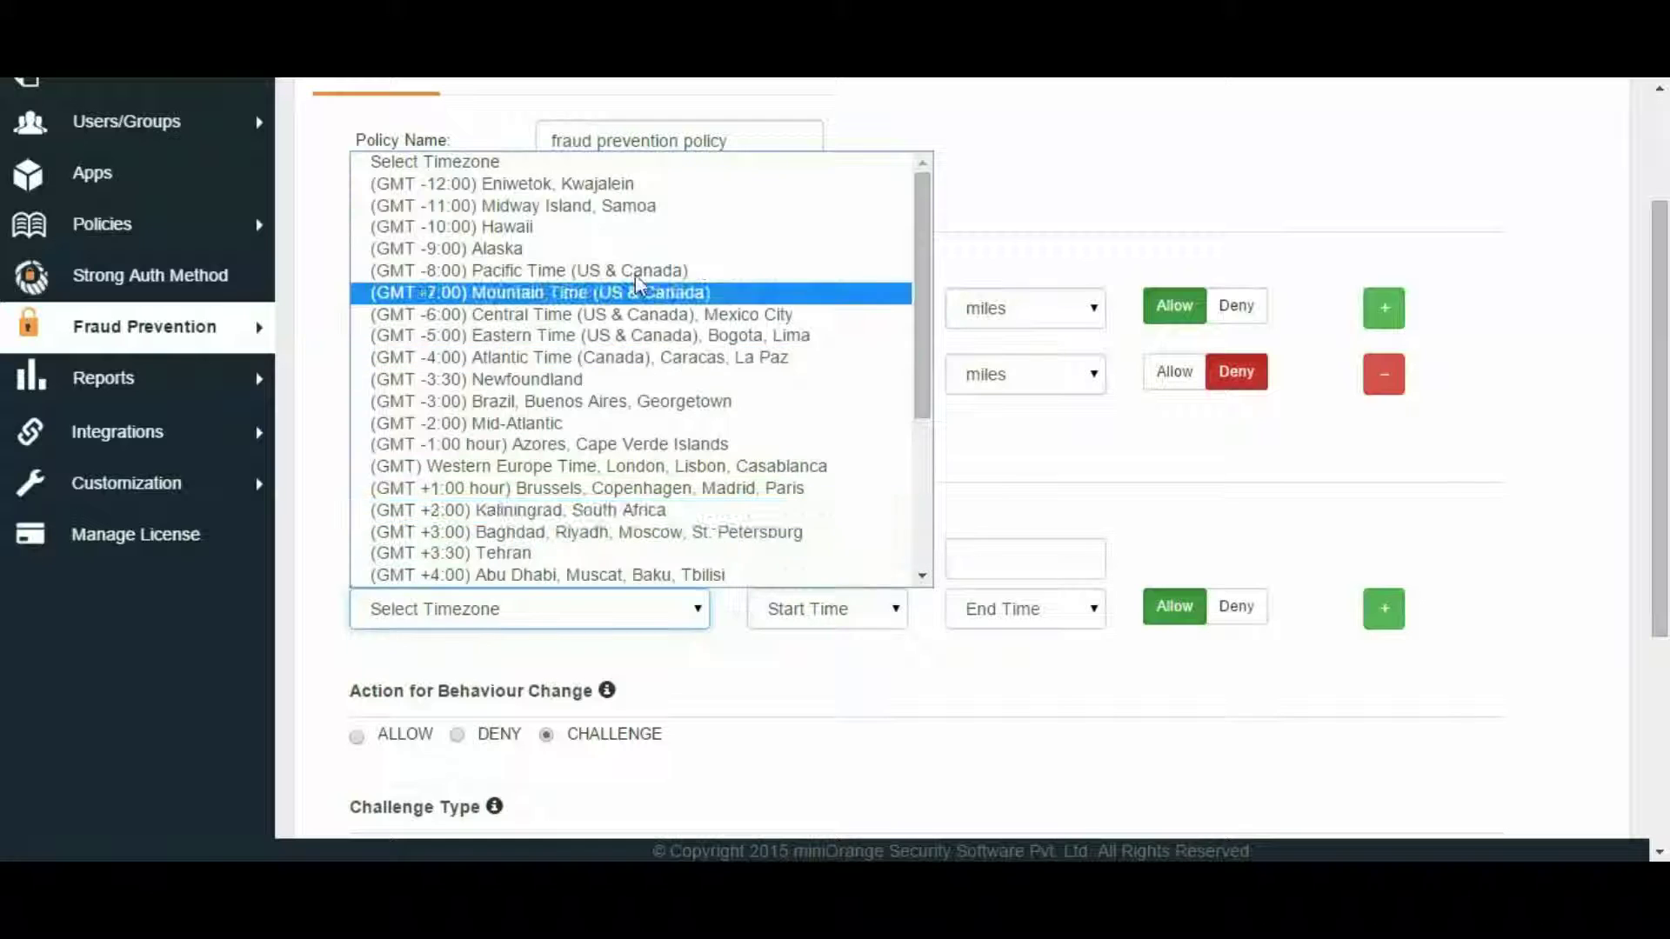
left_click(662, 228)
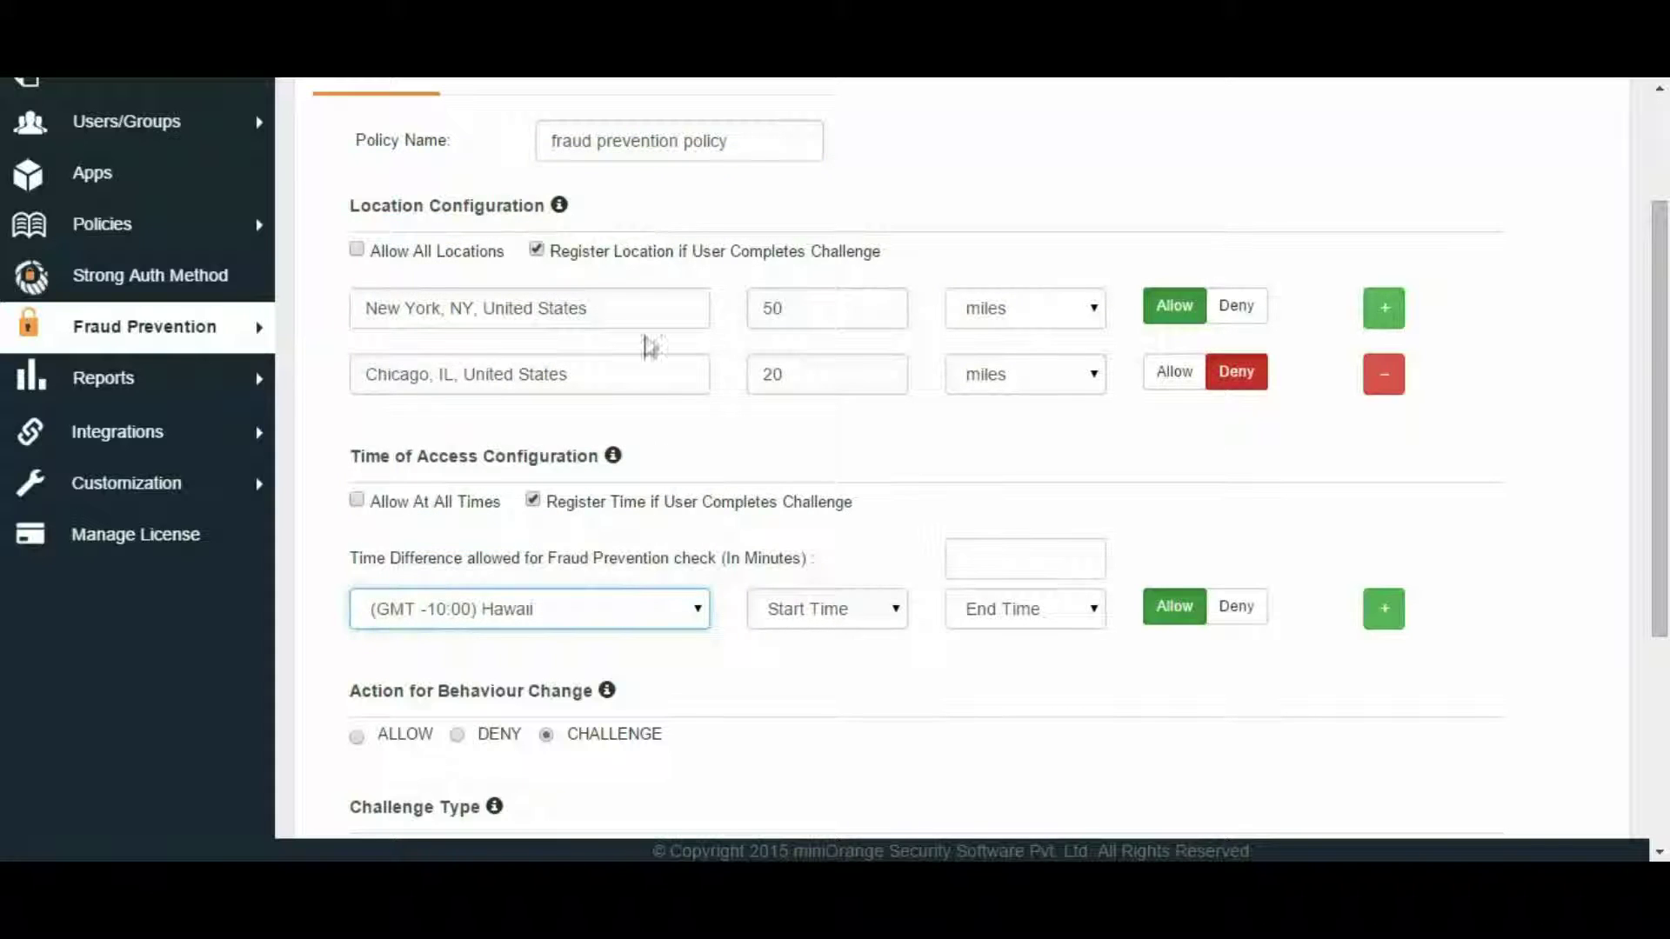
left_click(852, 619)
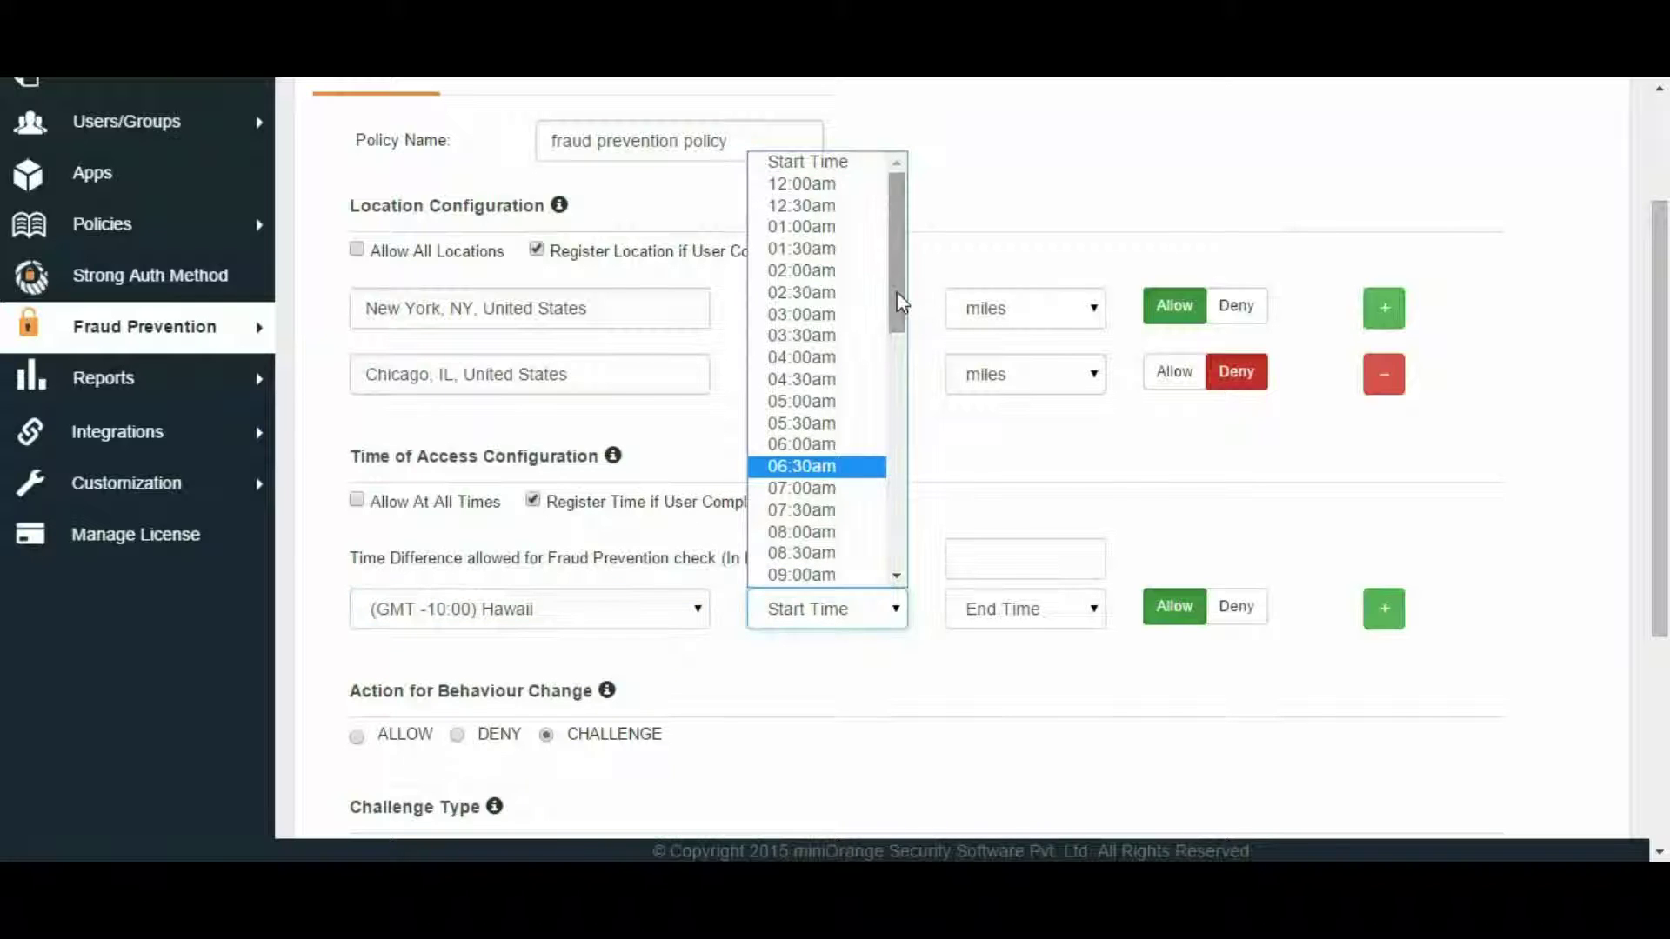
left_click_drag(897, 309, 883, 379)
left_click(839, 461)
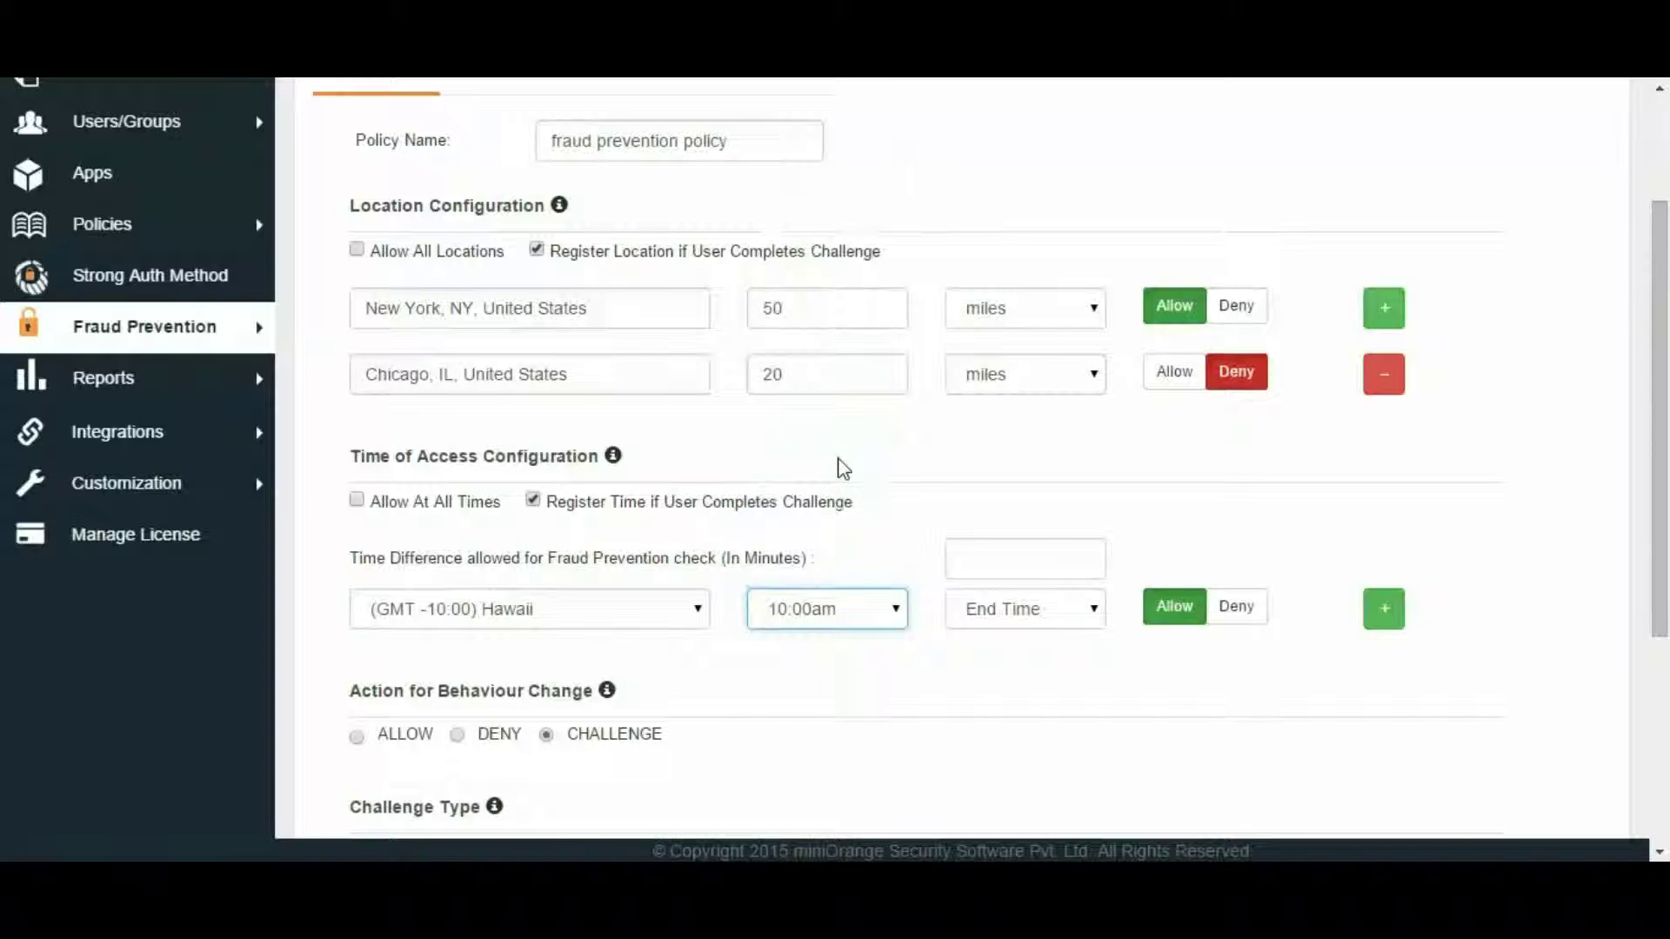
left_click(1000, 616)
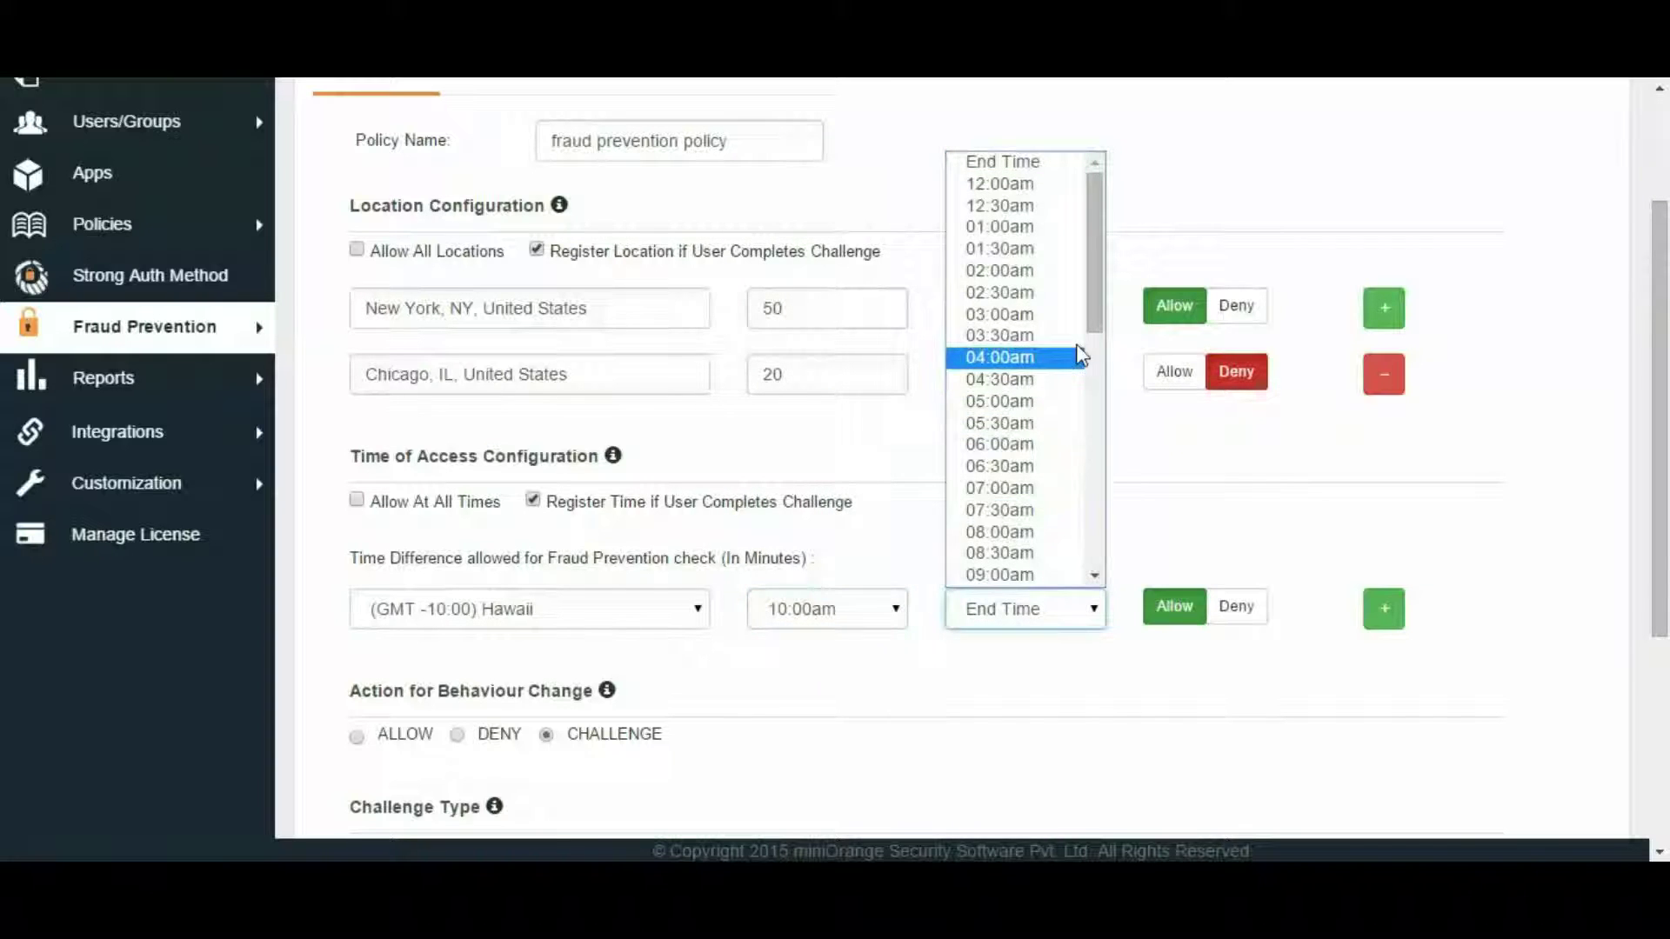
left_click_drag(1095, 313, 1078, 488)
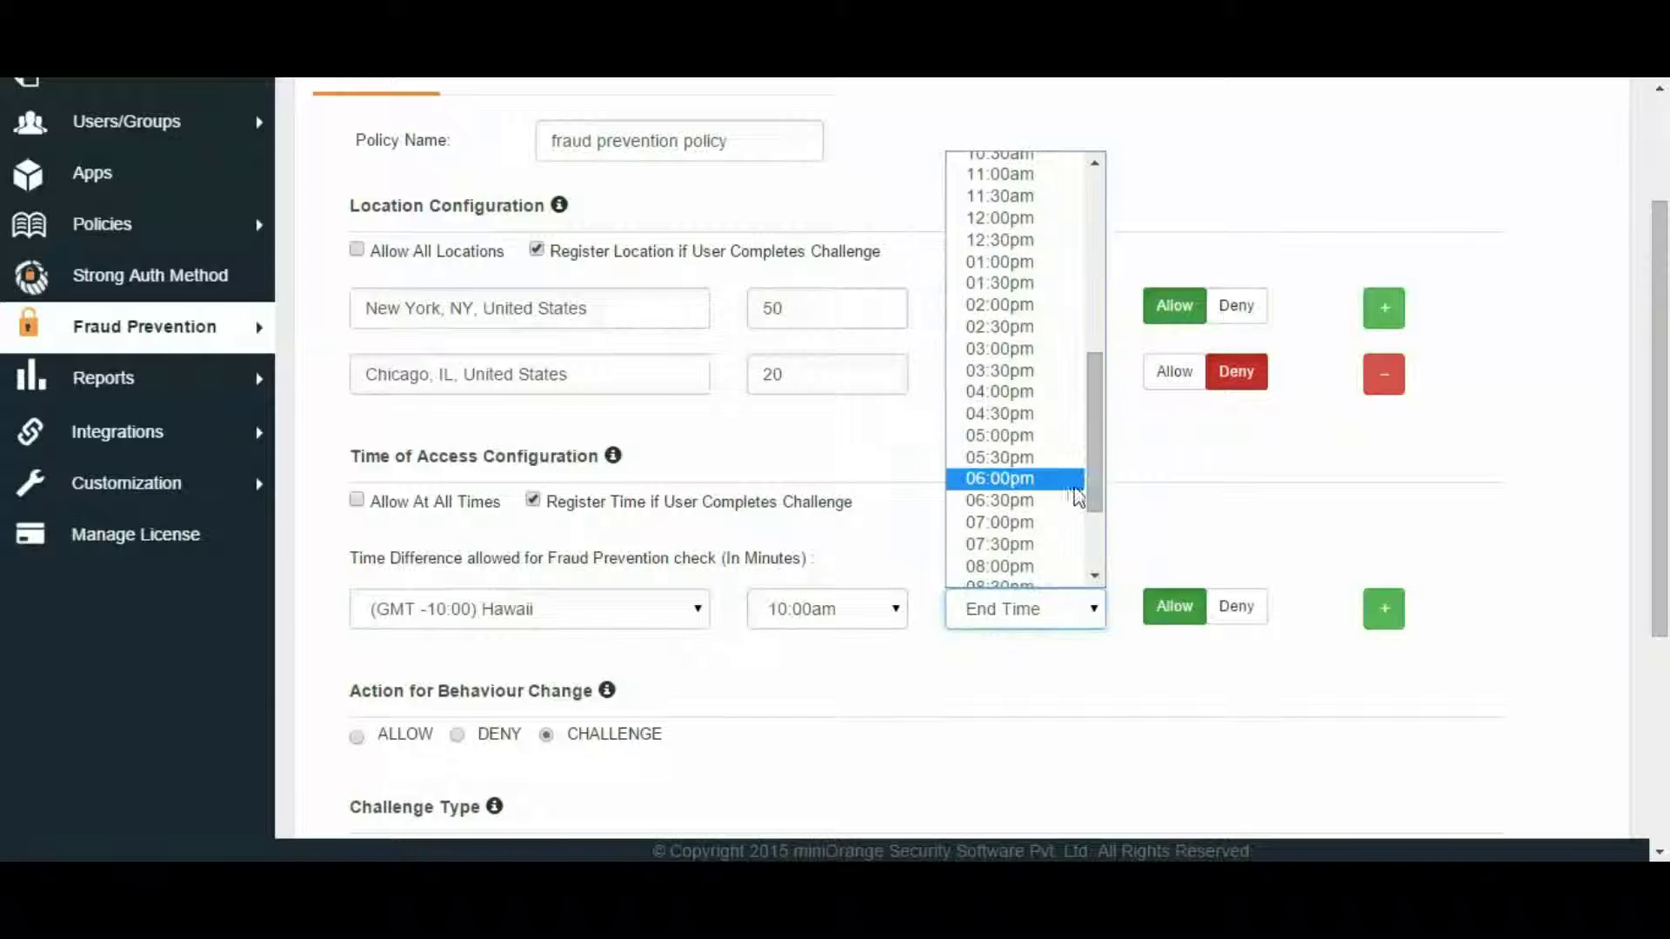
left_click(1059, 479)
Set the allowed time difference to 15 minutes.
left_click(1020, 564)
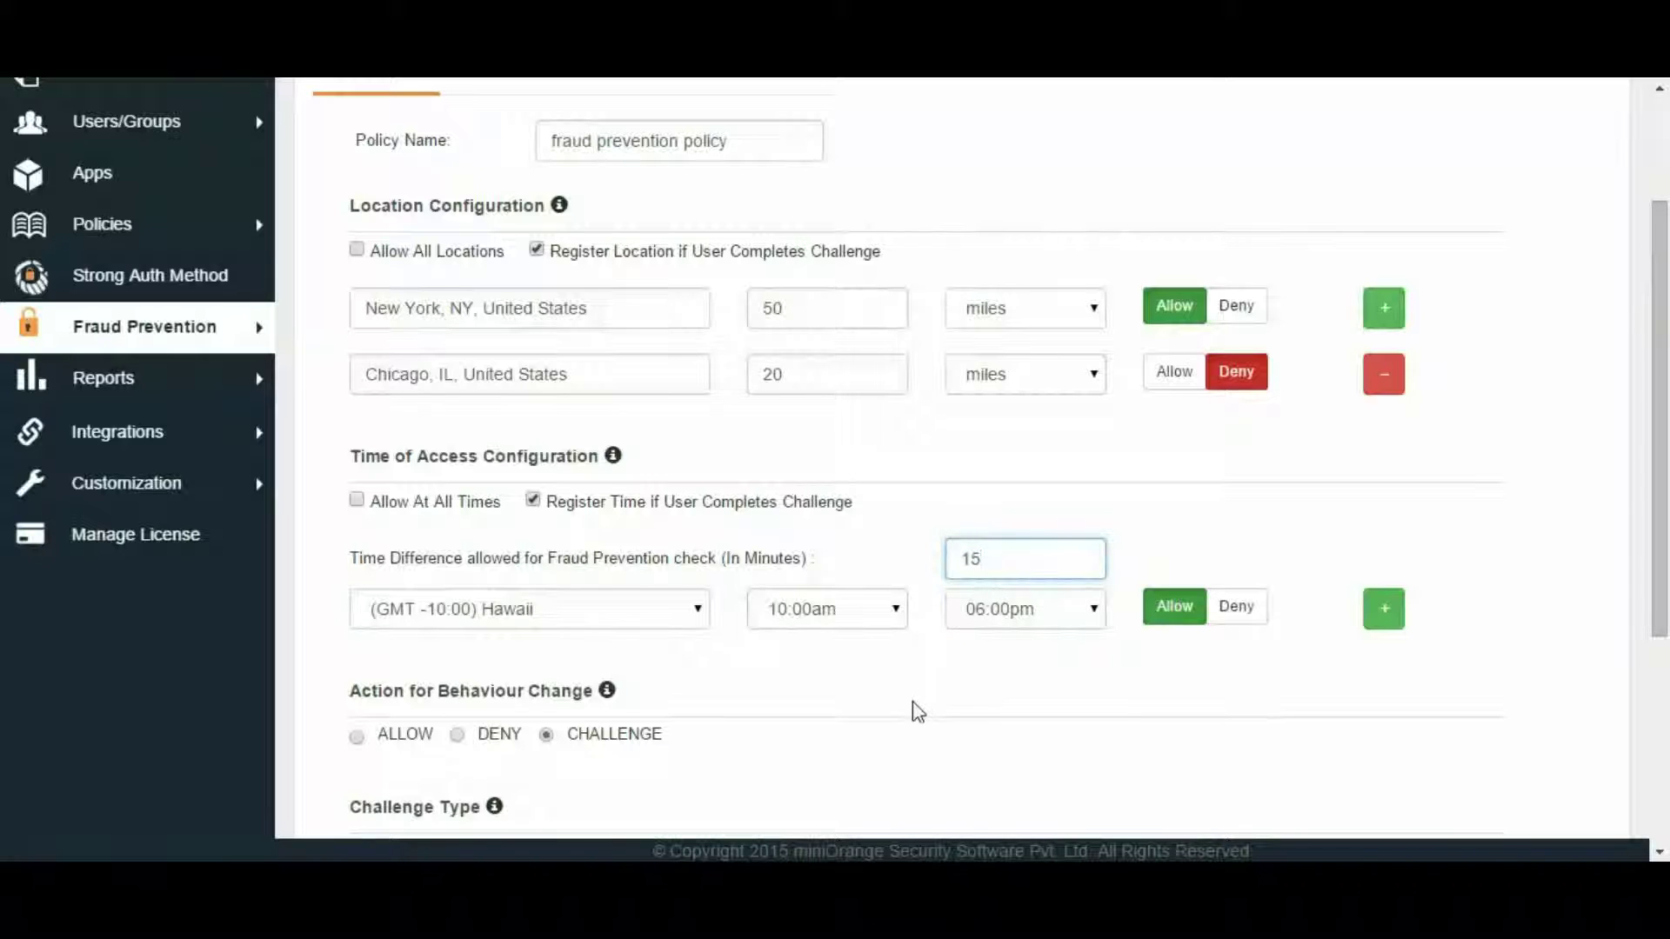
left_click(550, 564)
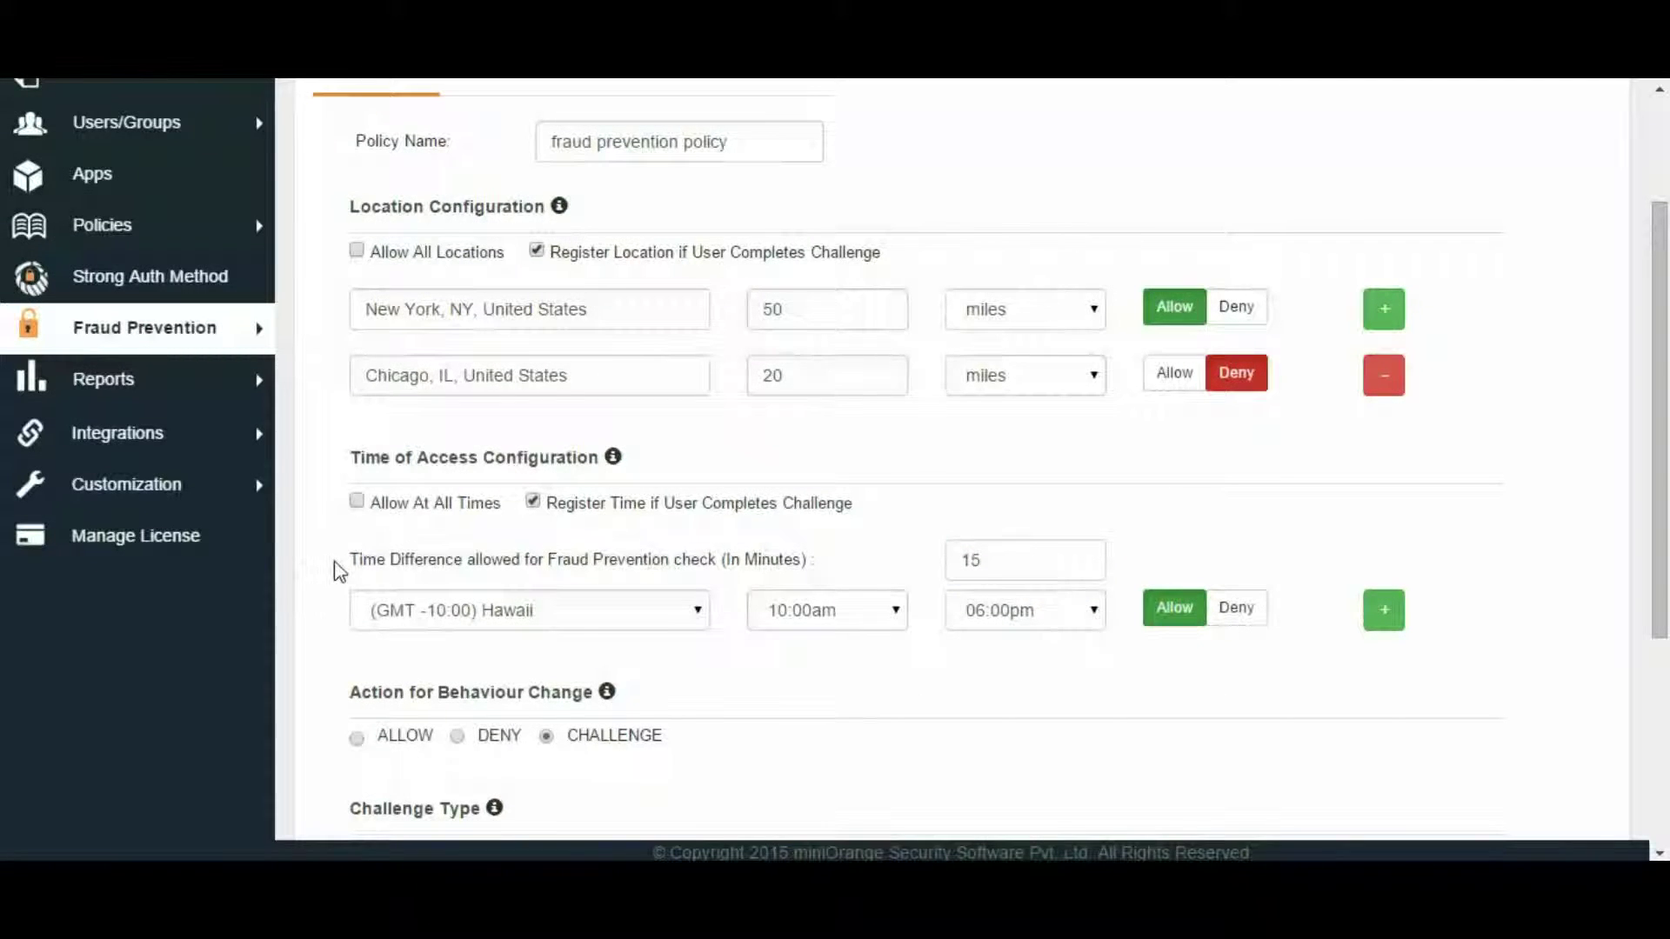
left_click_drag(340, 568, 808, 567)
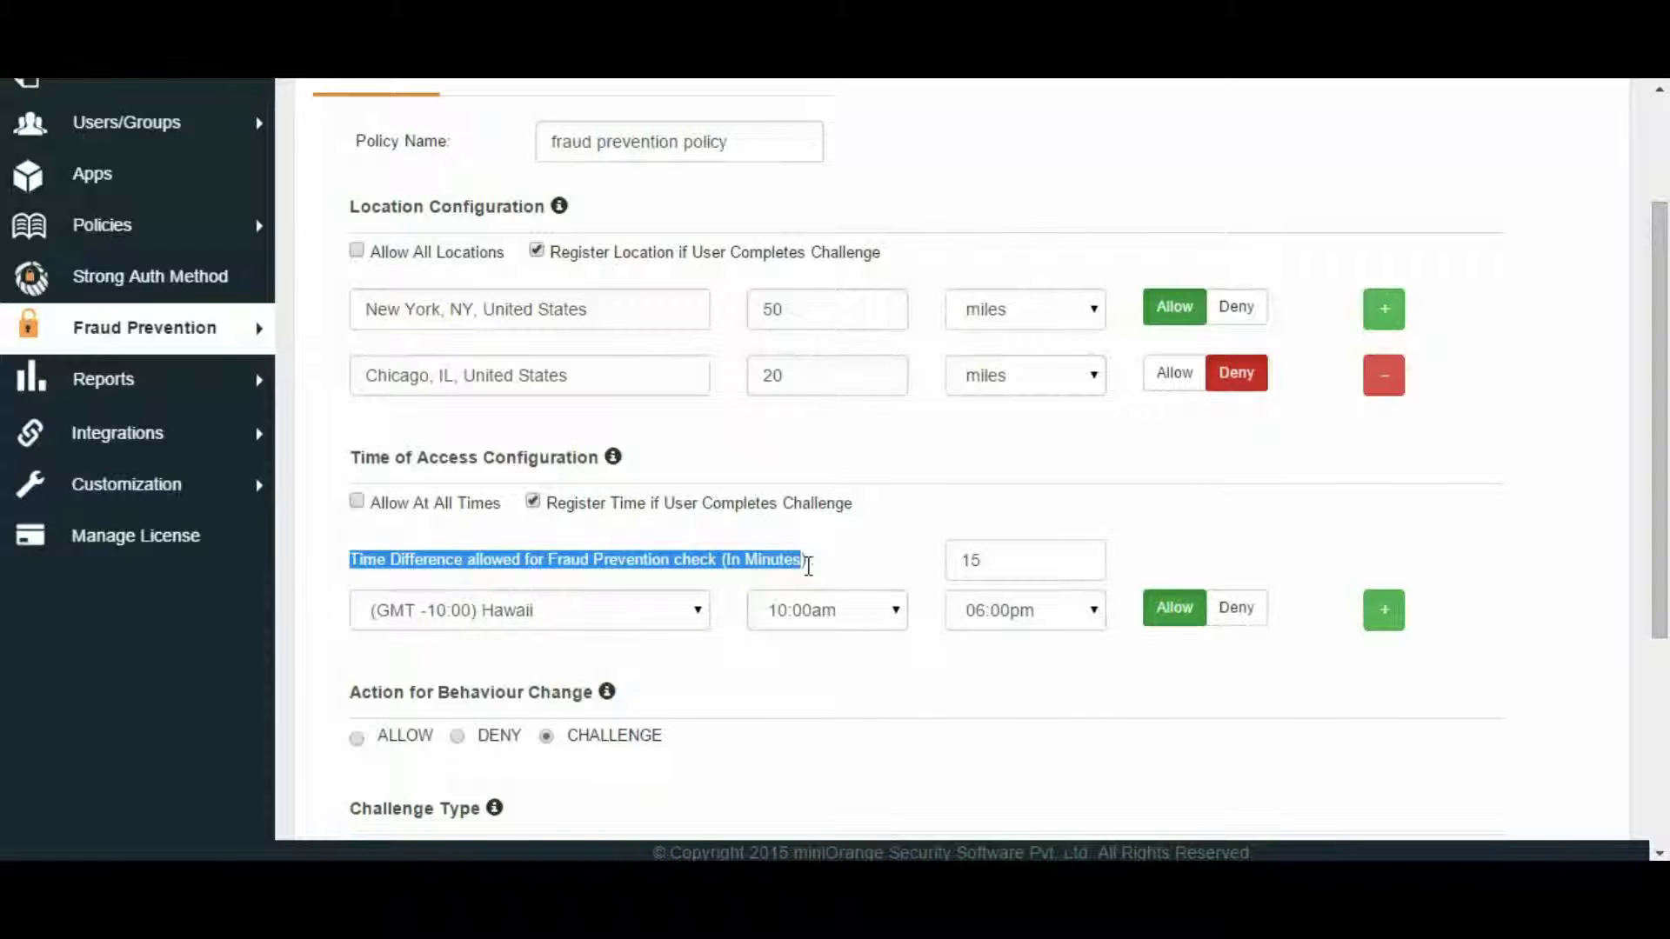
left_click(976, 564)
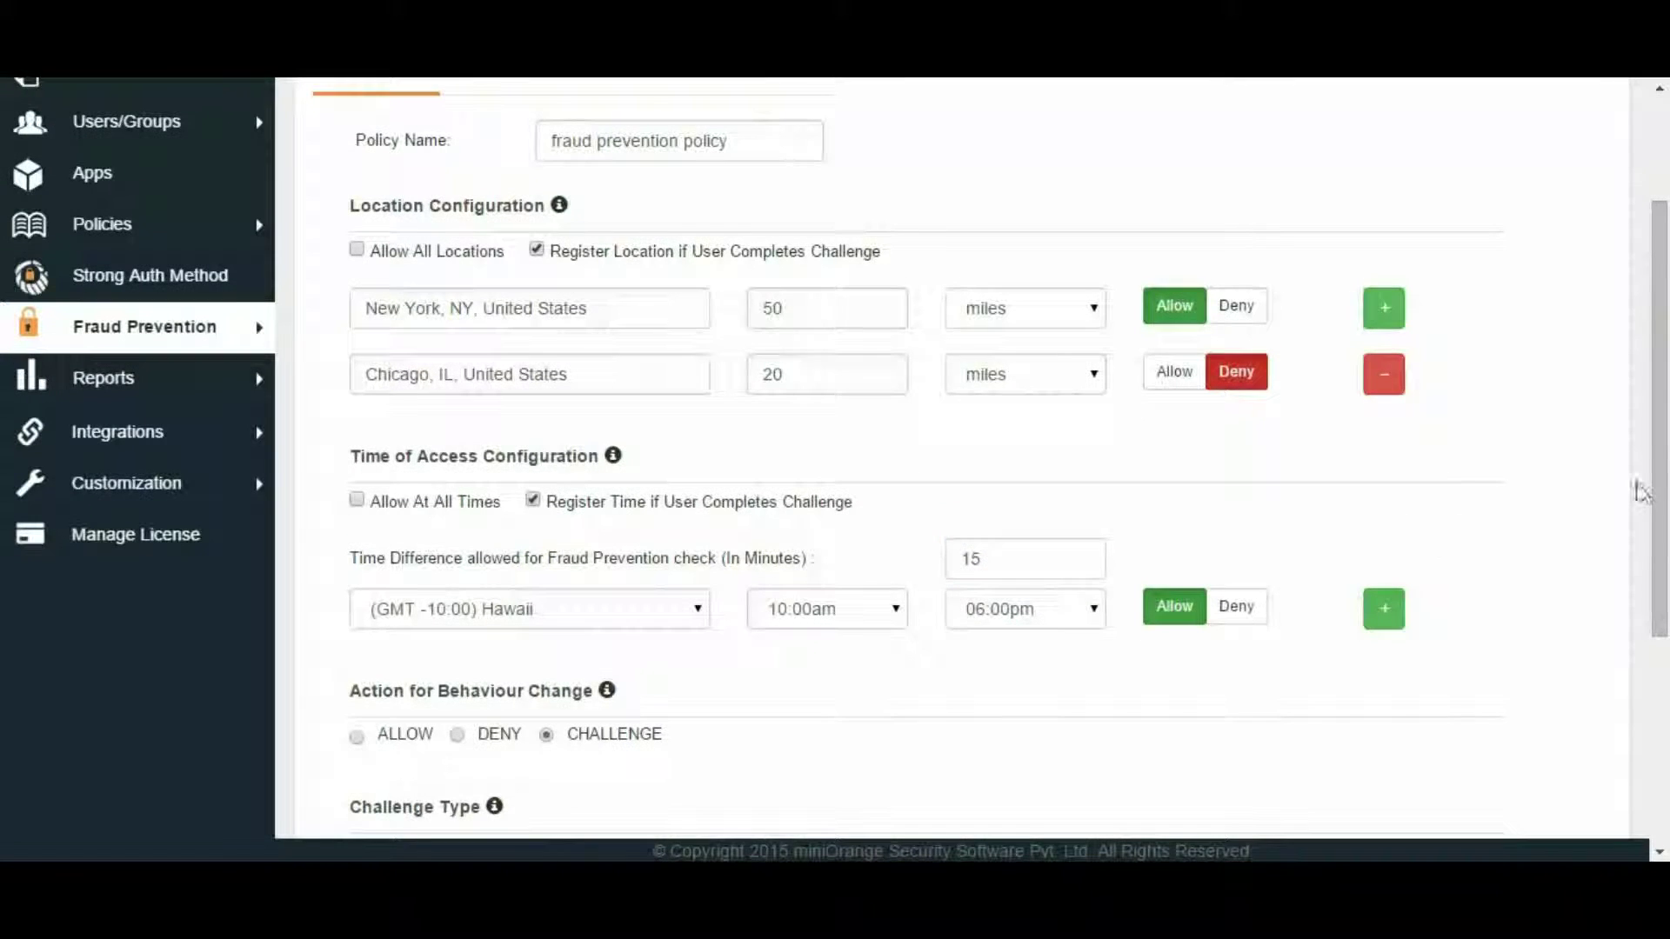
left_click_drag(1657, 483, 1663, 574)
Allow up to 50 device registrations per user in Device Configuration.
scroll(835, 452, "down", 3)
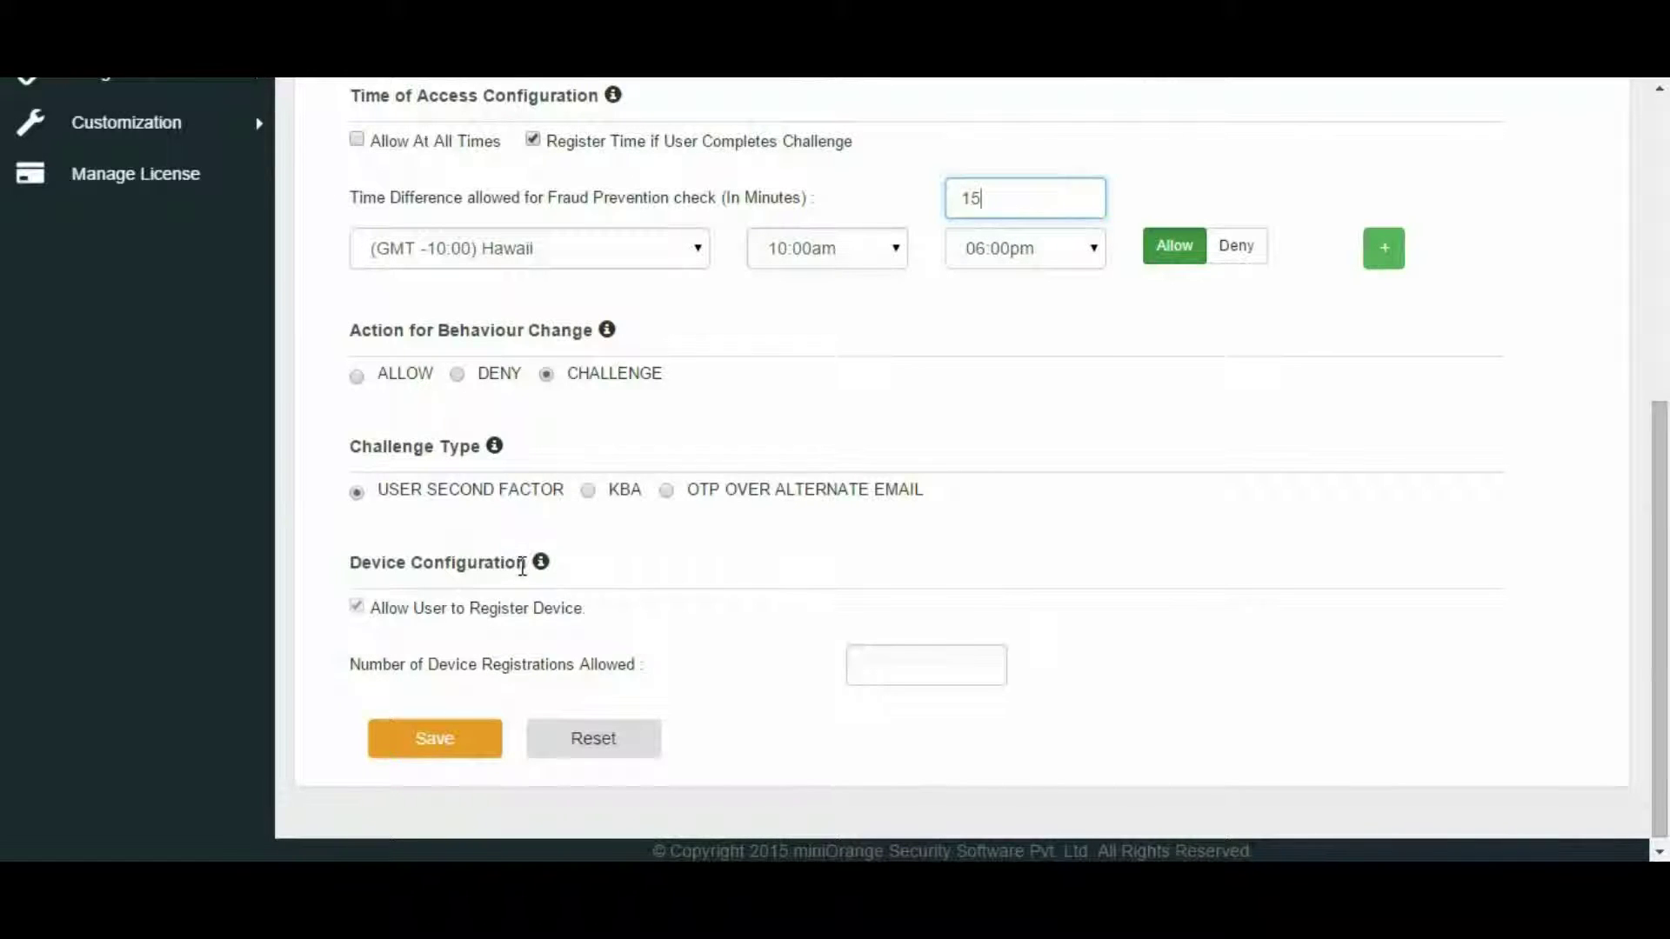
mouse_move(543, 565)
left_click(877, 674)
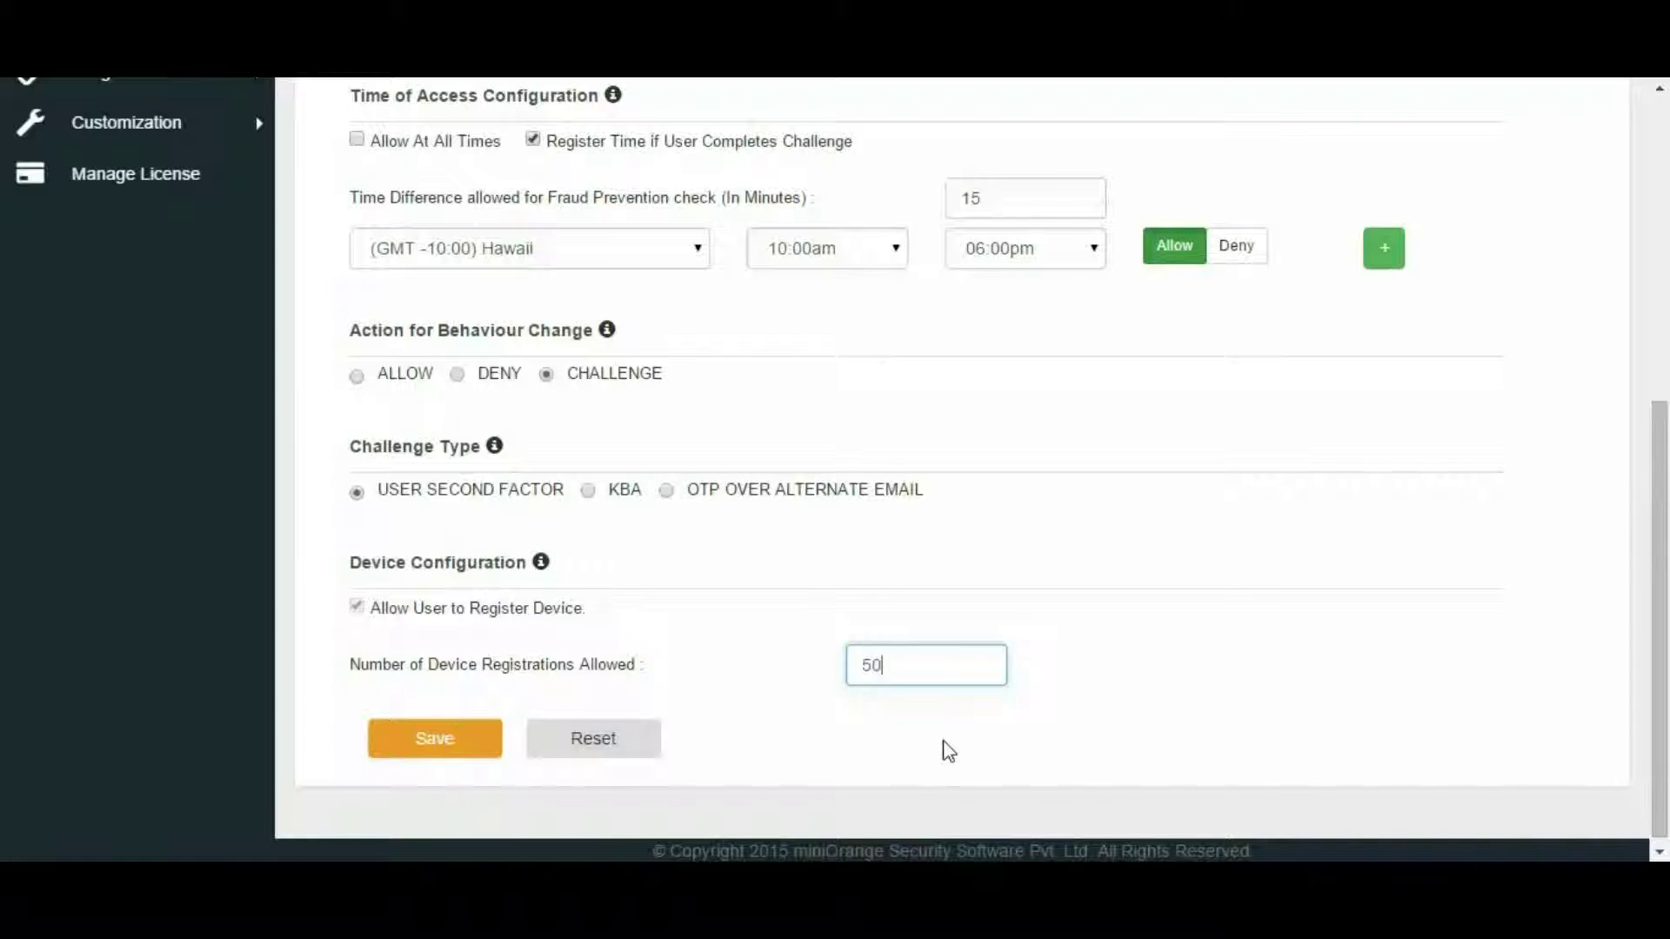
left_click(608, 331)
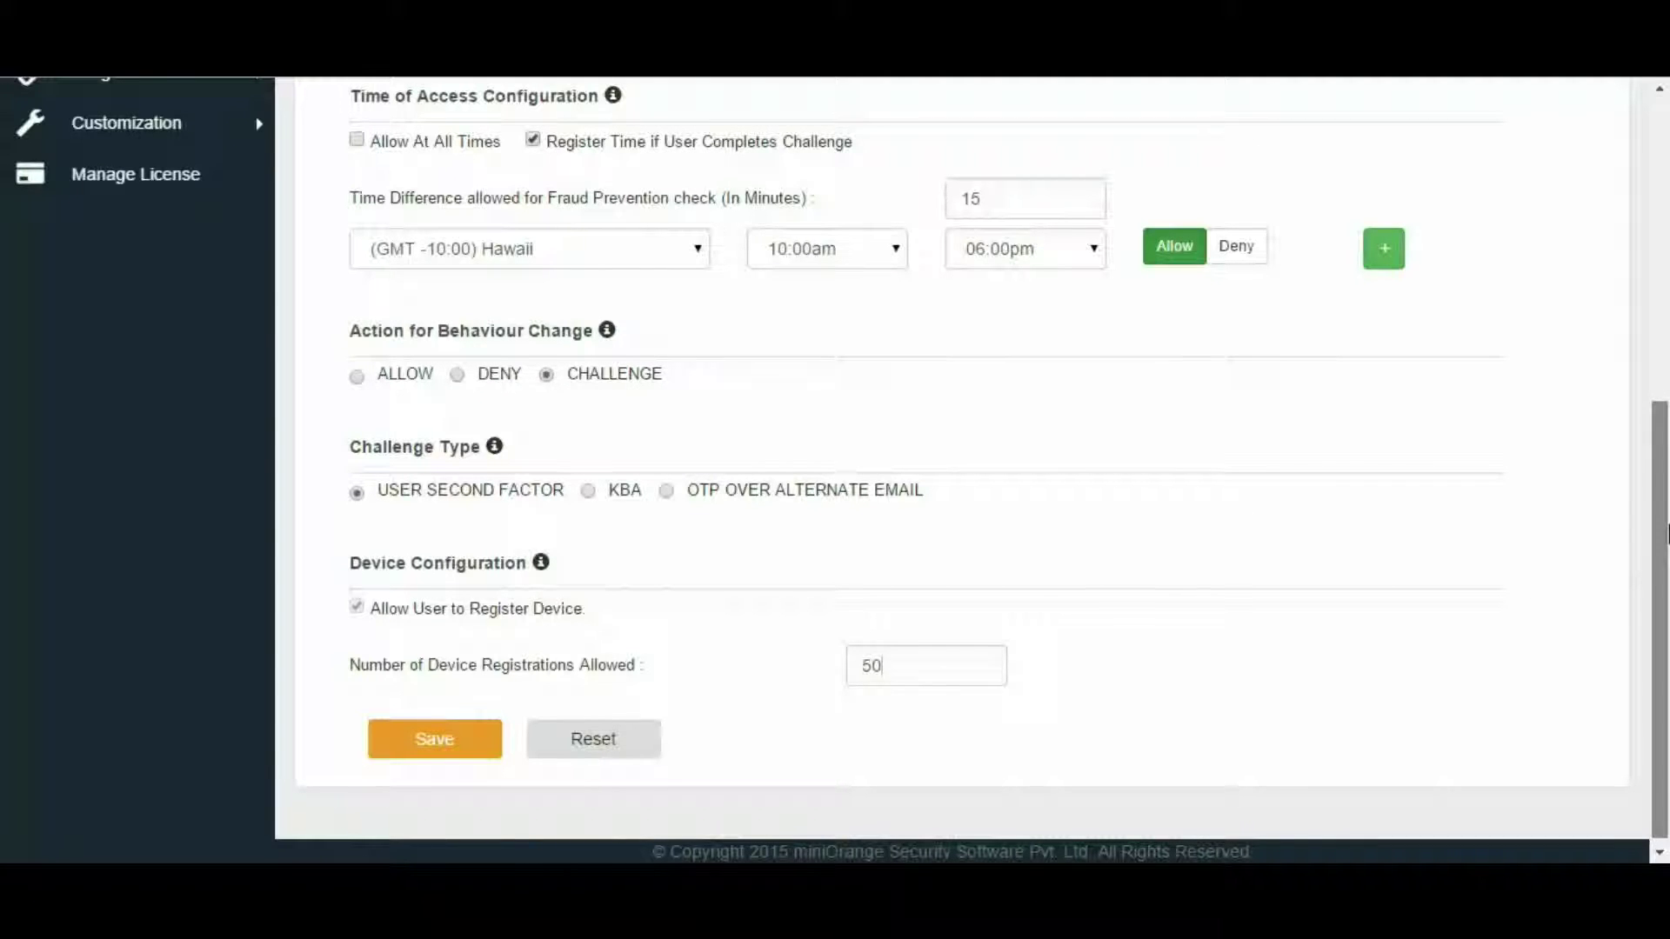
Save the fraud prevention policy with its location, time and device rules.
scroll(1666, 532, "up", 6)
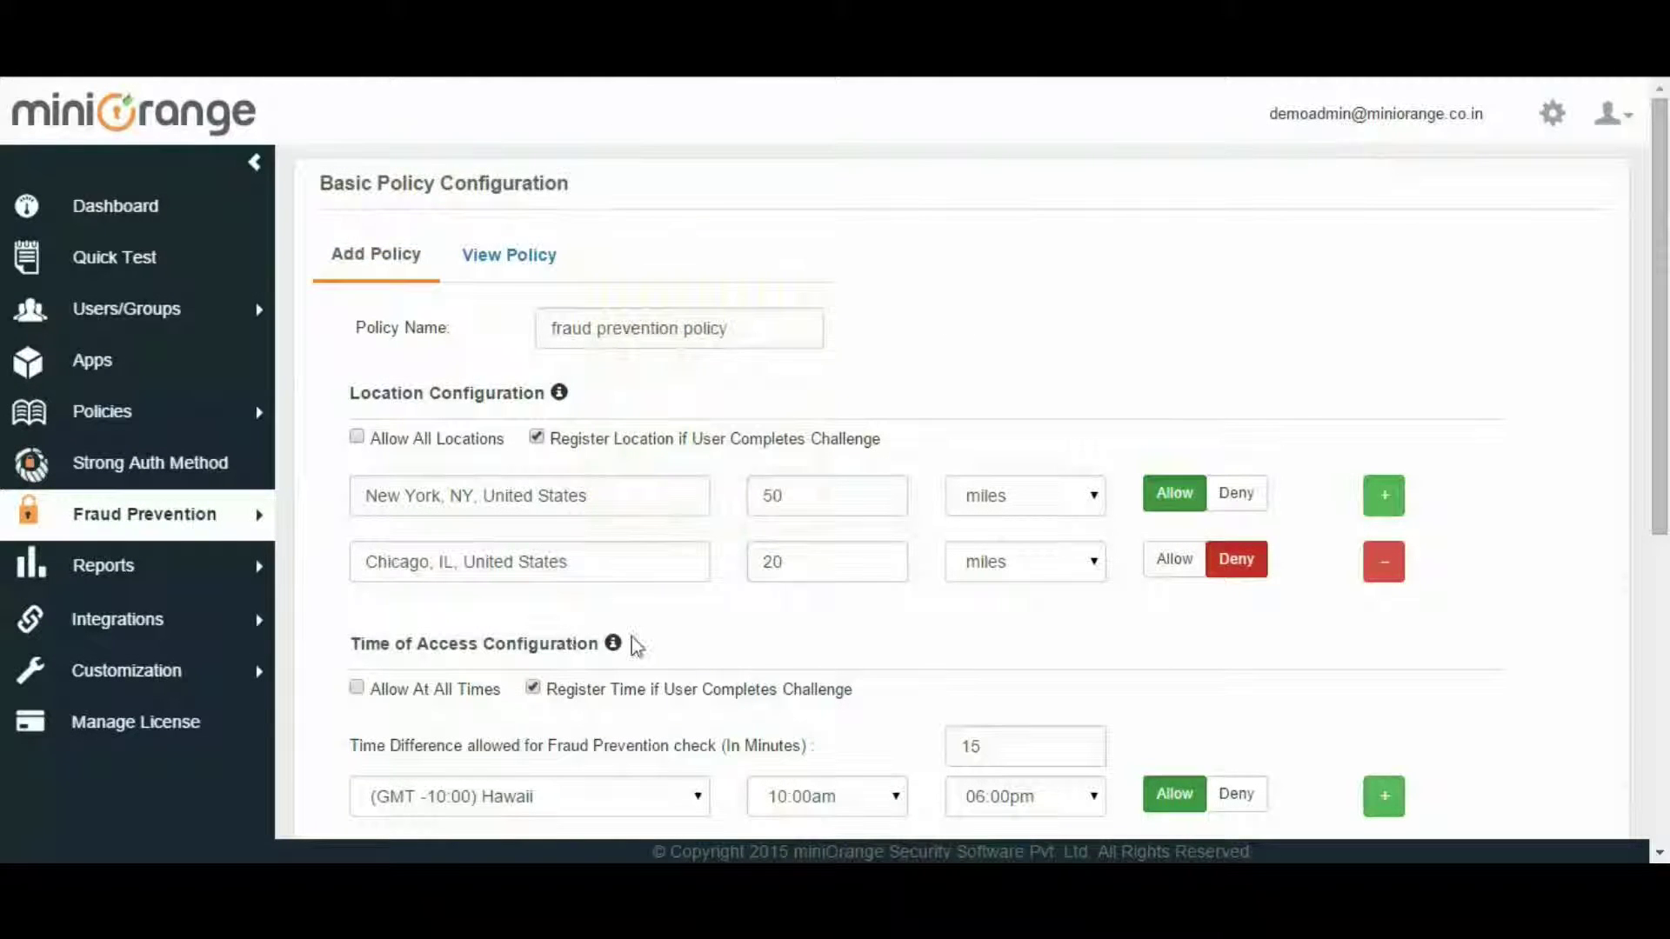
scroll(1634, 578, "down", 4)
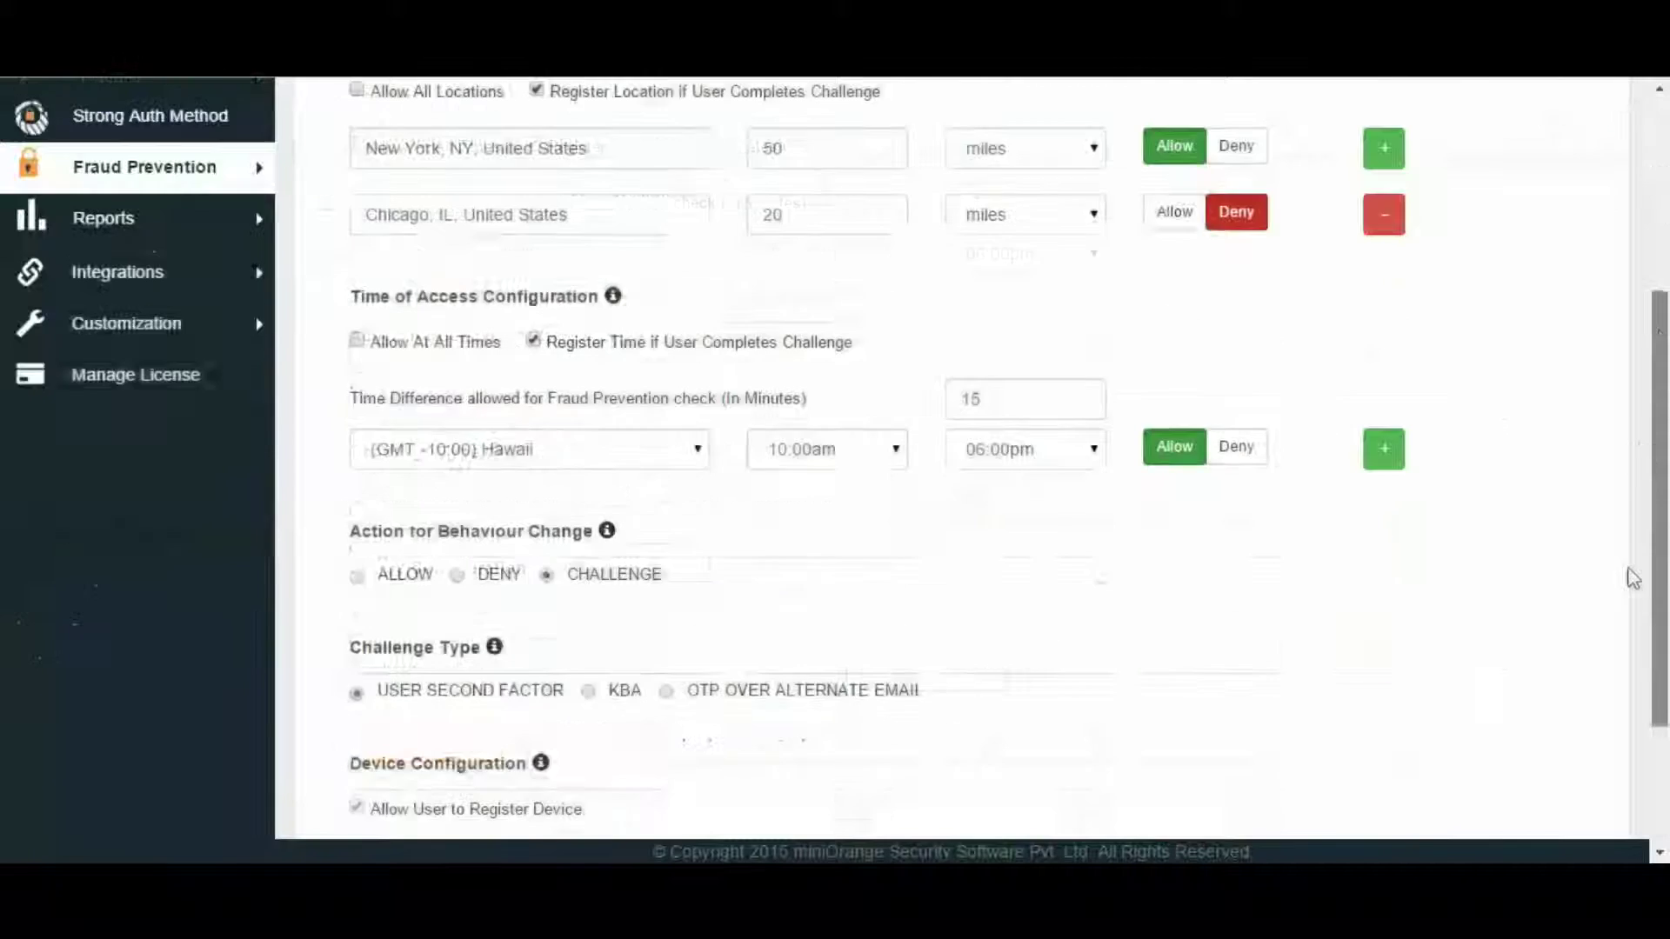
scroll(1633, 579, "down", 2)
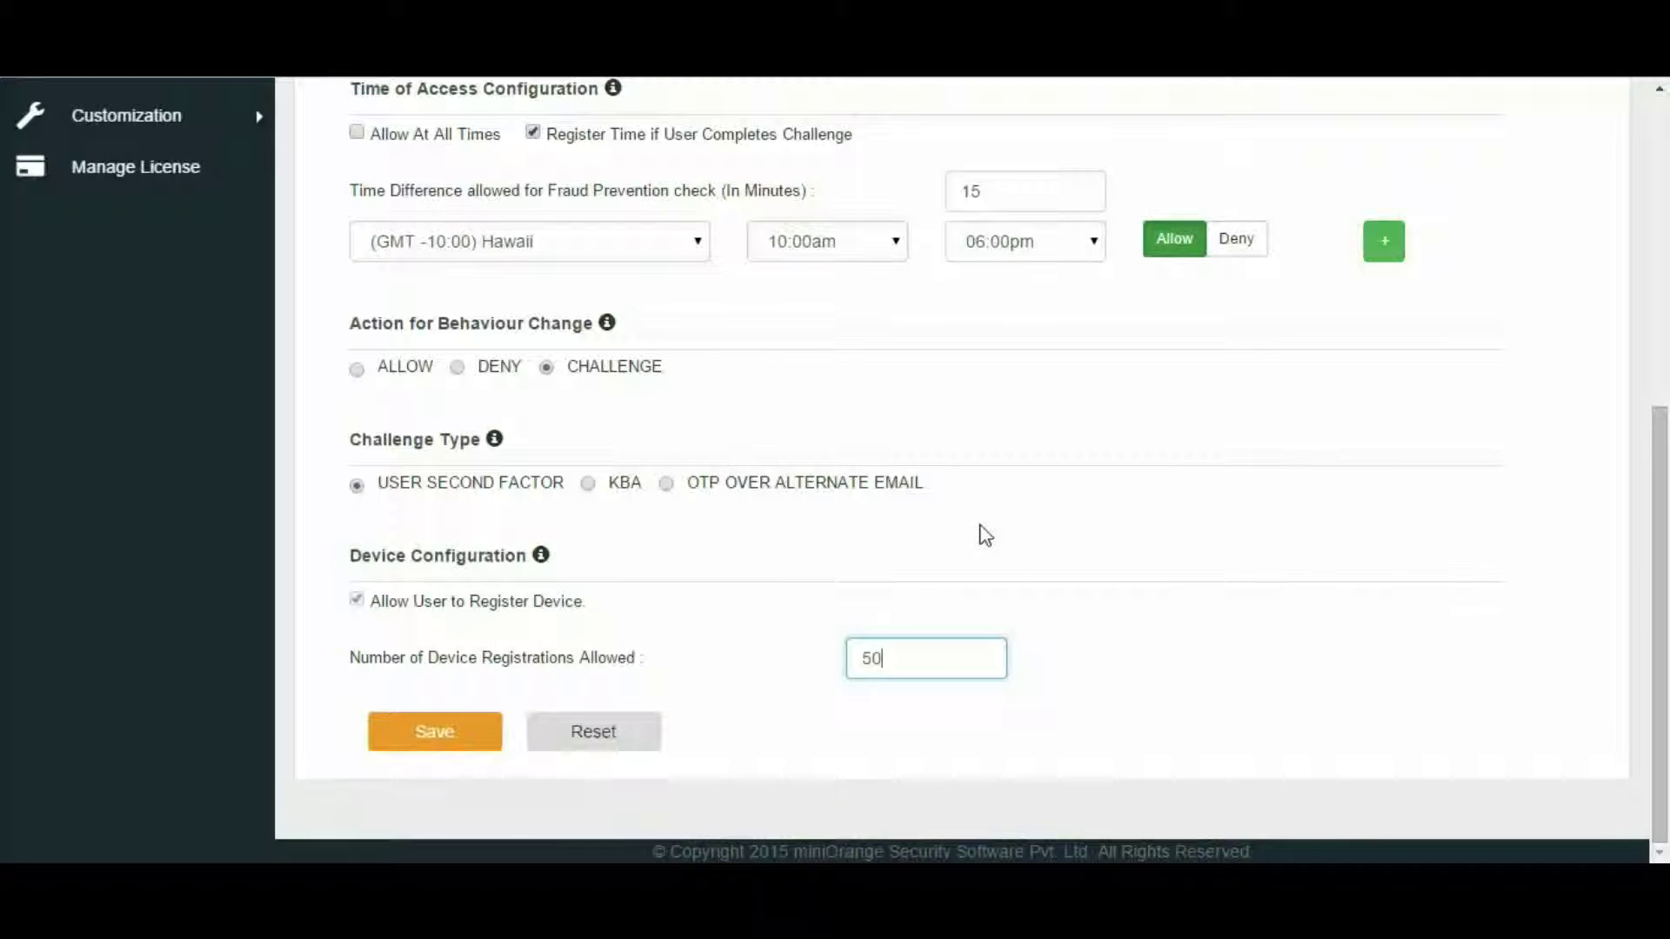
left_click(470, 750)
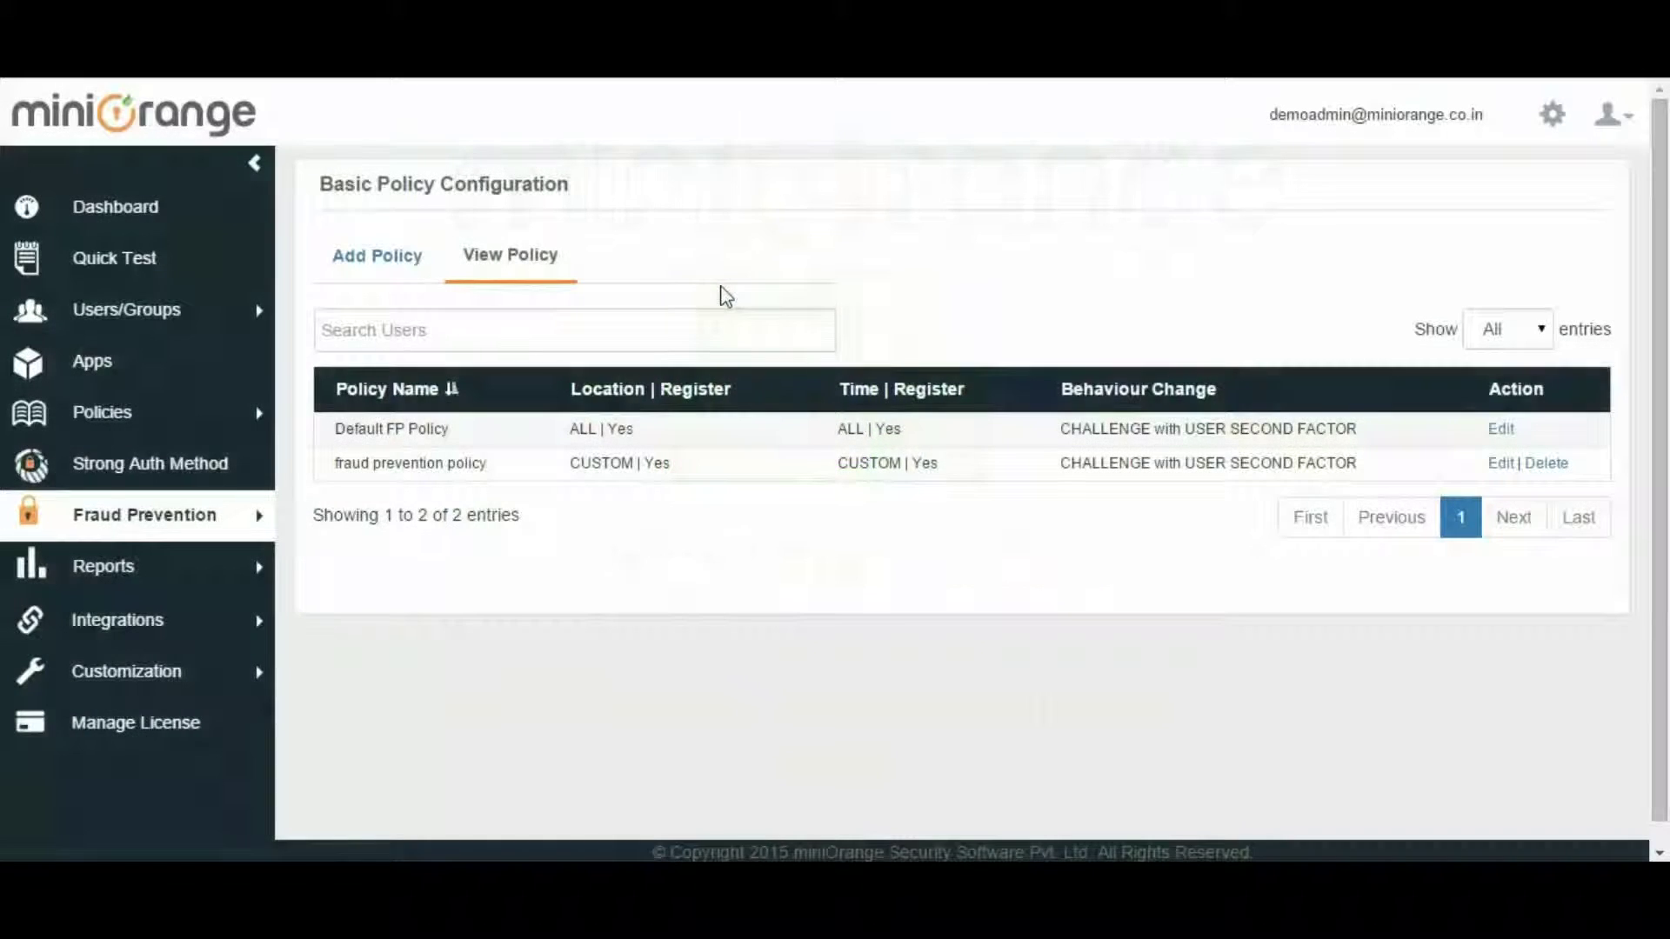
Open the App Authentication Policy list from the Policies menu.
mouse_move(252, 418)
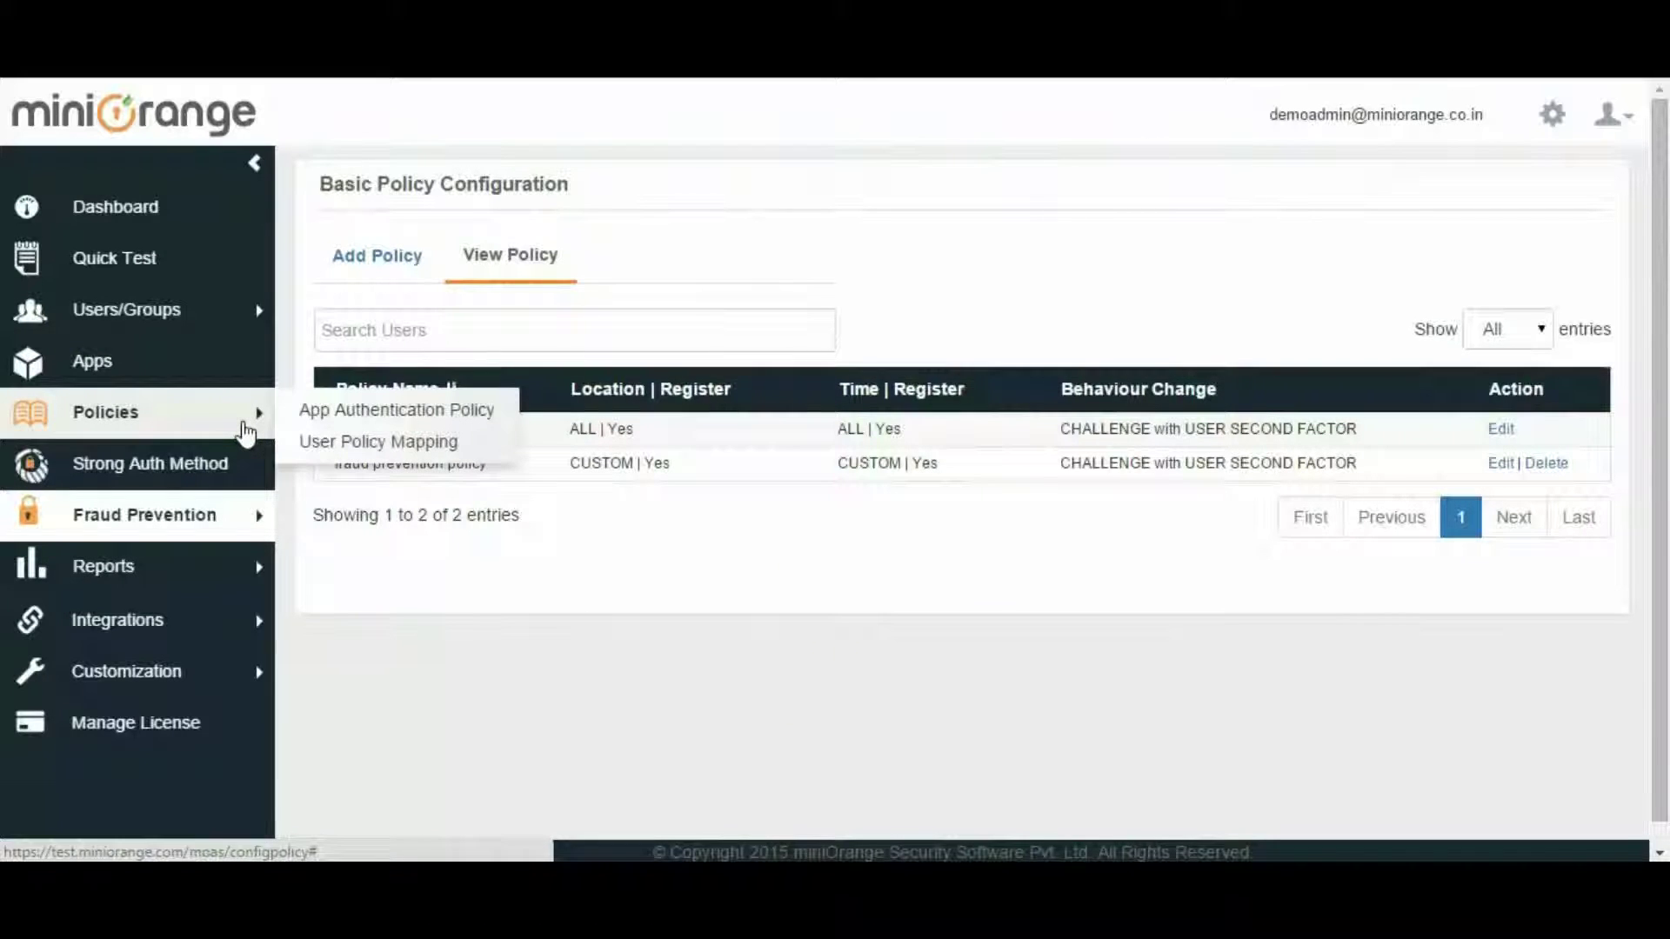
left_click(327, 423)
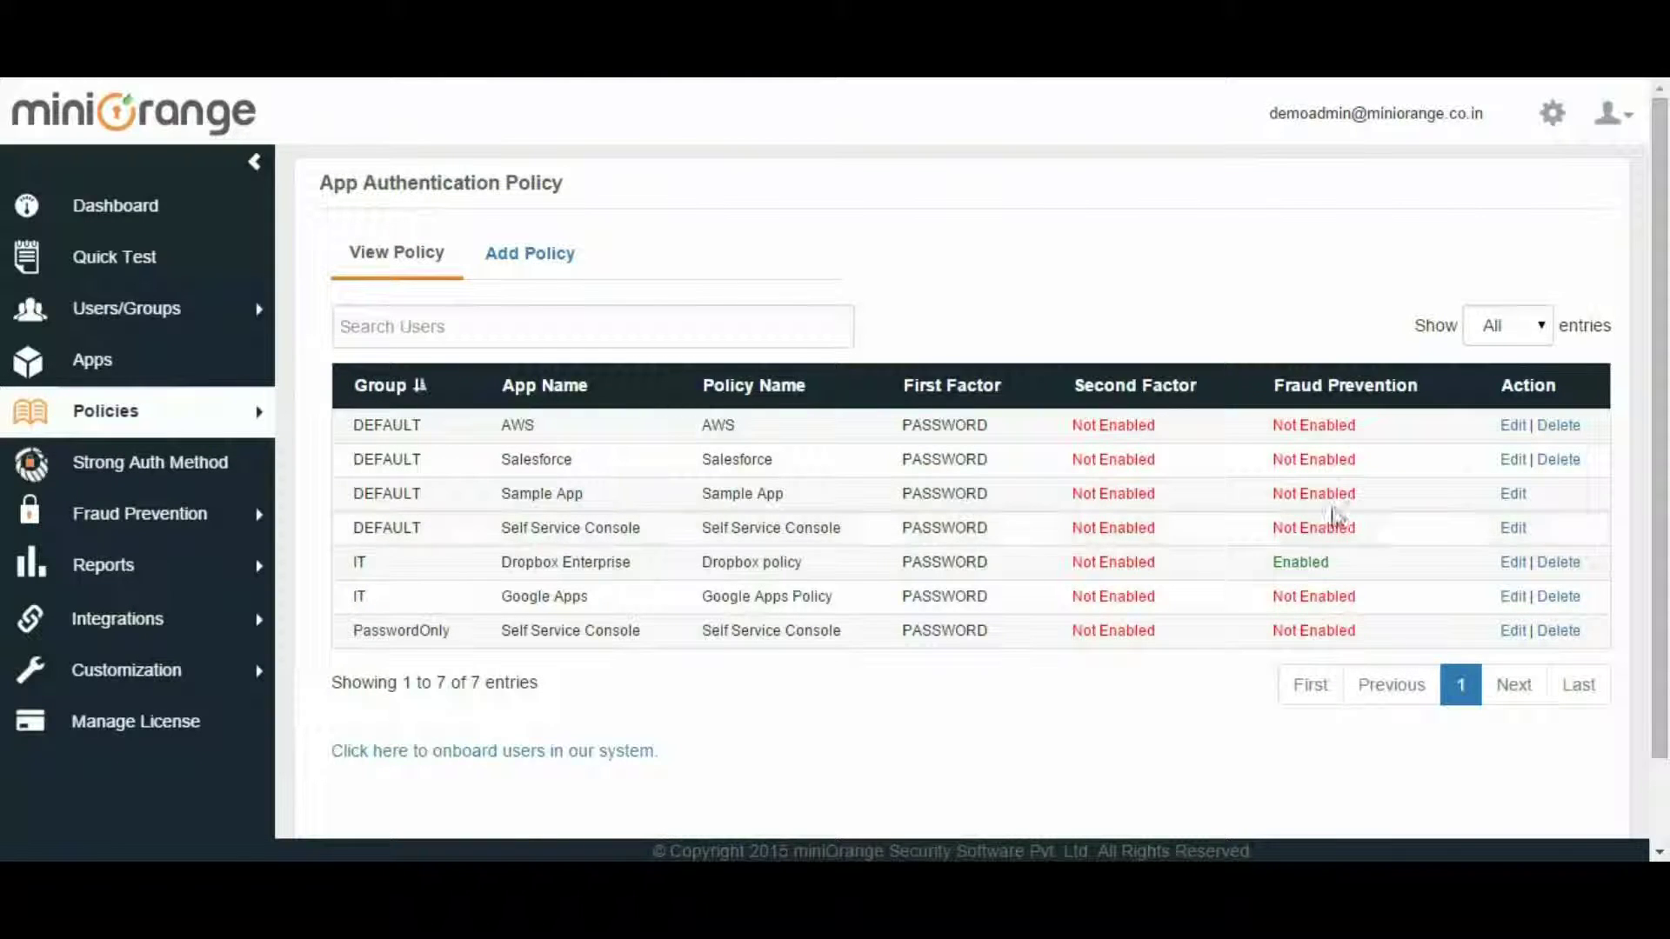
Enable fraud prevention on Self Service Console with Device-Id, Location, Time Of Access and 'fraud prevention policy', then save.
left_click(1511, 532)
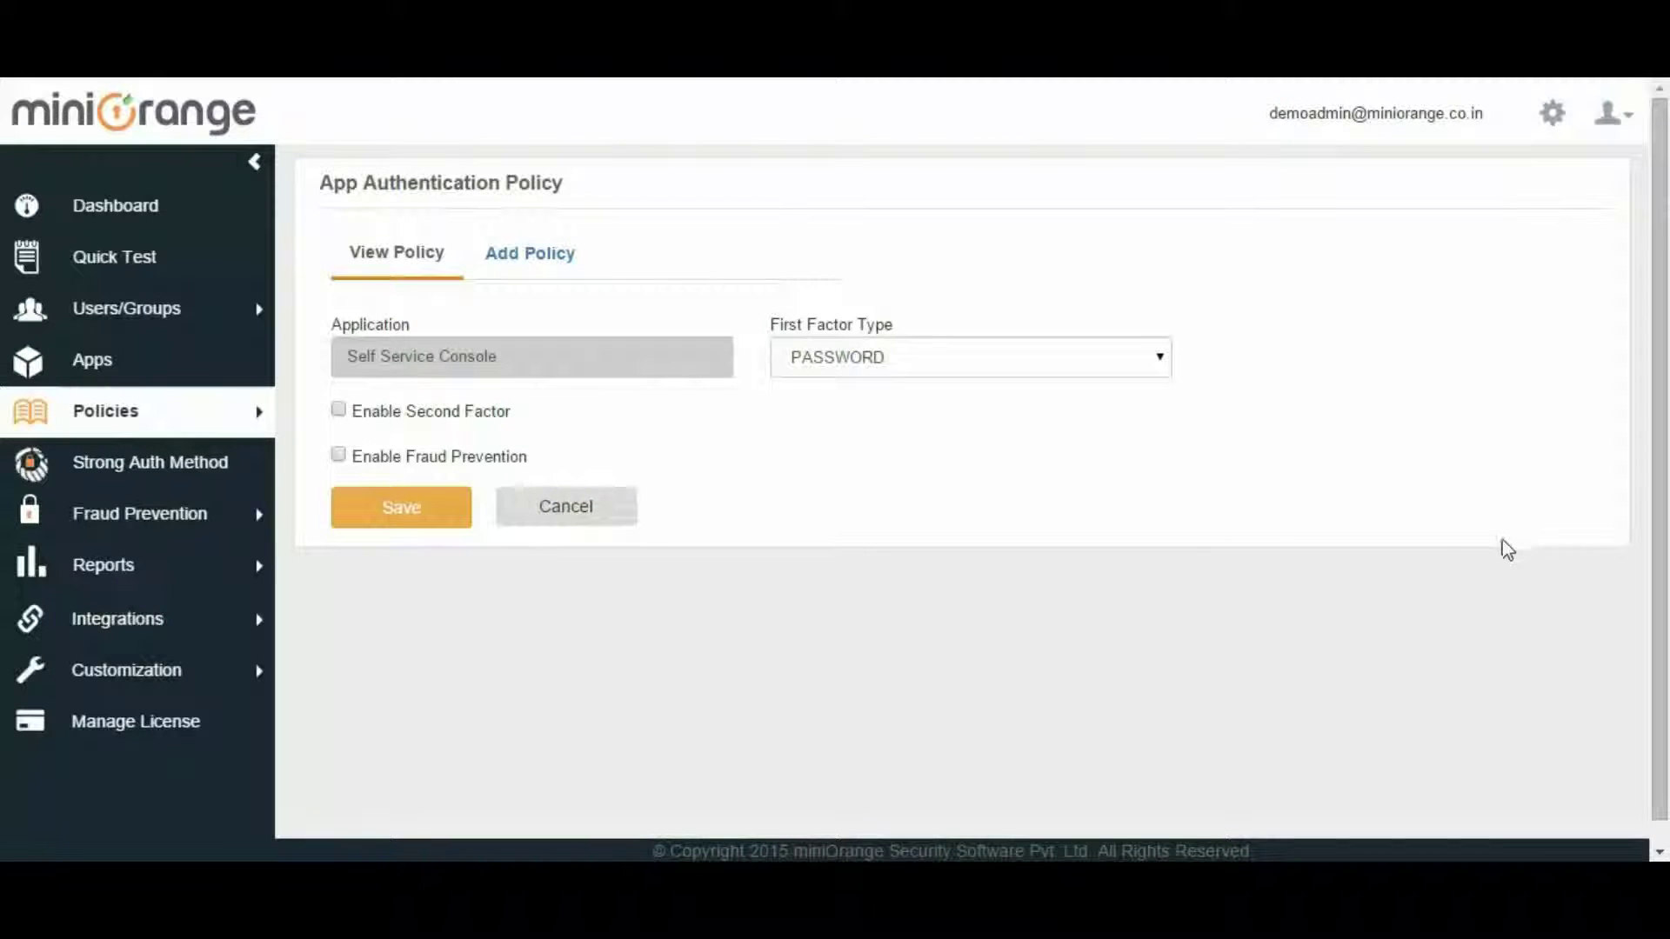
left_click(339, 456)
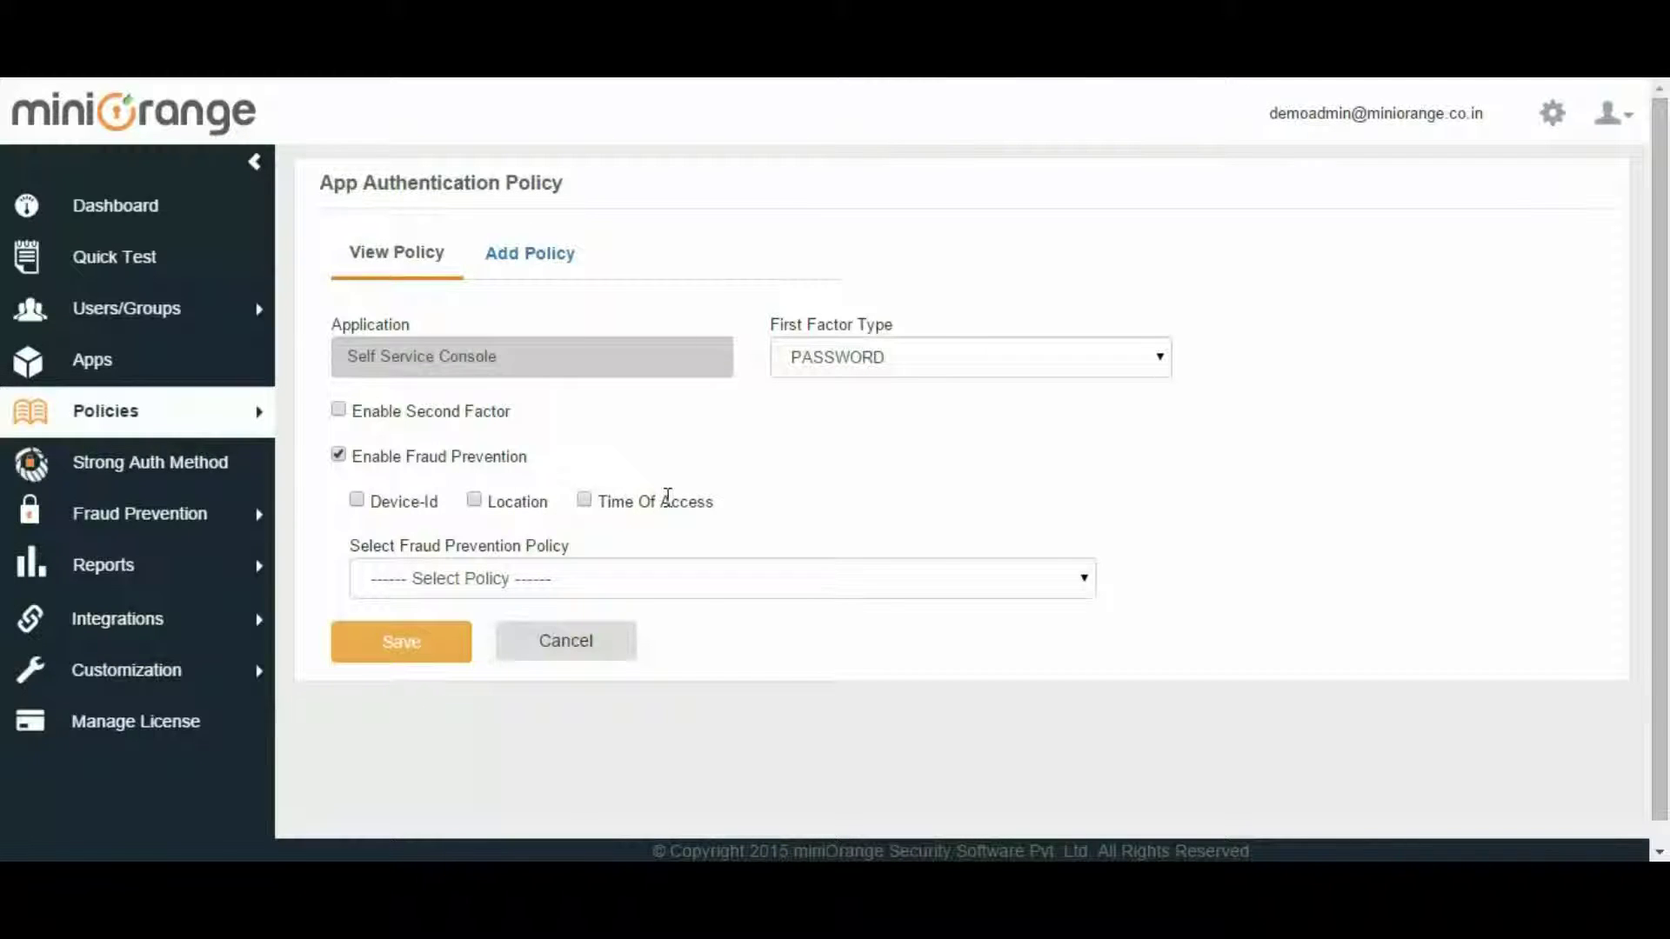
left_click(356, 502)
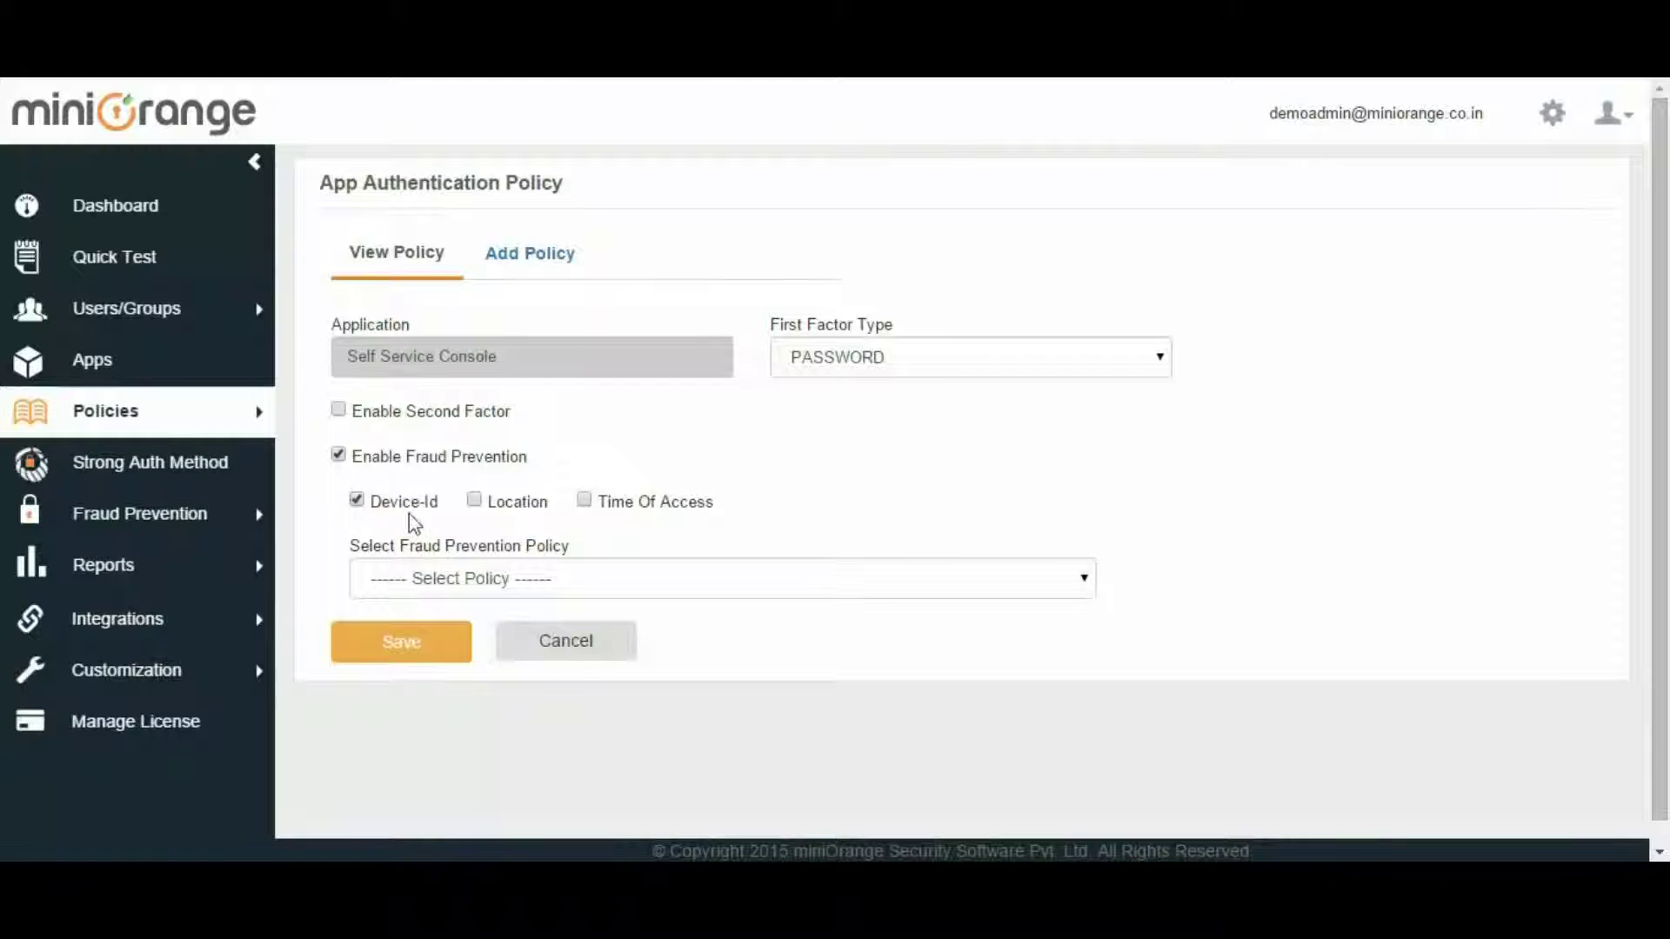
left_click(475, 503)
left_click(637, 584)
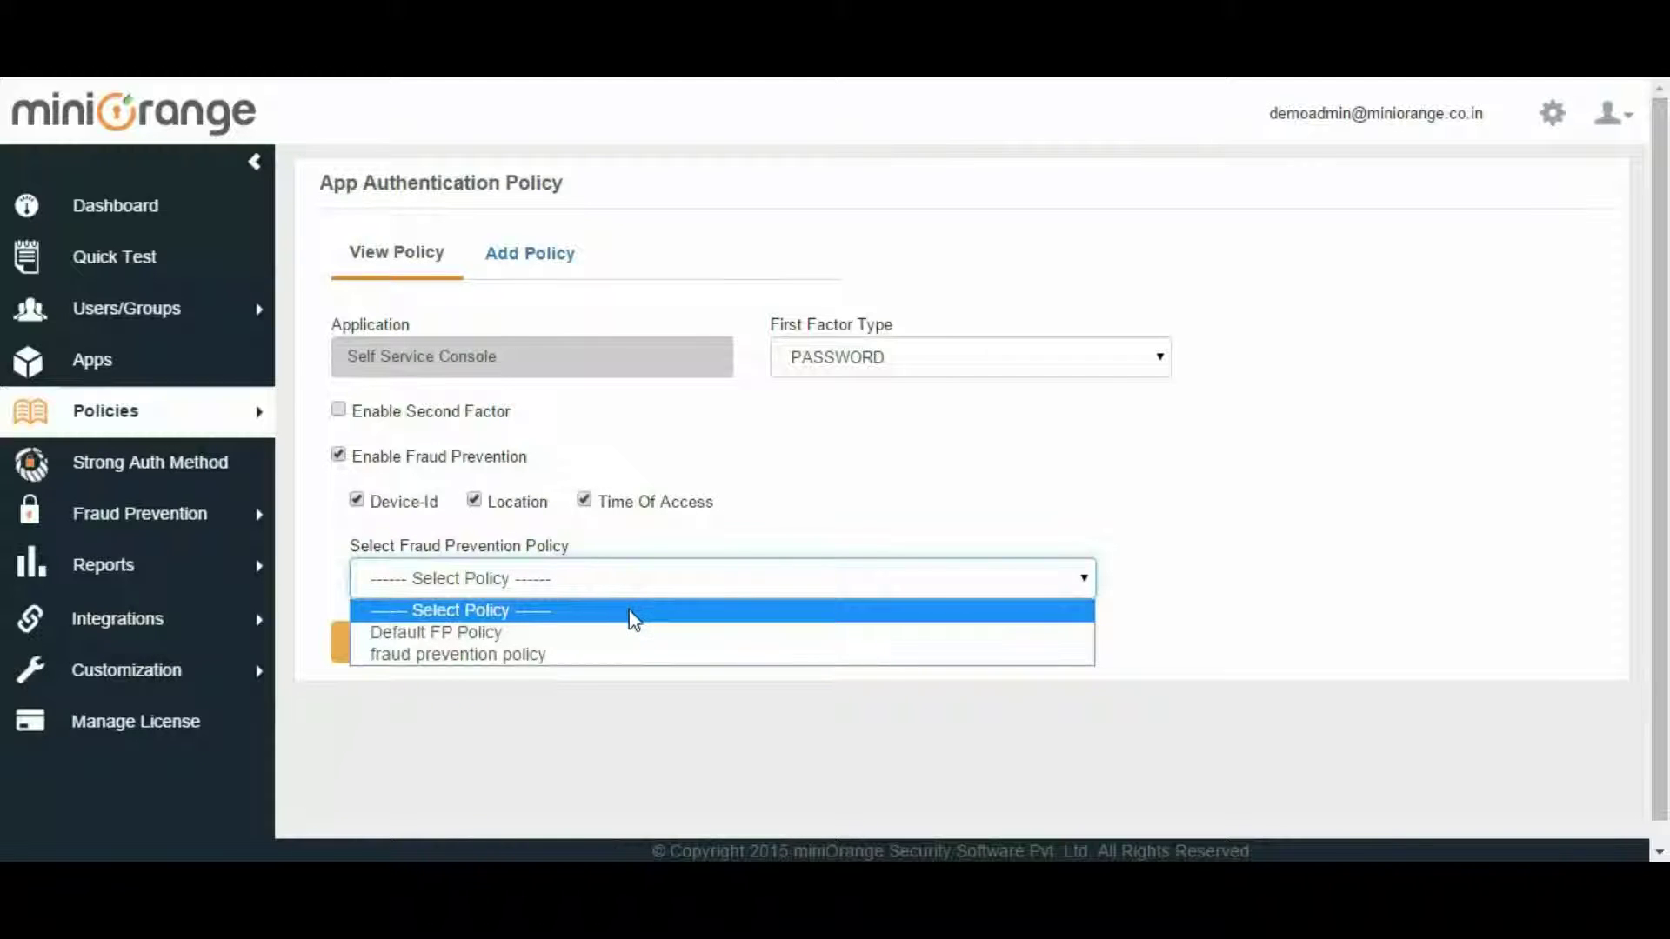
left_click(627, 654)
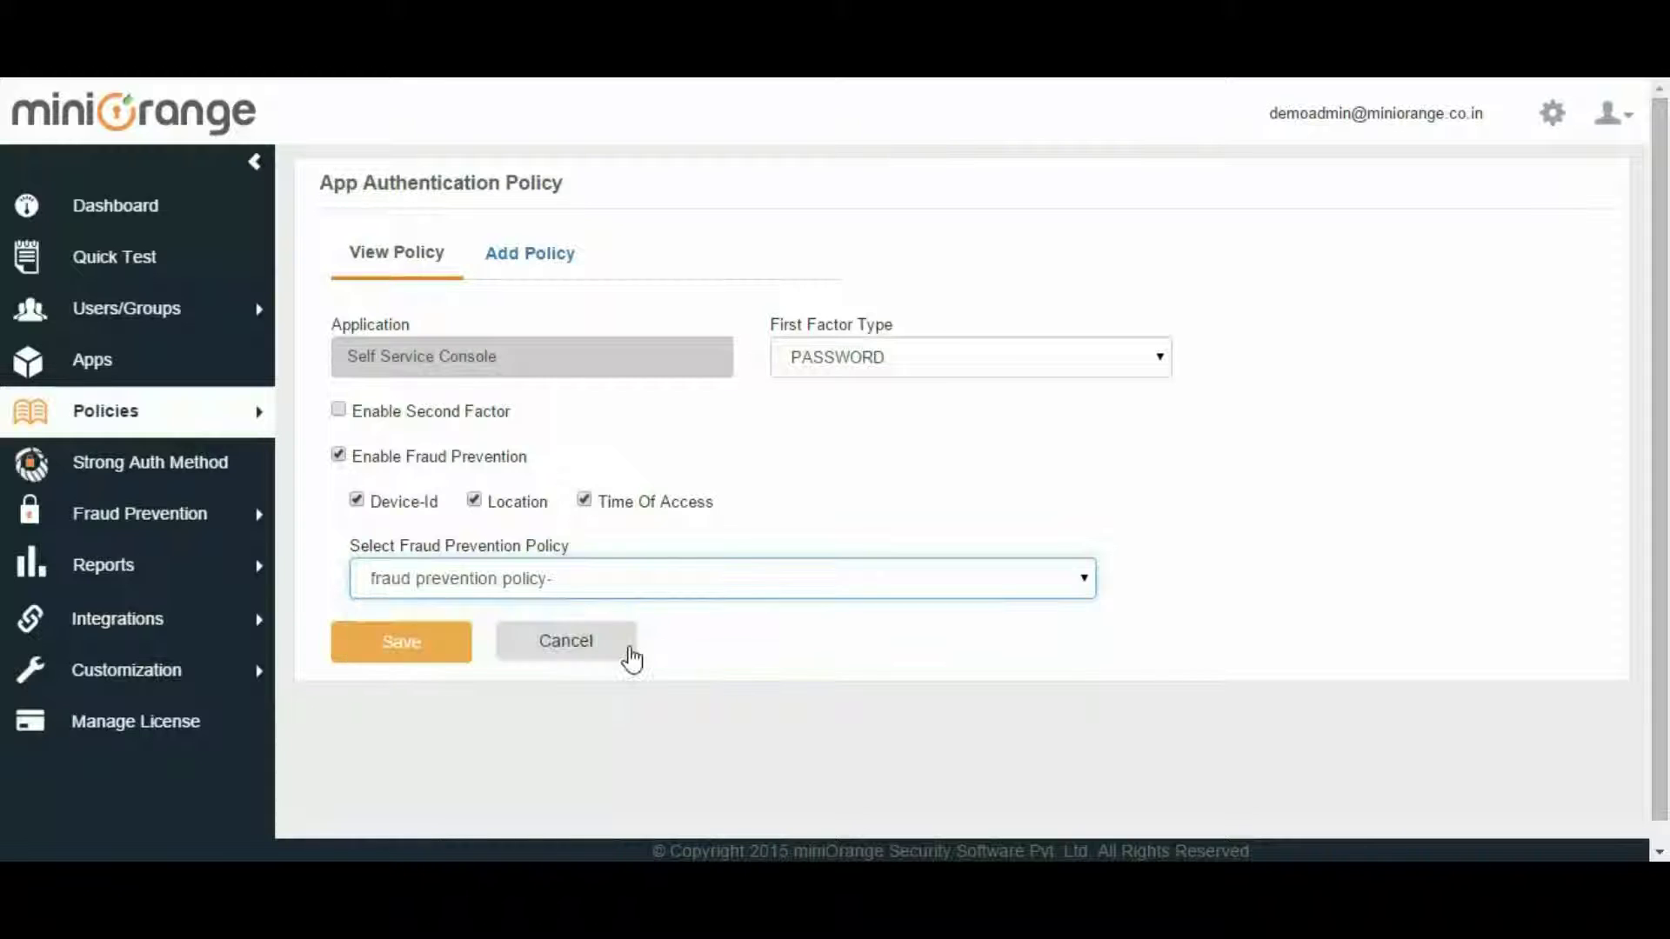
left_click(456, 667)
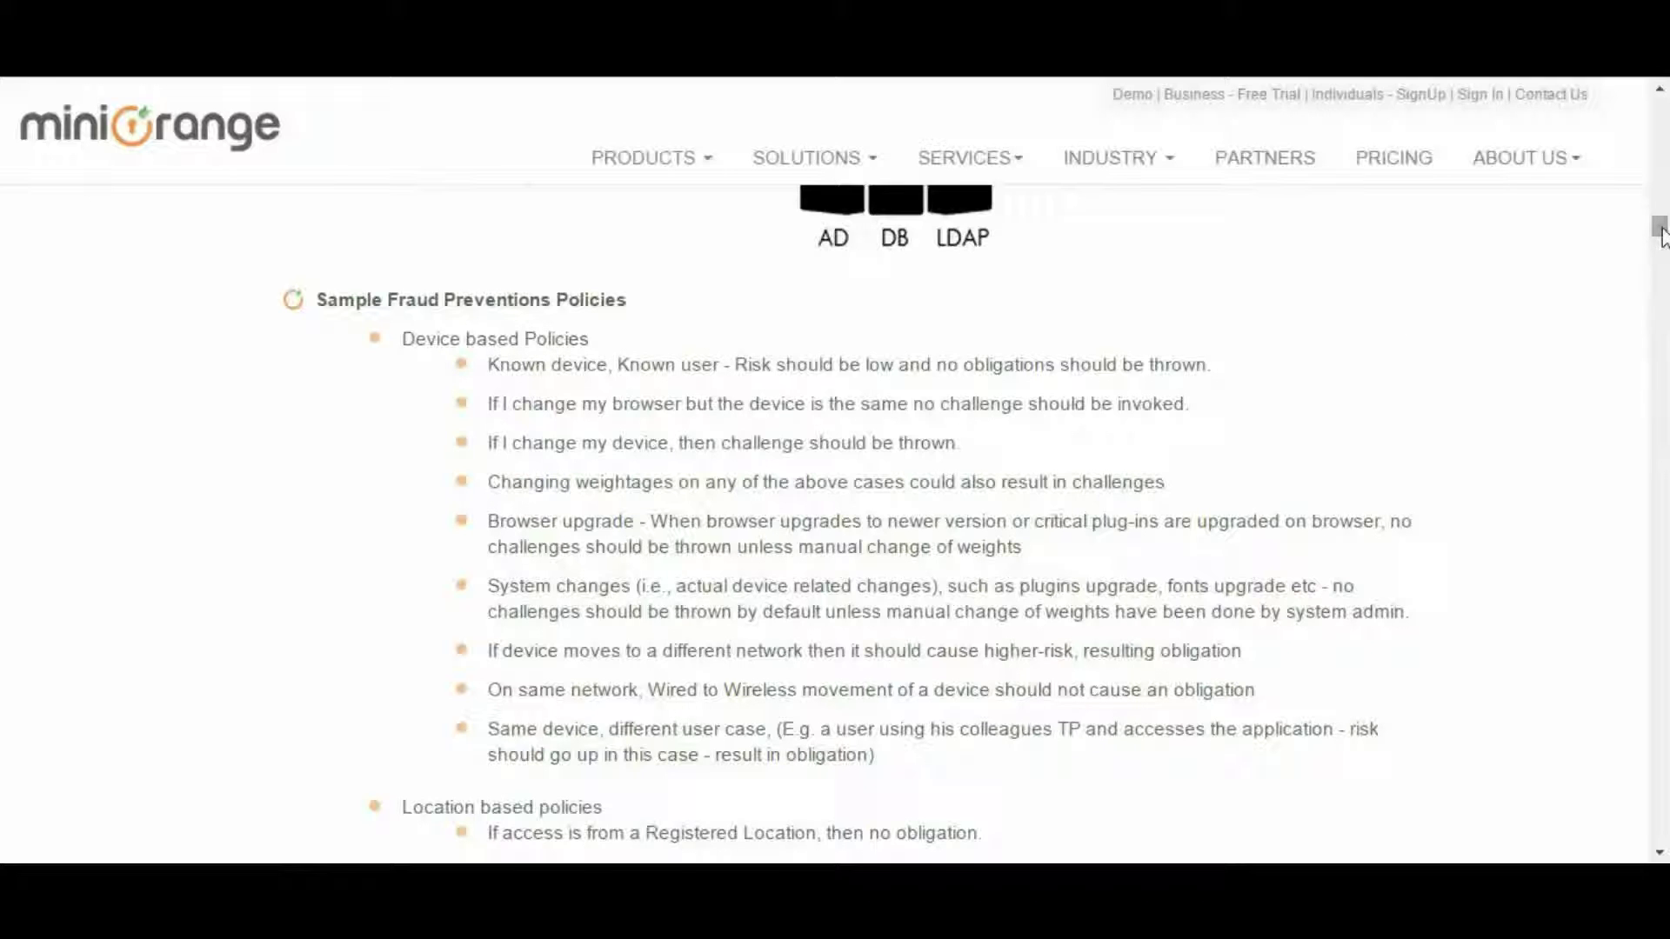
left_click_drag(1661, 234, 1662, 243)
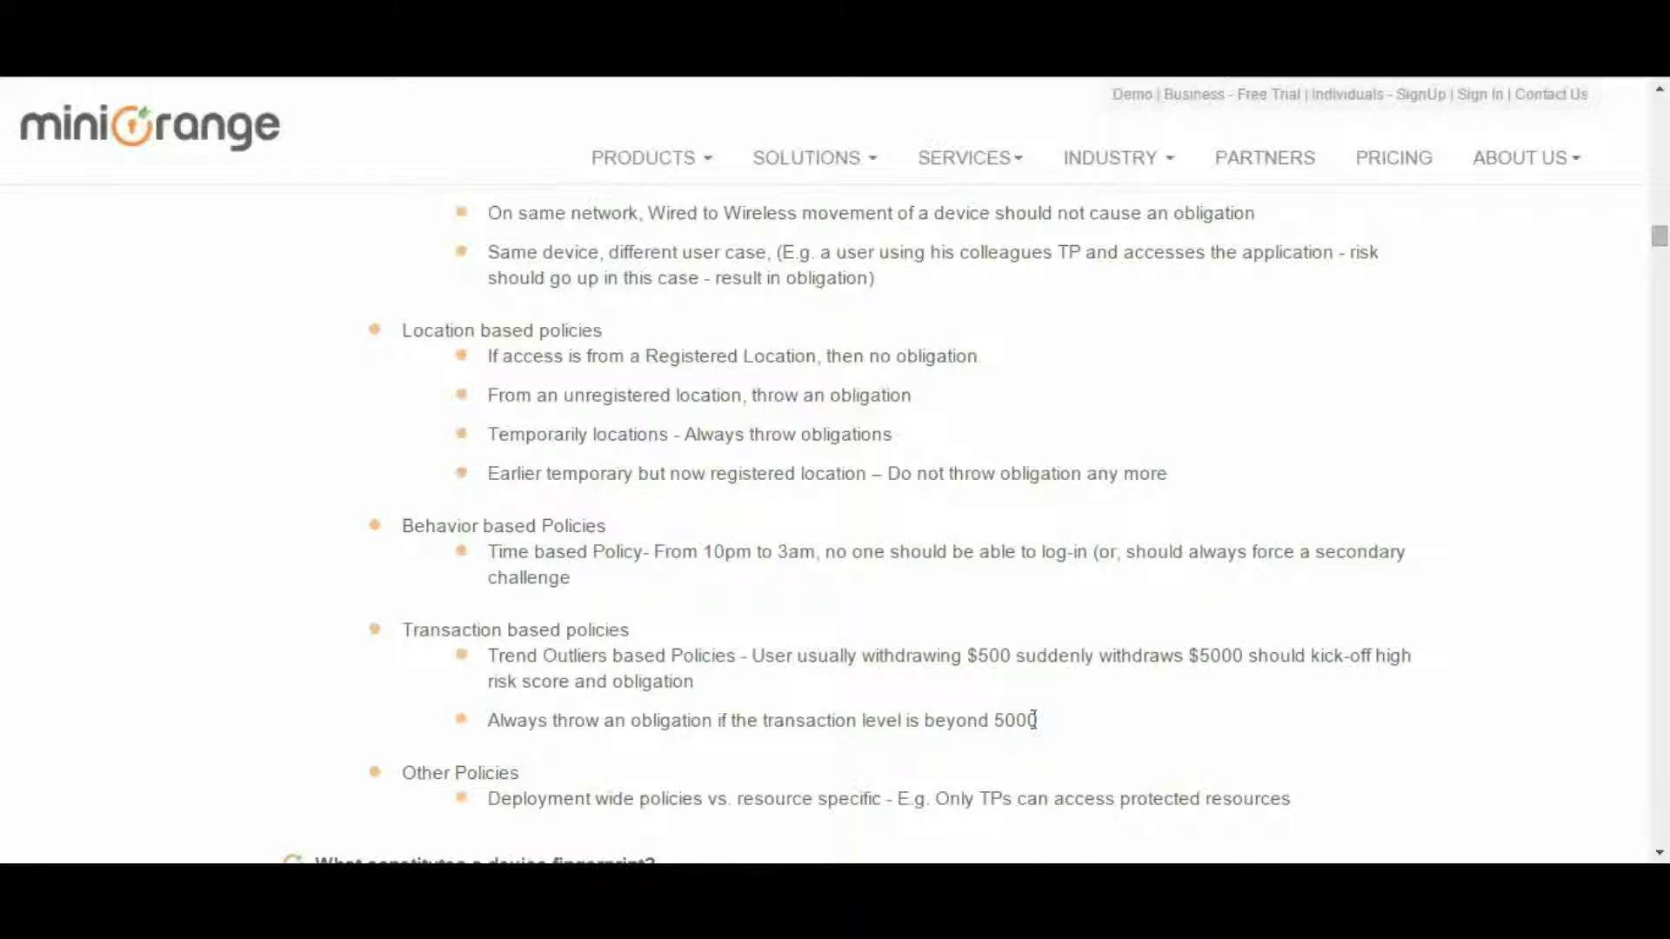
left_click_drag(1660, 237, 1659, 231)
scroll(1152, 487, "up", 4)
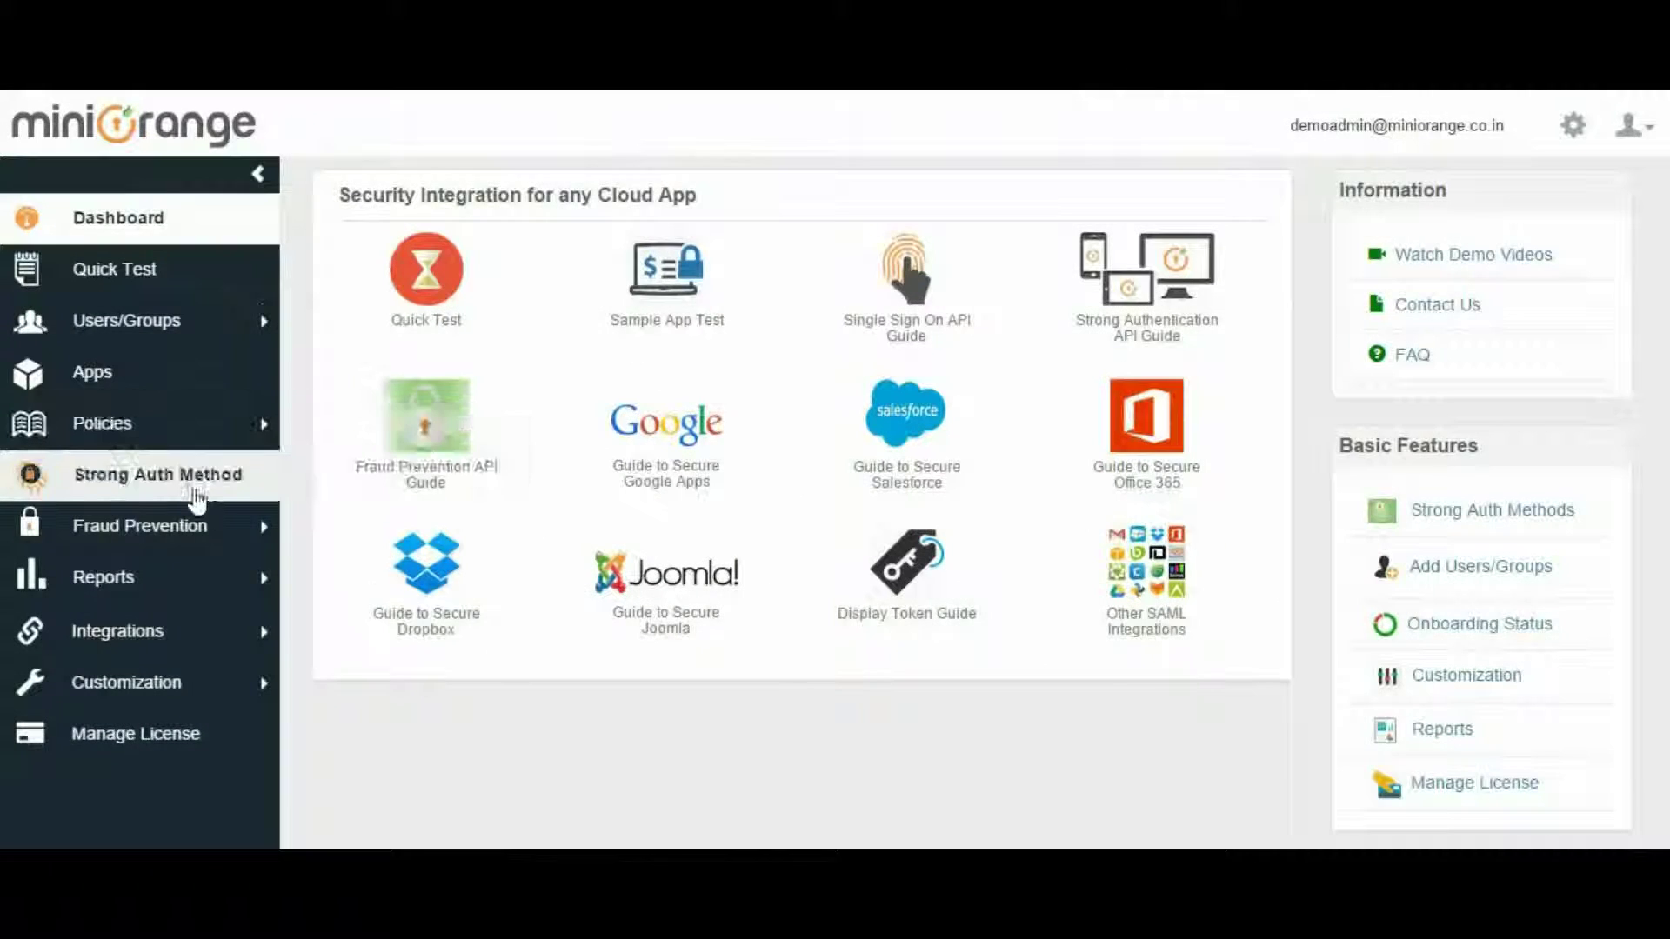
Review the Attribute Configuration fields: attribute name, String data type and risk weightage.
mouse_move(222, 526)
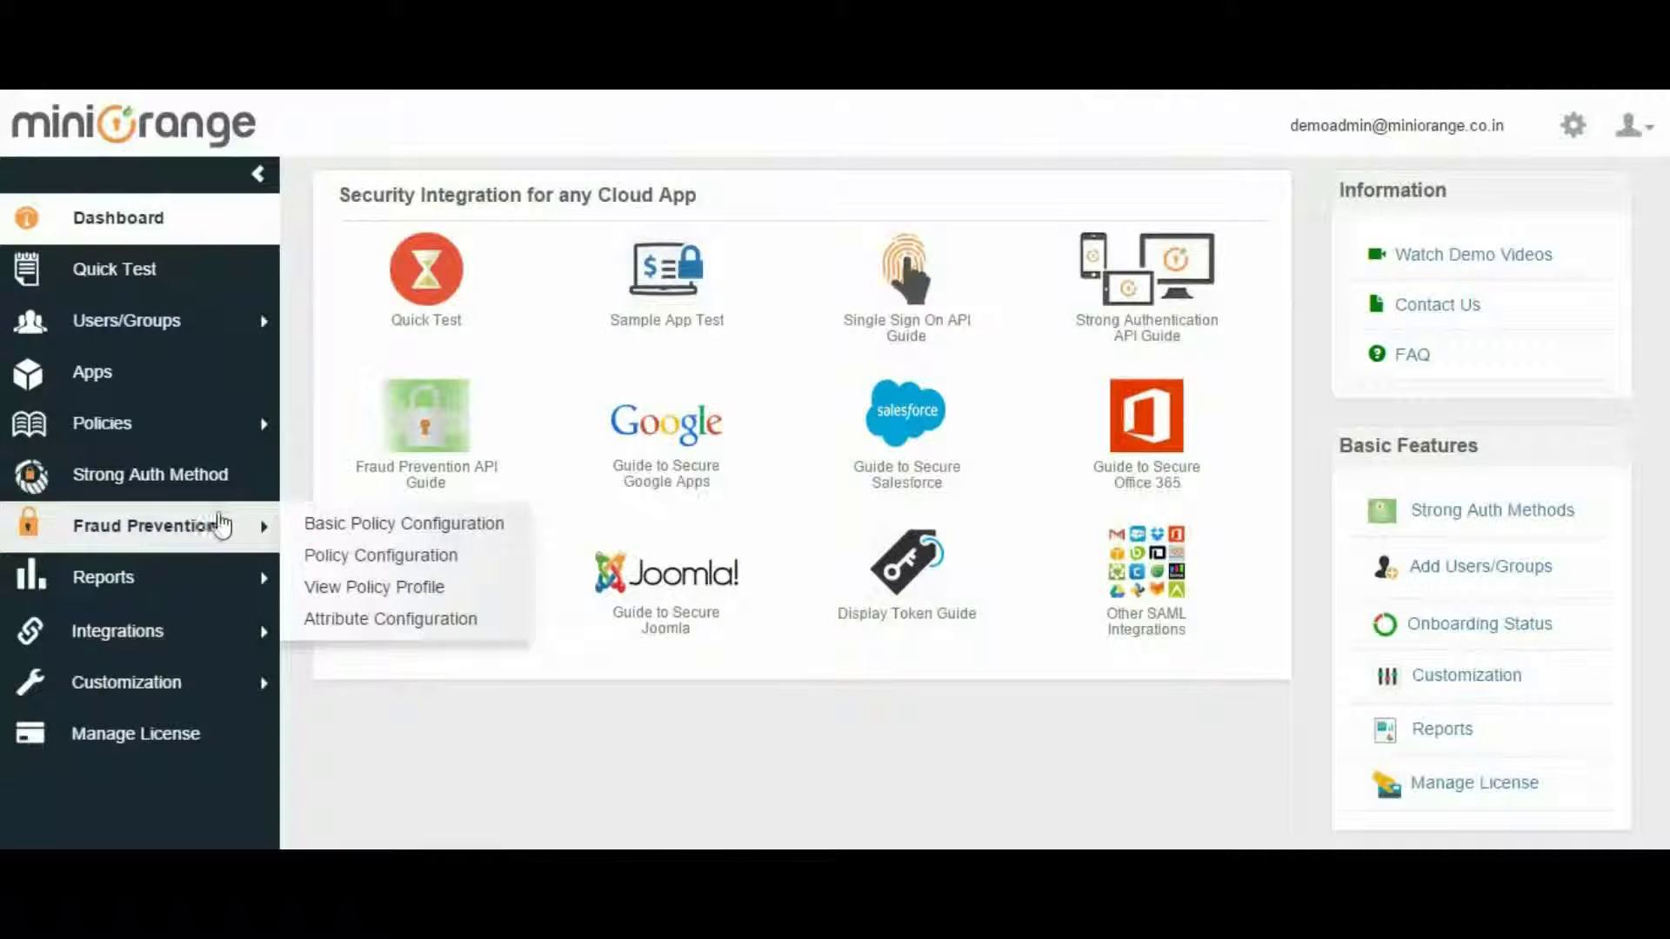
left_click(396, 621)
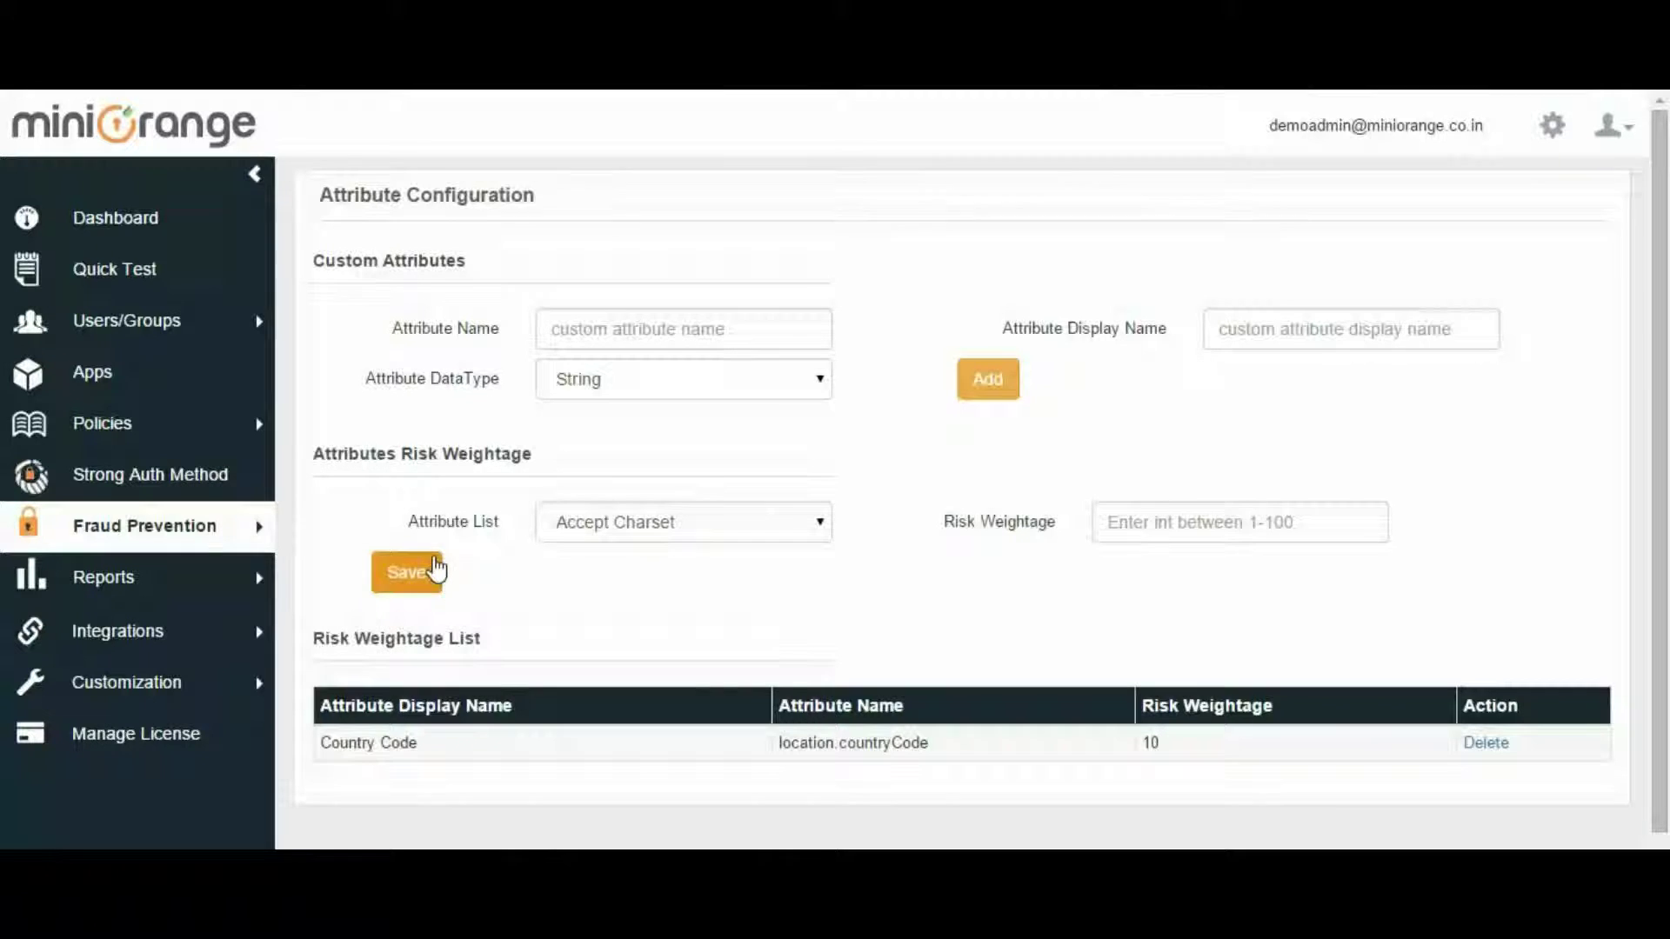
left_click(616, 327)
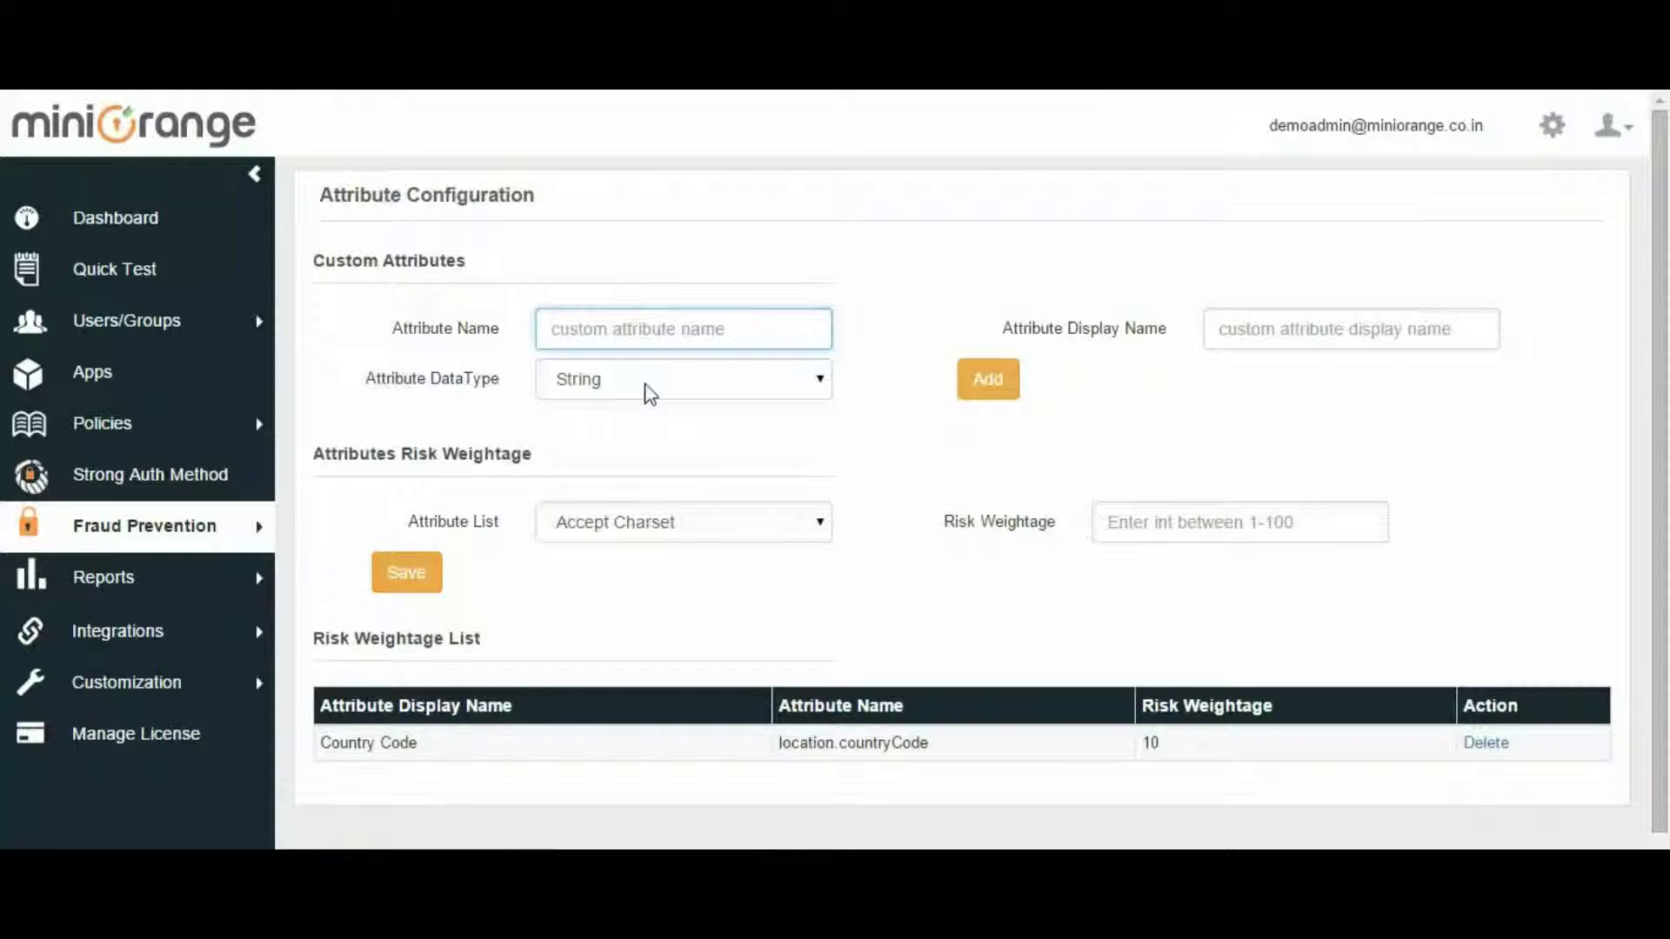
left_click(823, 383)
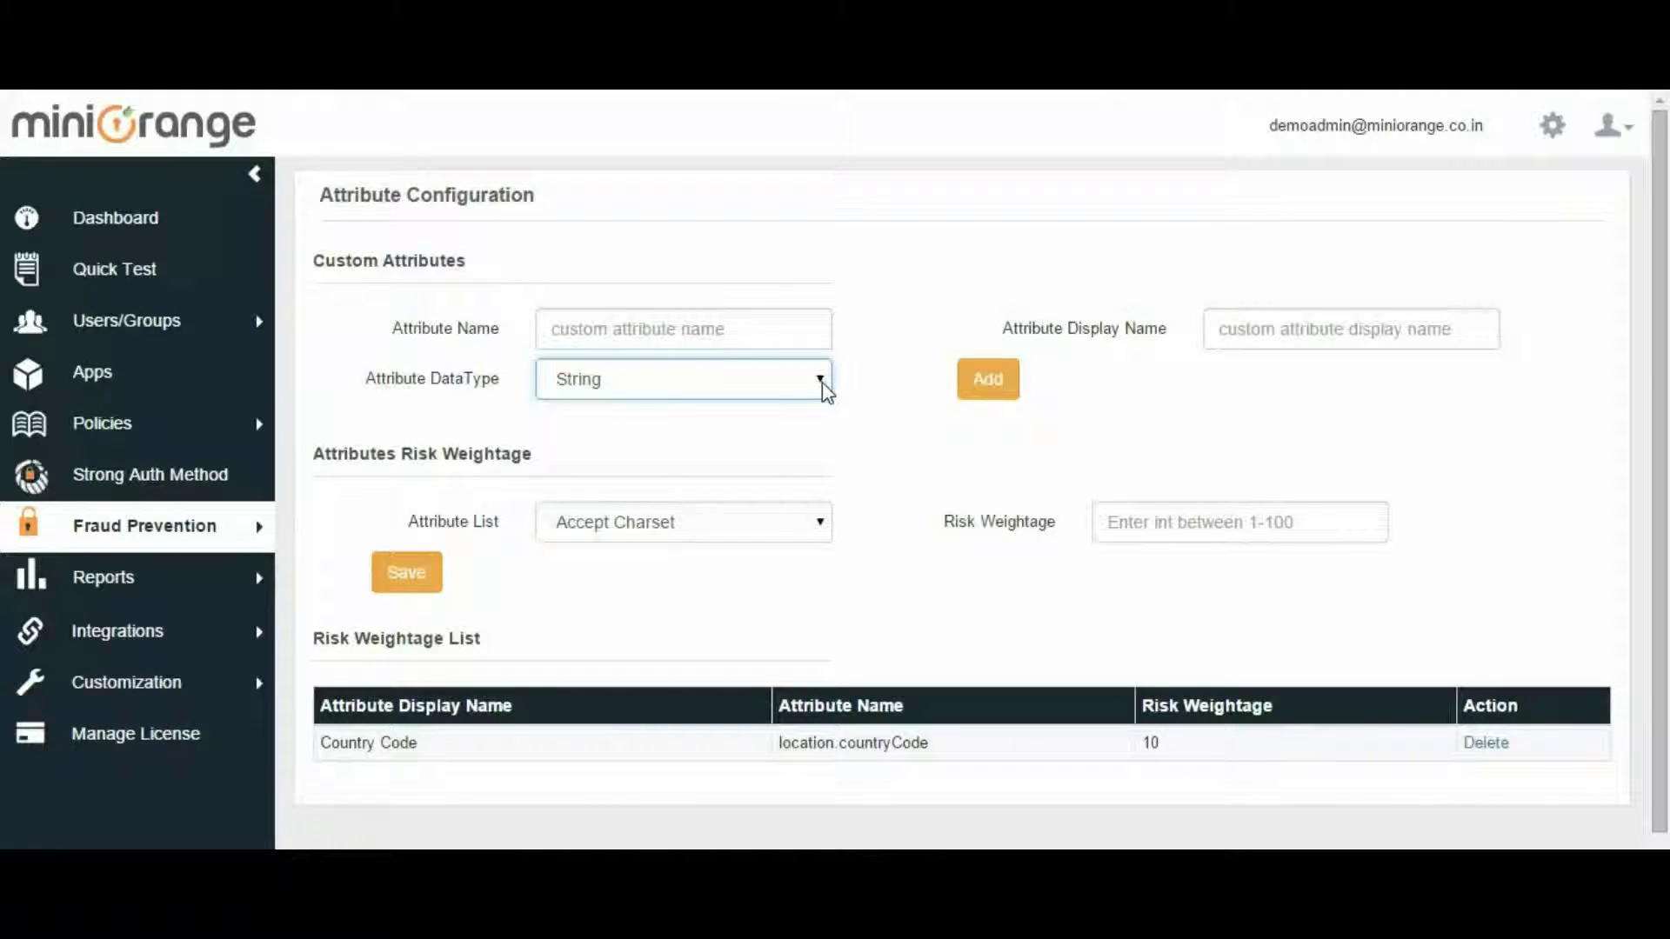
left_click(861, 454)
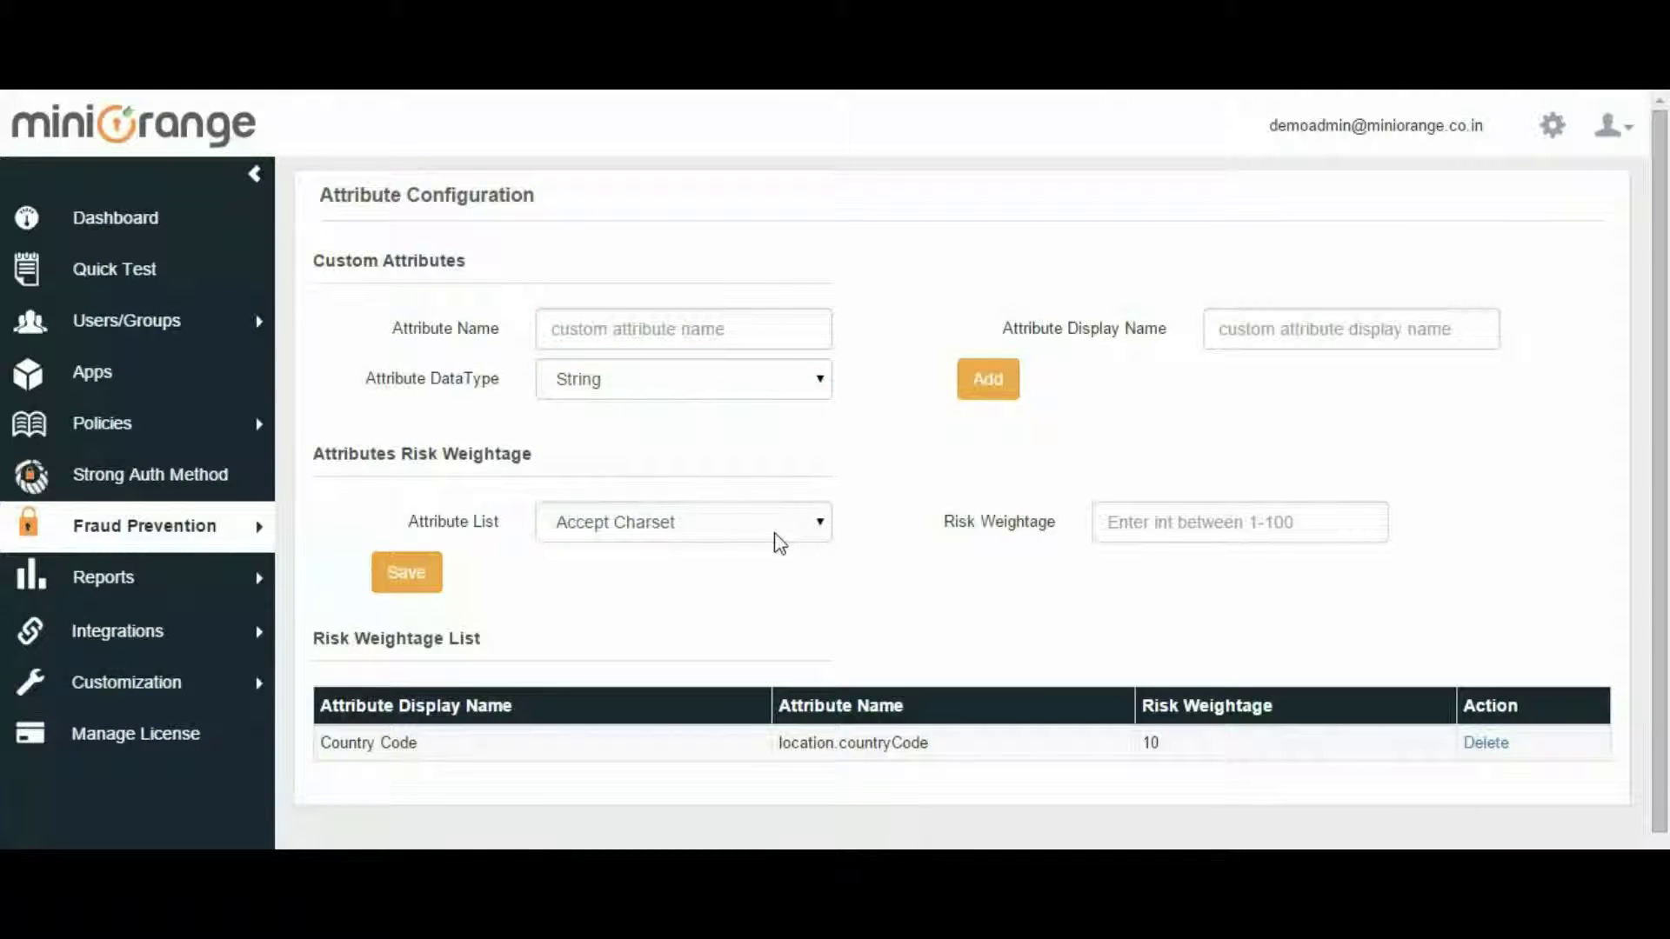
left_click(1100, 522)
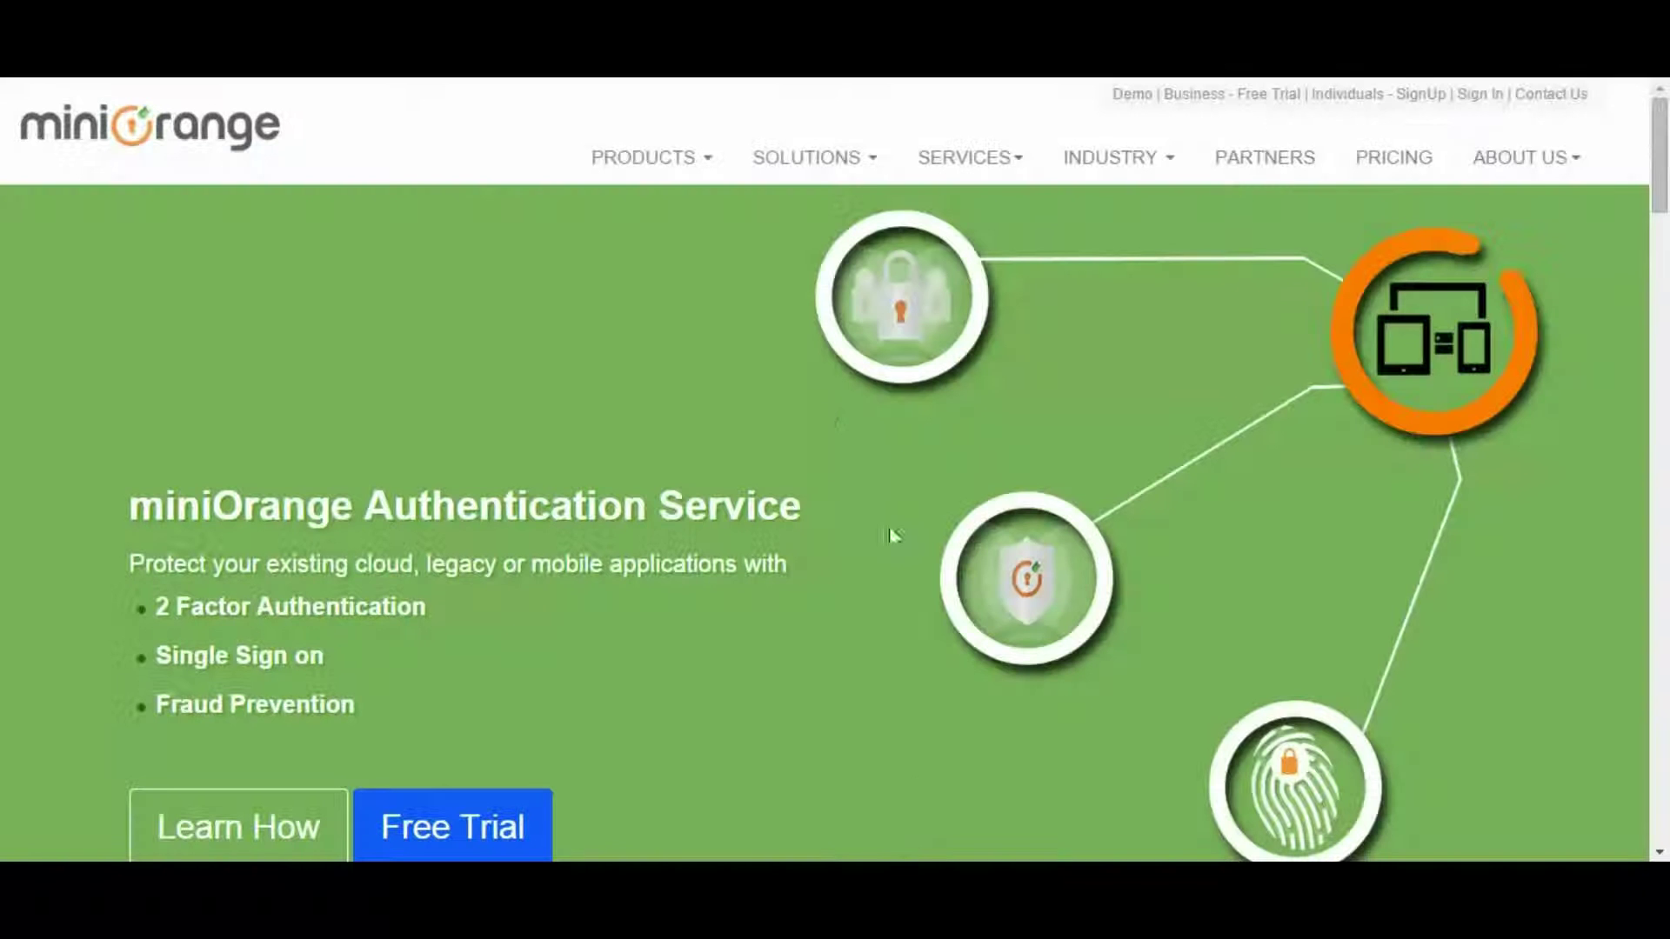
Open the website's Fraud Prevention product page and its Contact Us form.
mouse_move(670, 175)
left_click(661, 270)
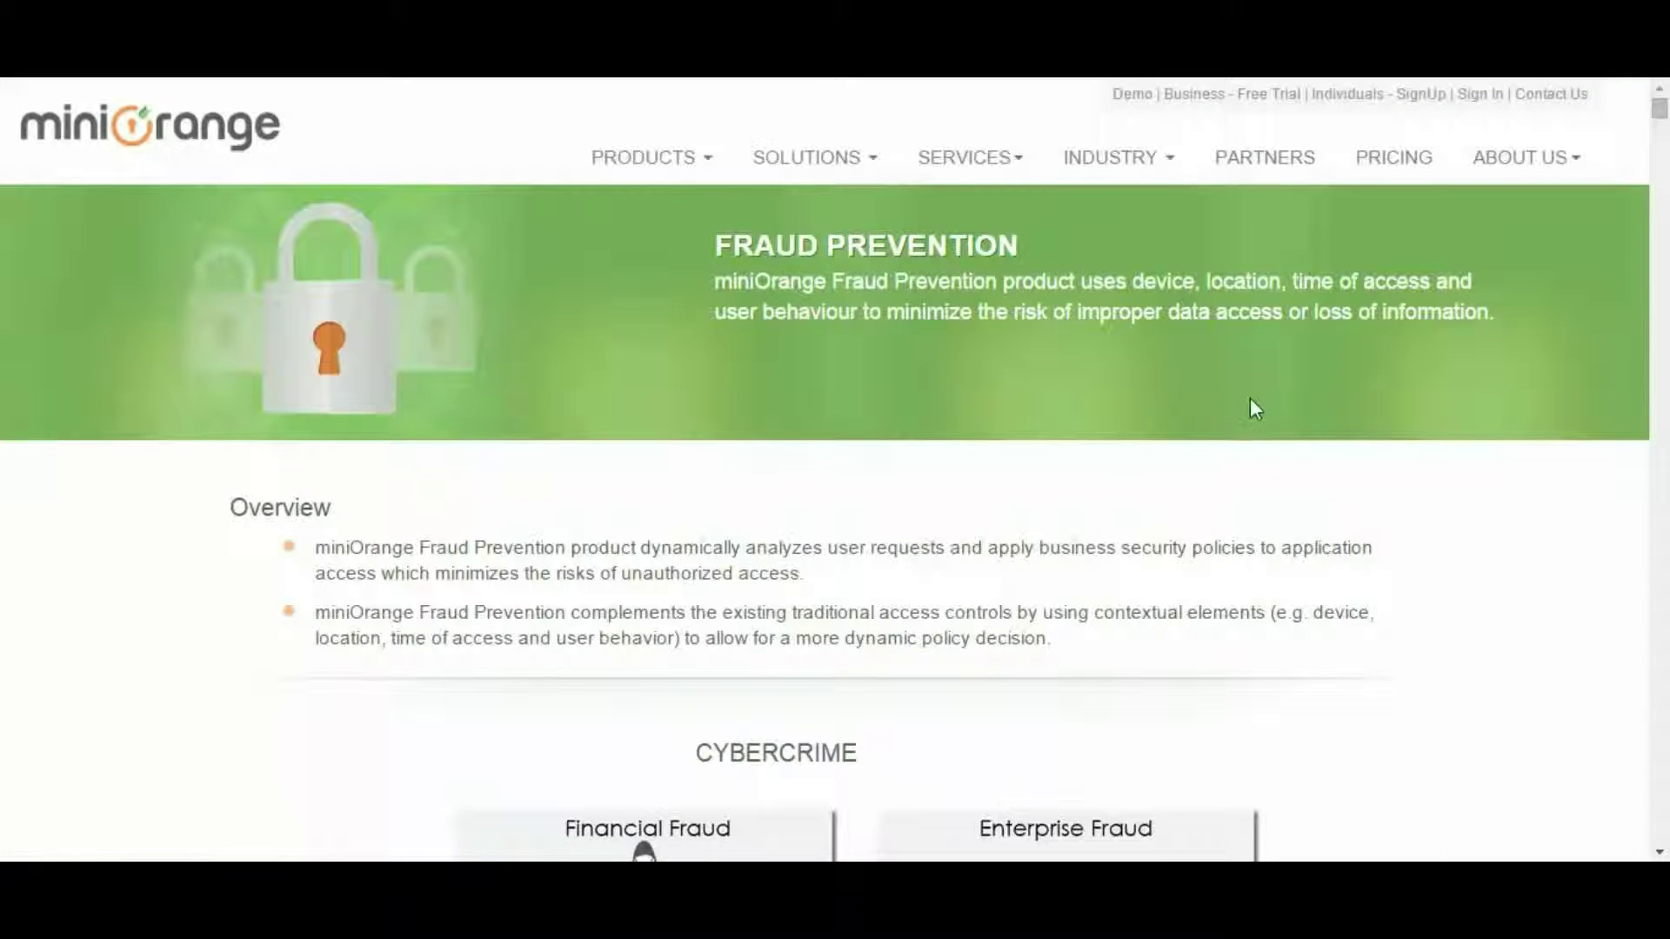
left_click(1560, 102)
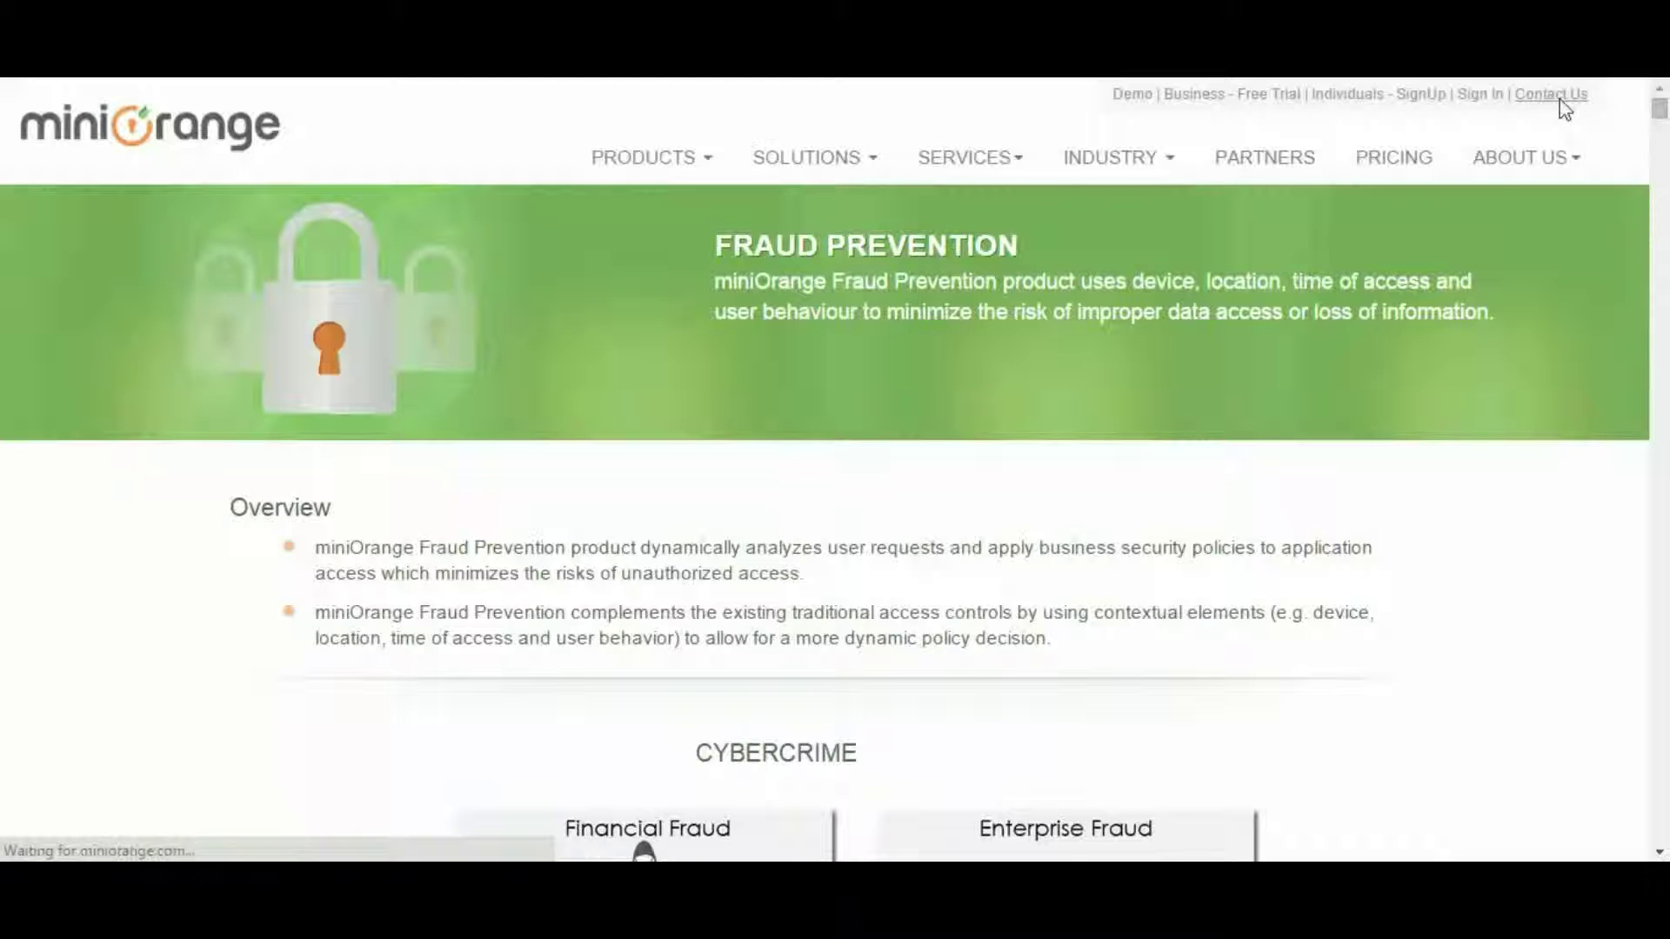